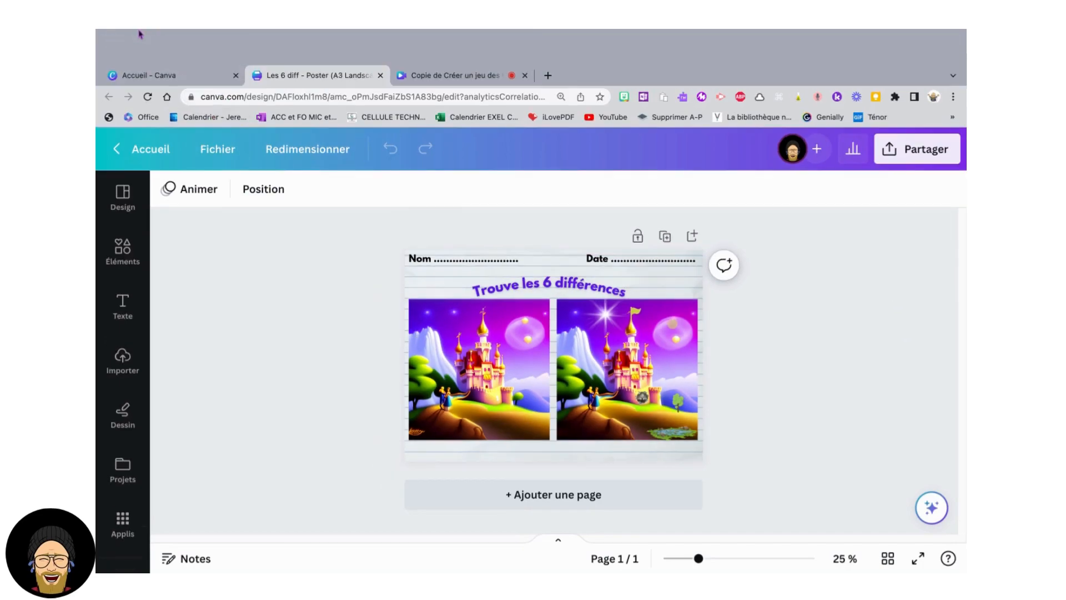
- From the Canva home page, create a new blank A4 (paysage) design, searching the formats for "do"
{"action": "key", "text": "super+1"}
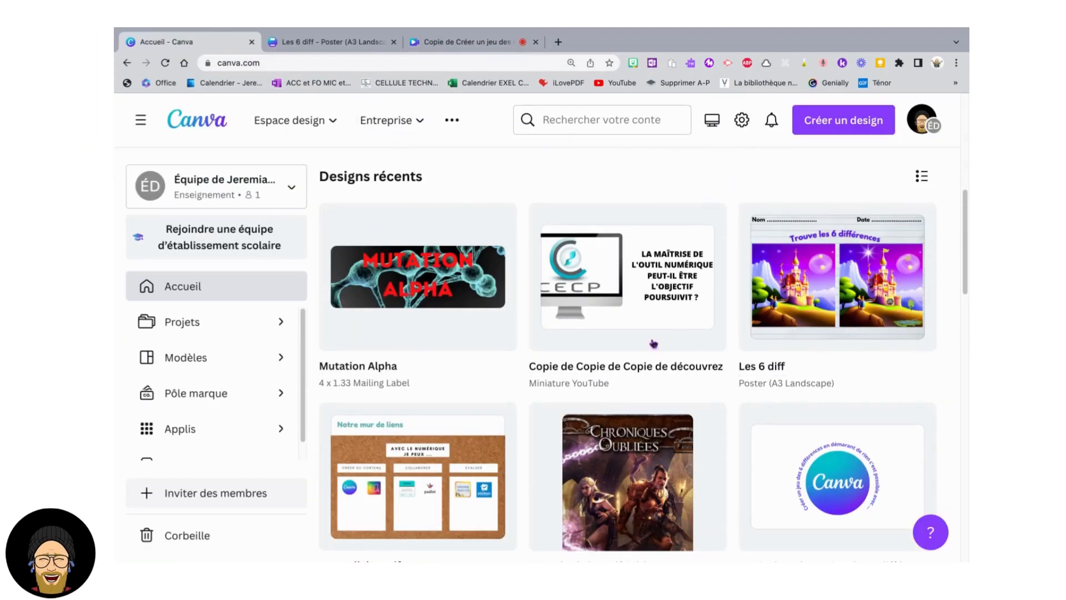
{"action": "left_click", "coordinate": [817, 132]}
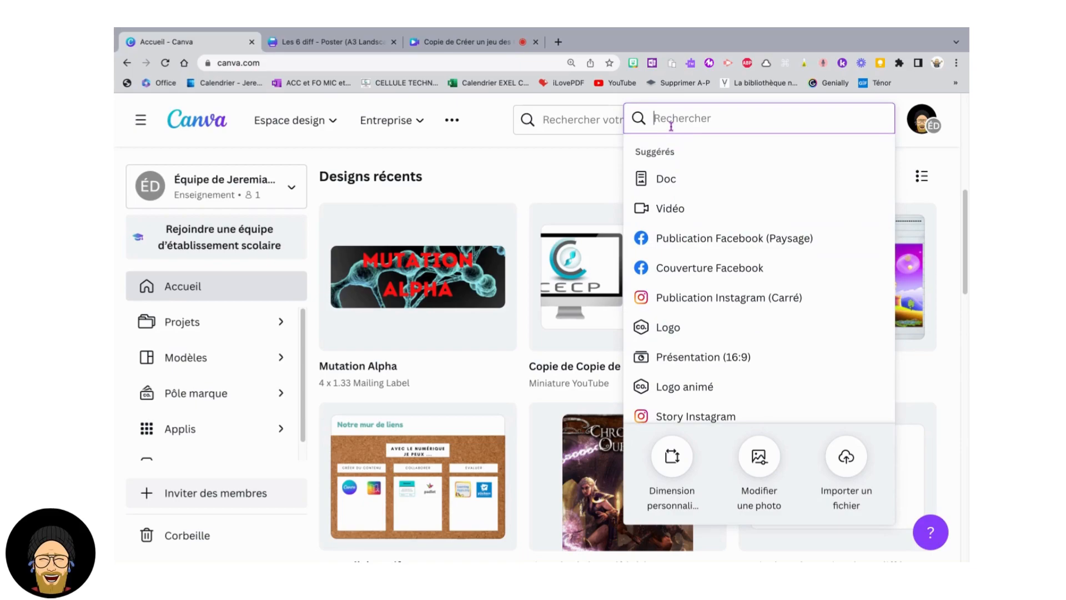
{"action": "type", "text": "do"}
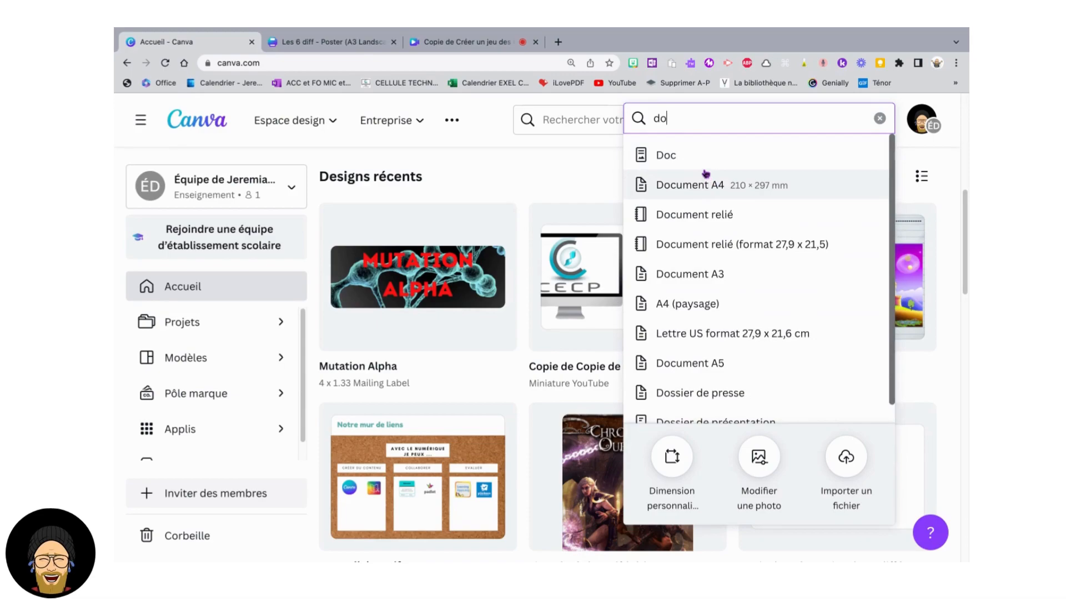
{"action": "left_click", "coordinate": [693, 305]}
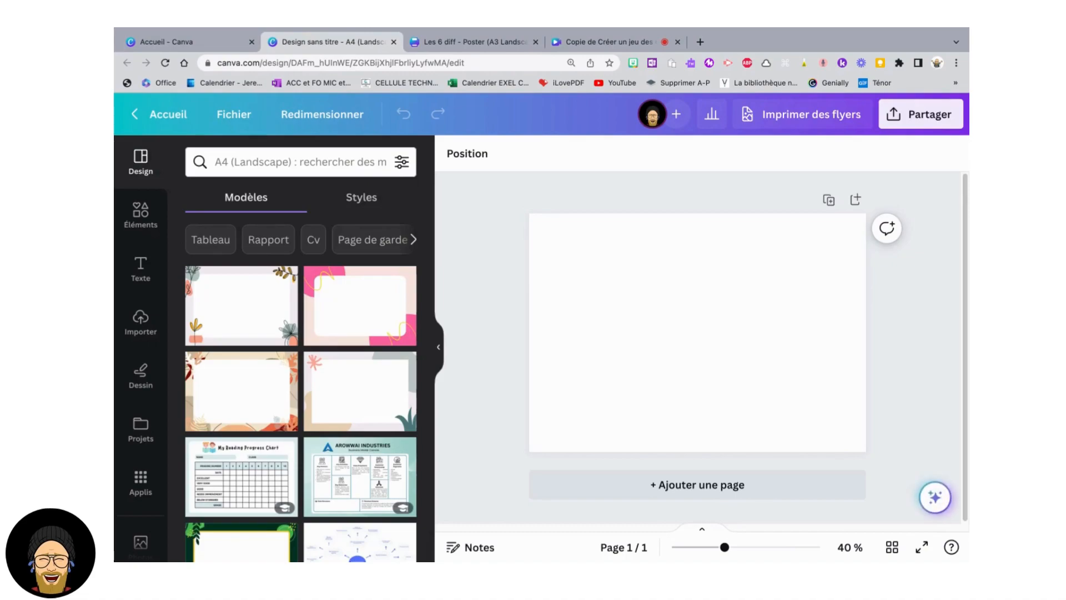
{"action": "scroll", "coordinate": [313, 350], "scroll_direction": "down", "scroll_amount": 5}
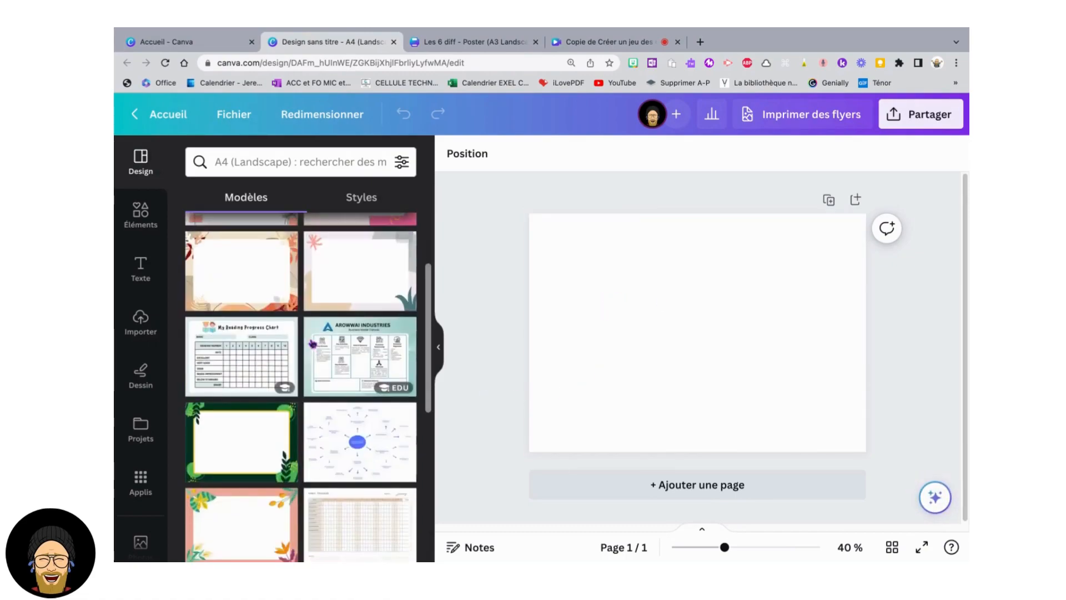
{"action": "scroll", "coordinate": [317, 328], "scroll_direction": "up", "scroll_amount": 5}
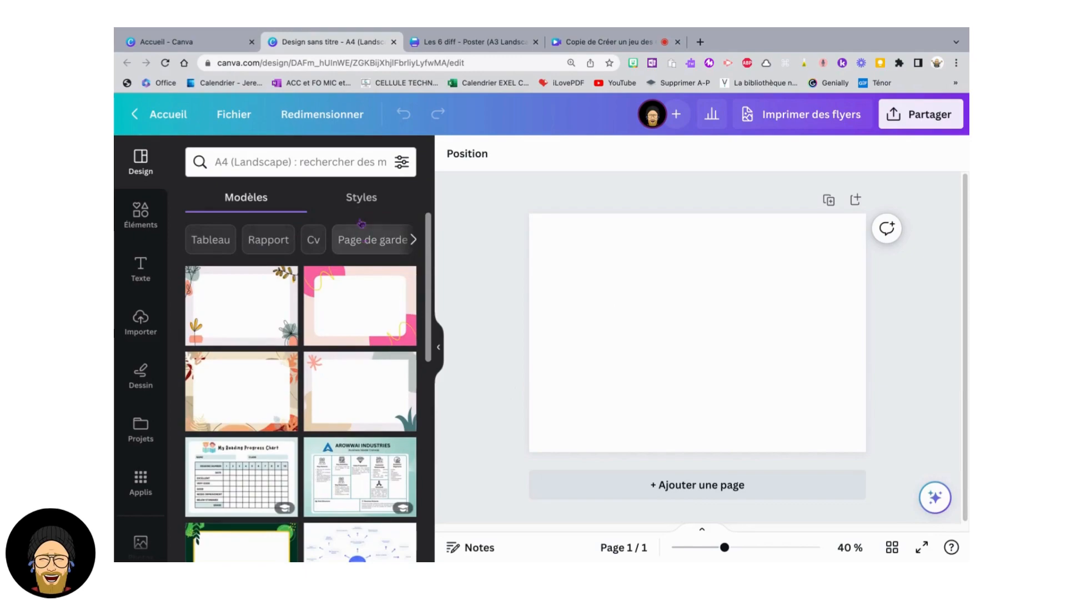
{"action": "left_click", "coordinate": [360, 197]}
{"action": "left_click", "coordinate": [267, 205]}
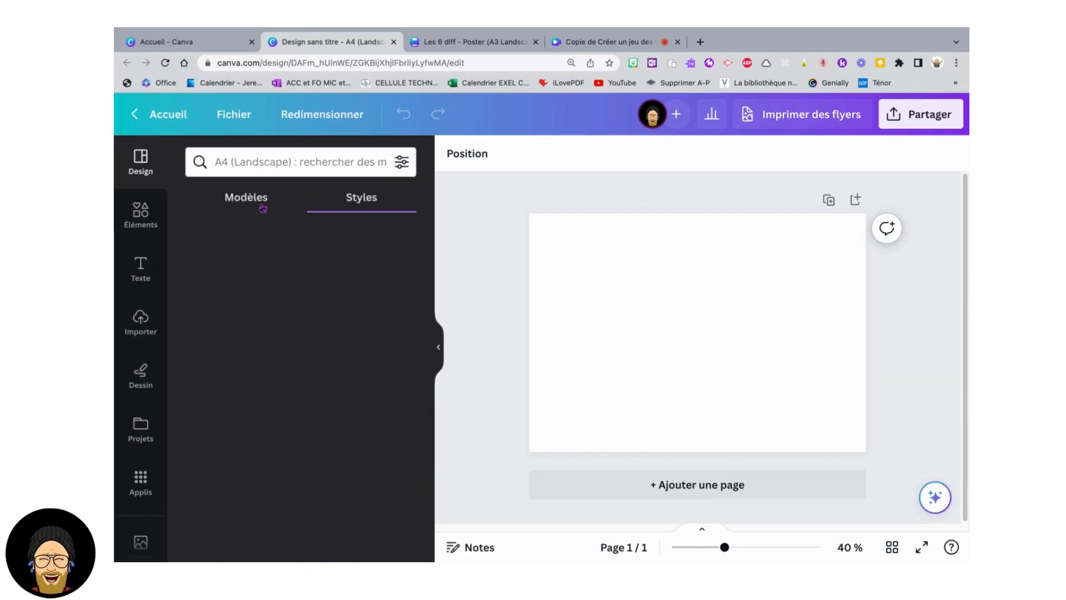
{"action": "left_click", "coordinate": [441, 349]}
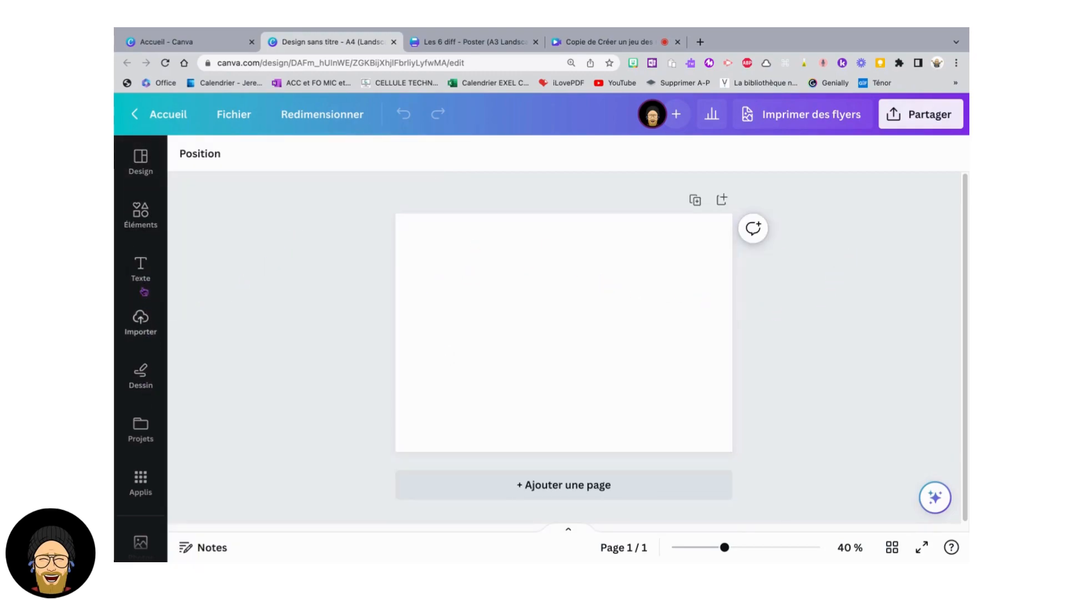
- Open the "Du texte à l'image" app from the popular Canva apps
{"action": "scroll", "coordinate": [142, 378], "scroll_direction": "down", "scroll_amount": 2}
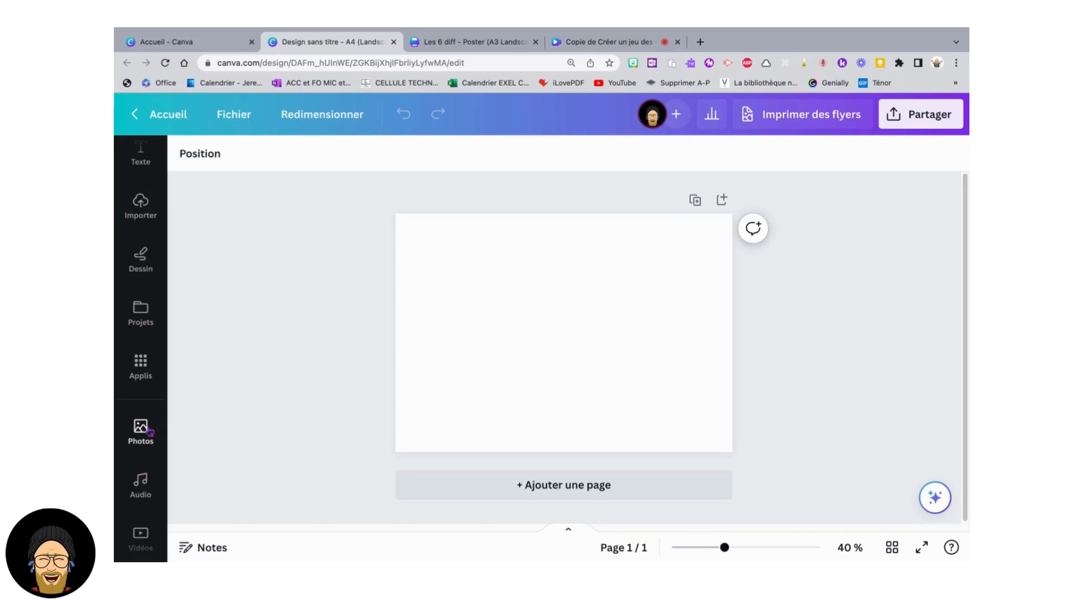
{"action": "left_click", "coordinate": [143, 366]}
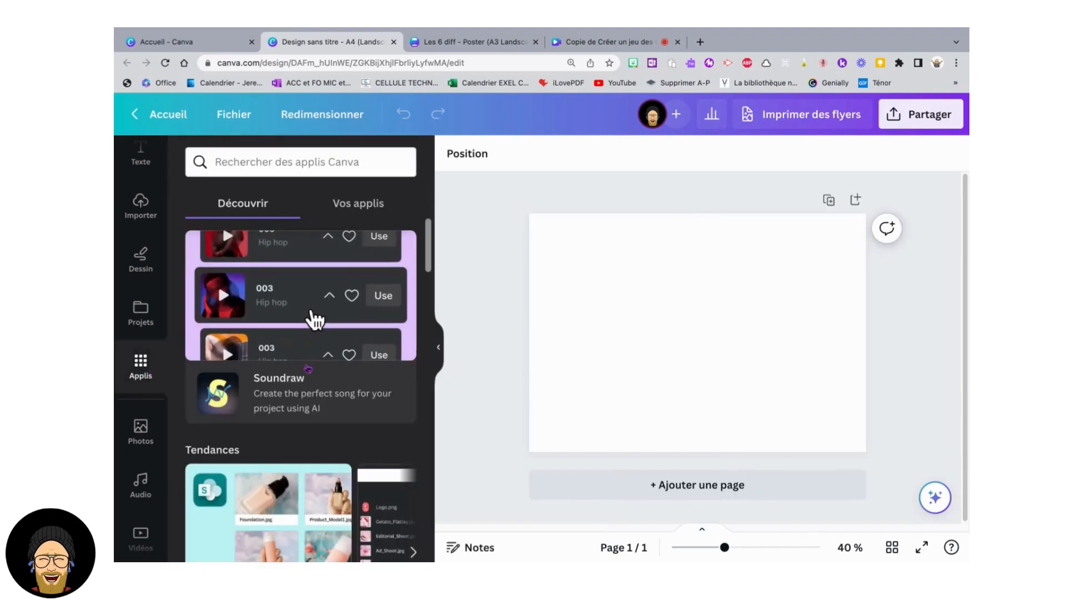
{"action": "scroll", "coordinate": [307, 413], "scroll_direction": "down", "scroll_amount": 6}
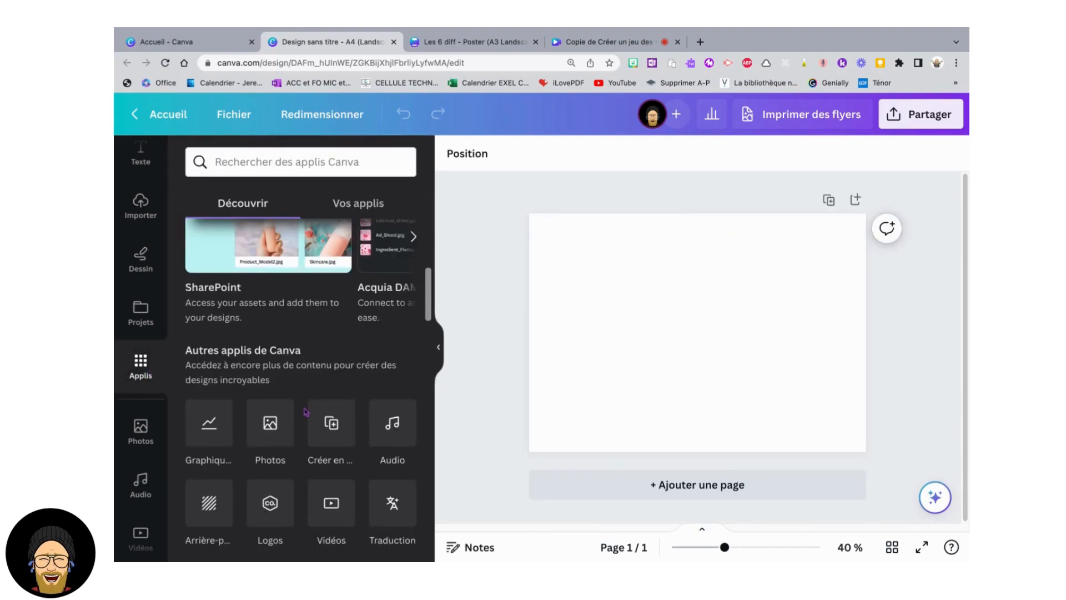
{"action": "scroll", "coordinate": [306, 411], "scroll_direction": "down", "scroll_amount": 4}
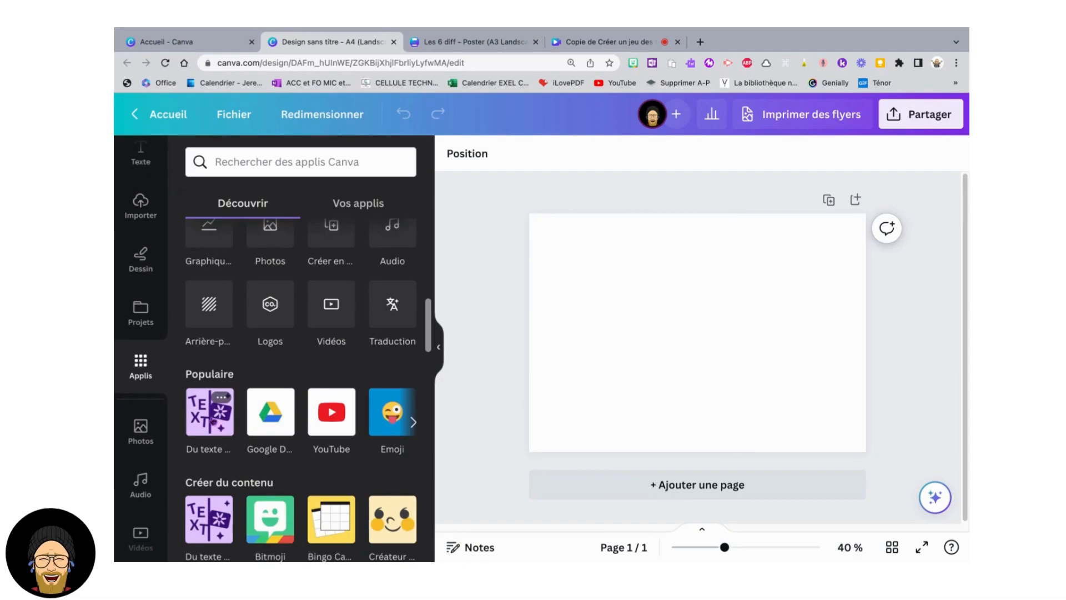
{"action": "left_click", "coordinate": [212, 420]}
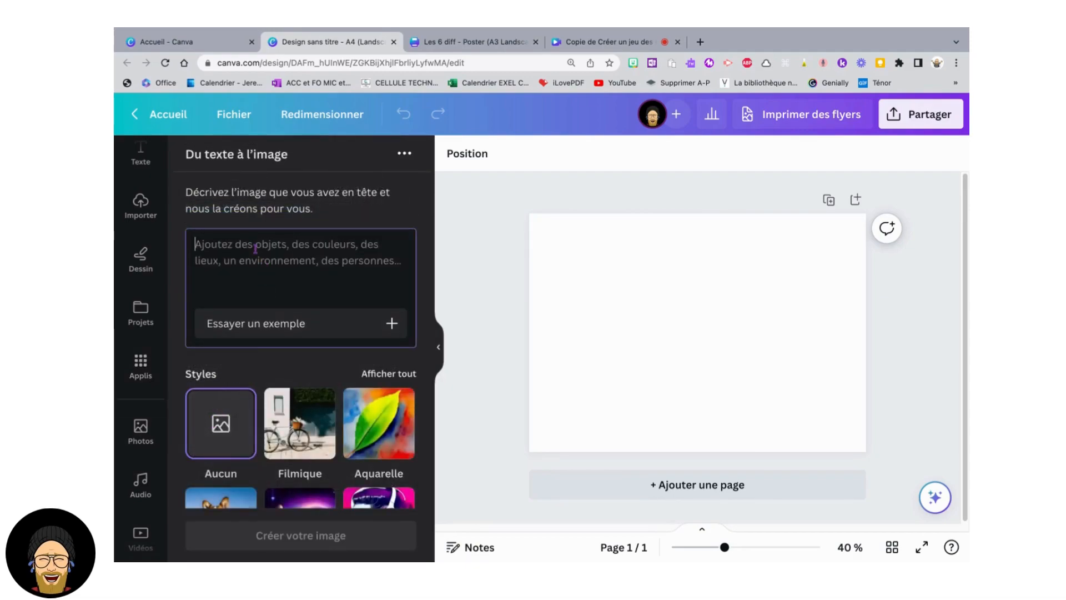
- Enter the image description "Un château avec des chevaux et une princesse"
{"action": "type", "text": "Un"}
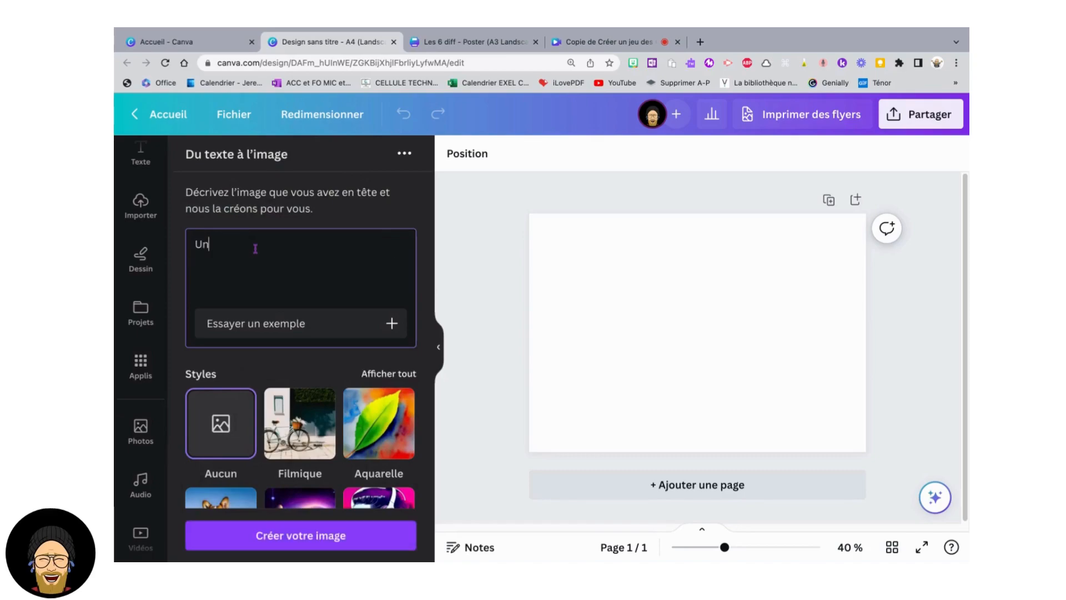
{"action": "type", "text": " château avec des chevaux et une pr"}
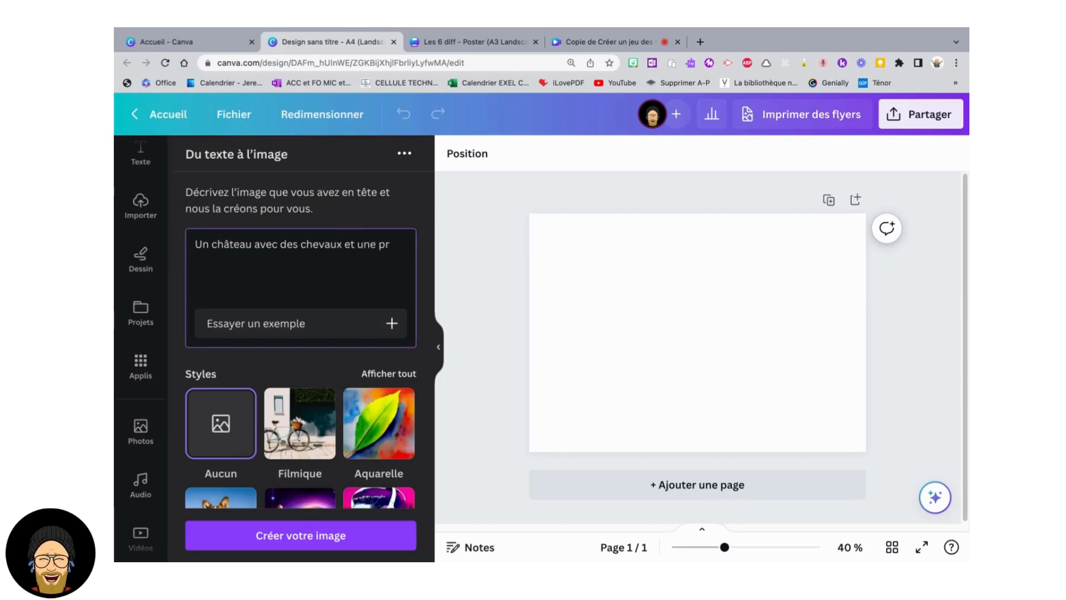
{"action": "type", "text": "ncesse"}
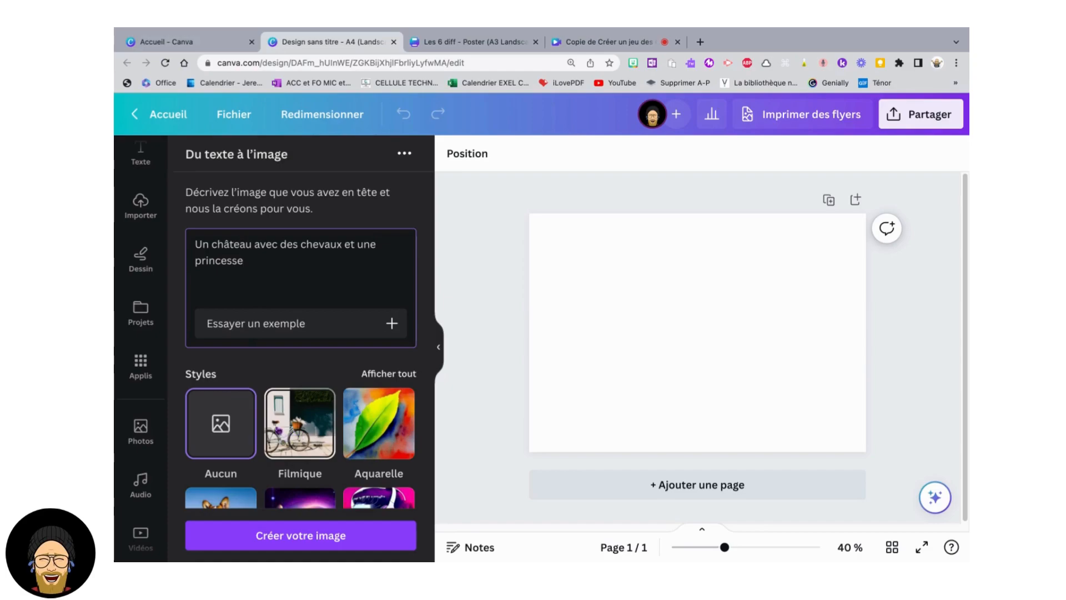
- Choose the Imaginaire style and the Paysage format, and generate the images
{"action": "scroll", "coordinate": [300, 422], "scroll_direction": "down", "scroll_amount": 3}
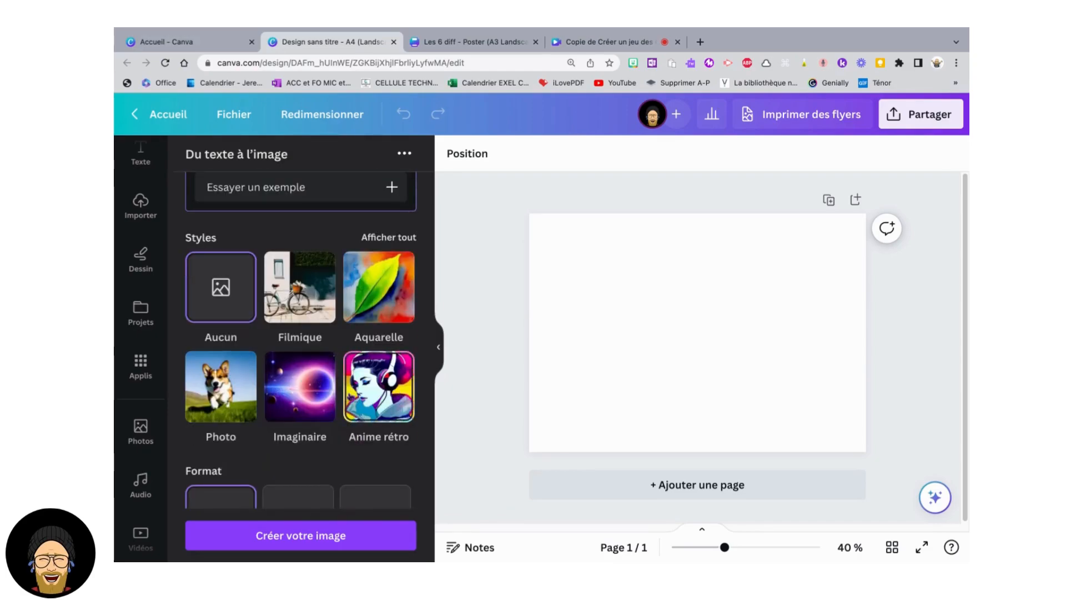
{"action": "left_click", "coordinate": [307, 402]}
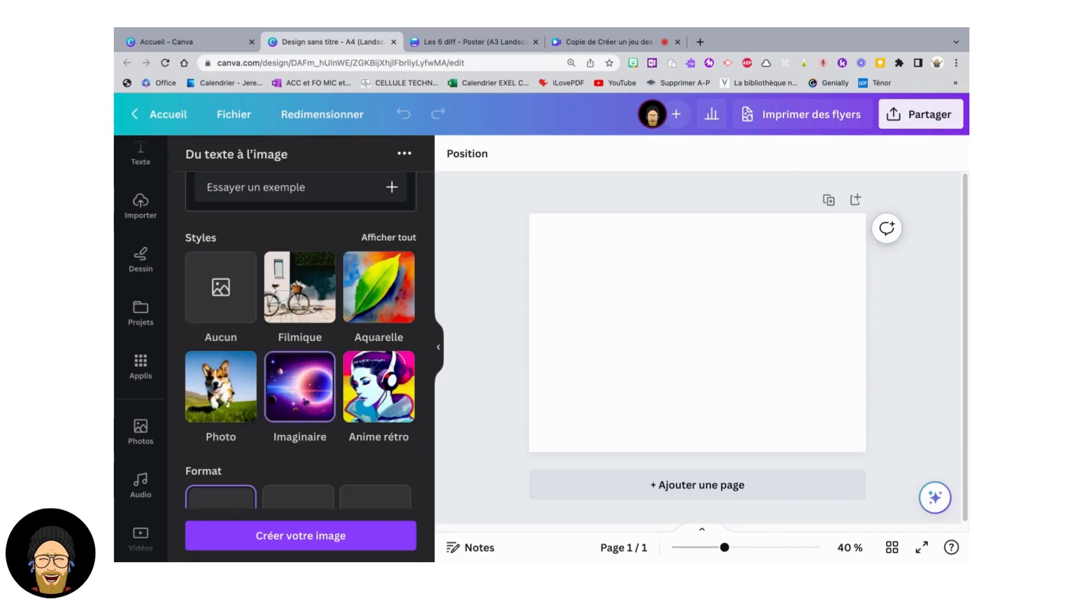
{"action": "scroll", "coordinate": [304, 402], "scroll_direction": "down", "scroll_amount": 2}
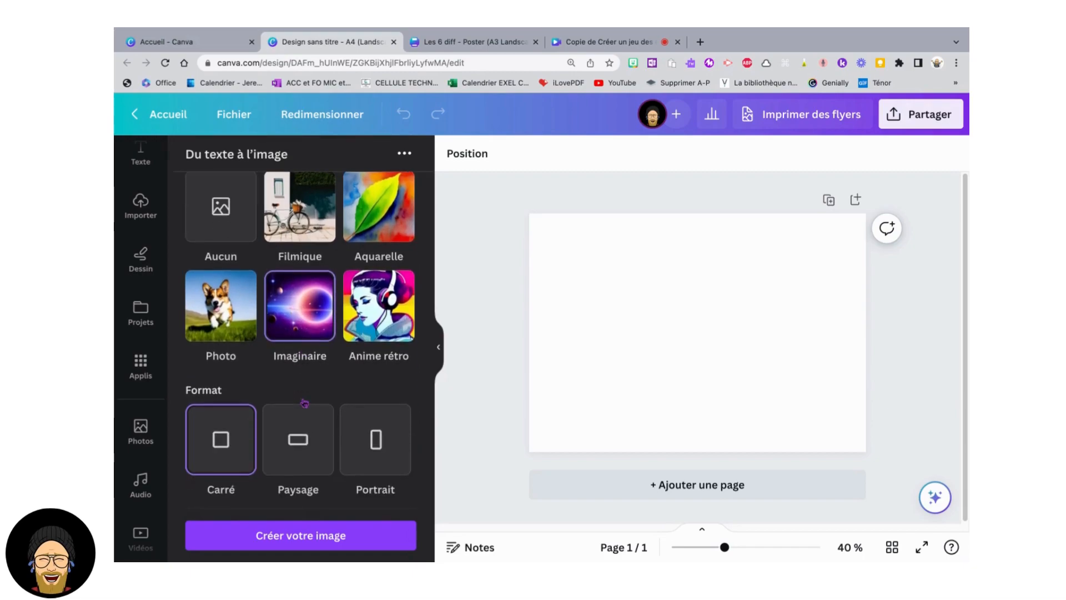
{"action": "left_click", "coordinate": [300, 442]}
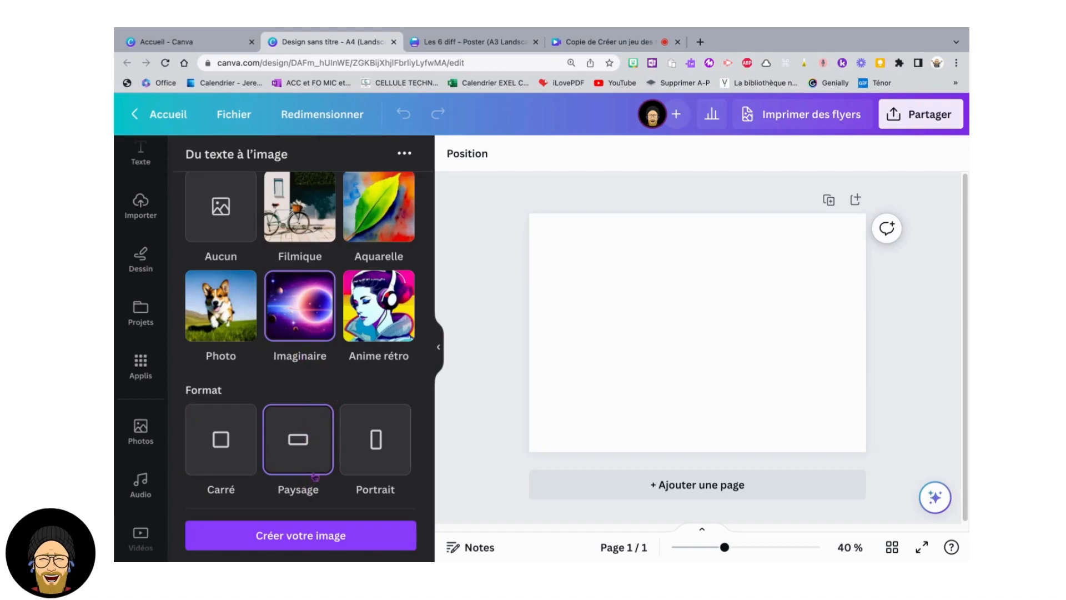
{"action": "left_click", "coordinate": [313, 535]}
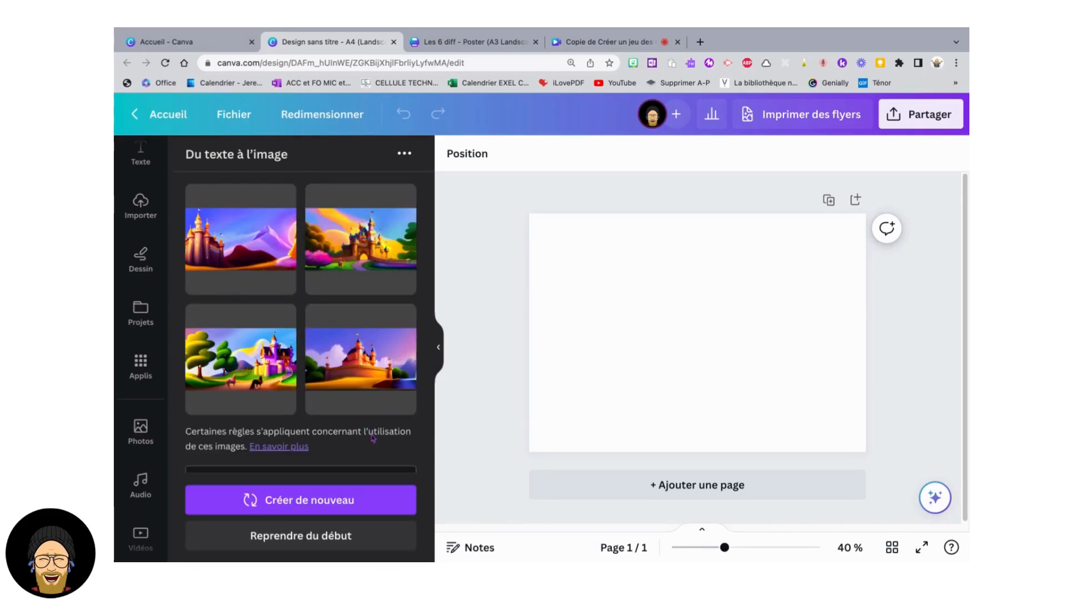
- Examine the four generated castle images along with the description and style options for creating them again
{"action": "scroll", "coordinate": [372, 437], "scroll_direction": "down", "scroll_amount": 3}
{"action": "scroll", "coordinate": [360, 392], "scroll_direction": "up", "scroll_amount": 1}
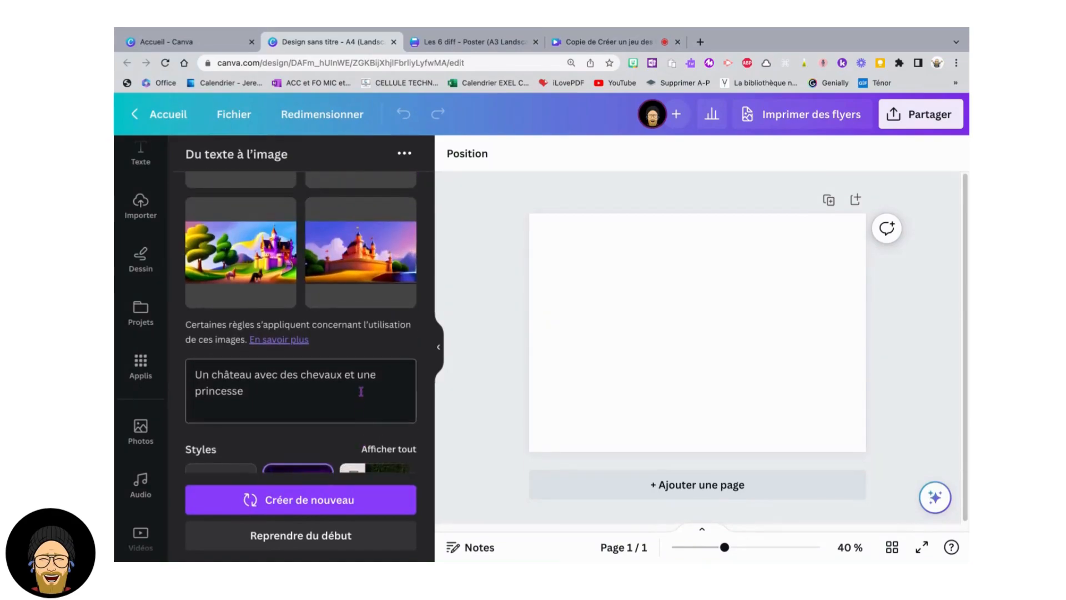
{"action": "scroll", "coordinate": [360, 391], "scroll_direction": "up", "scroll_amount": 2}
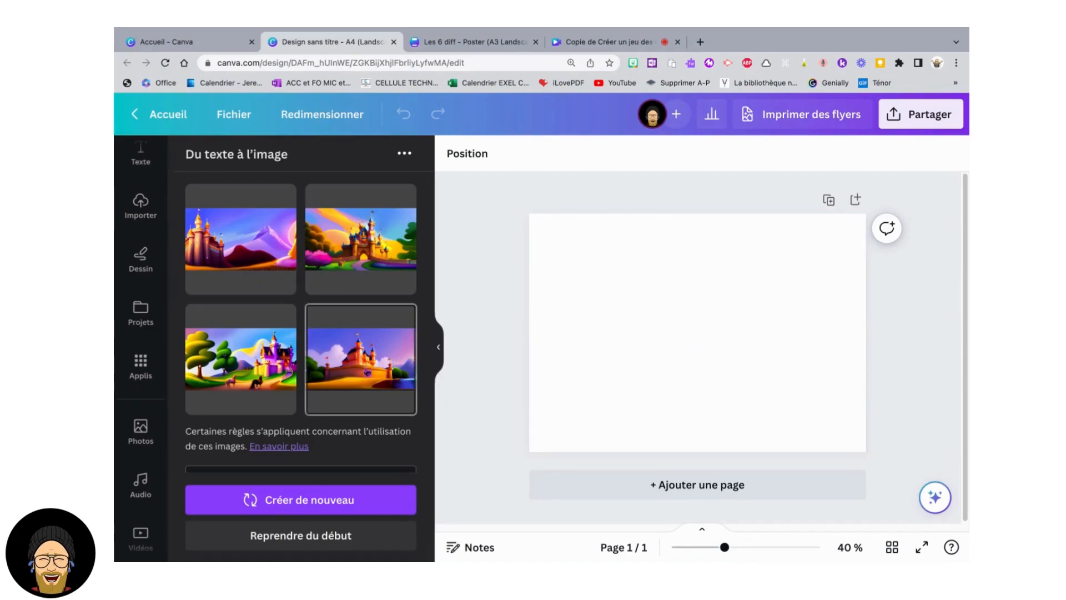
{"action": "scroll", "coordinate": [358, 362], "scroll_direction": "down", "scroll_amount": 6}
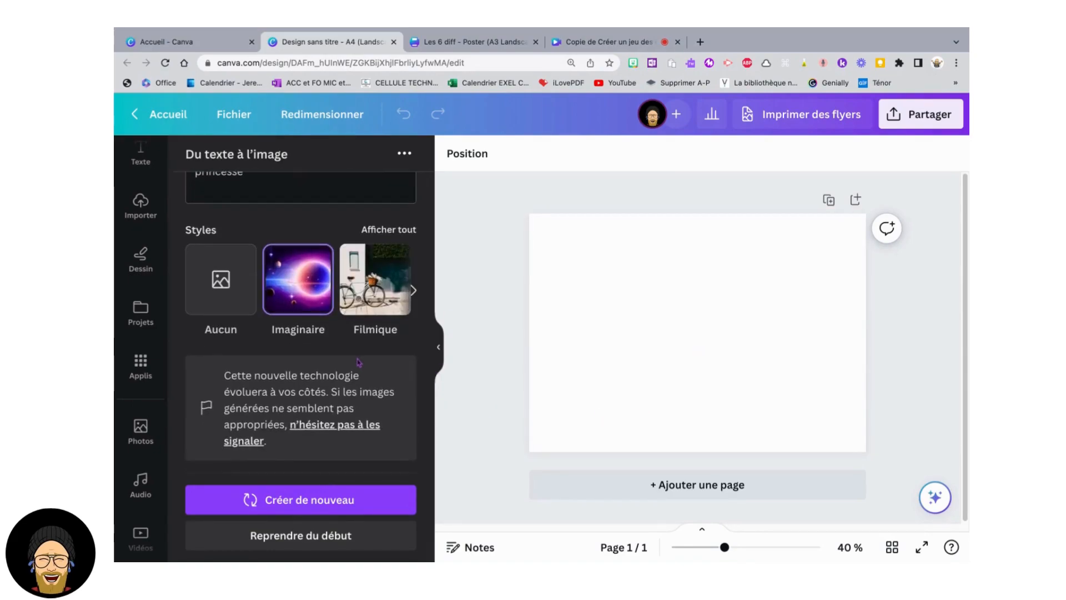
{"action": "scroll", "coordinate": [358, 363], "scroll_direction": "up", "scroll_amount": 4}
{"action": "scroll", "coordinate": [358, 364], "scroll_direction": "down", "scroll_amount": 4}
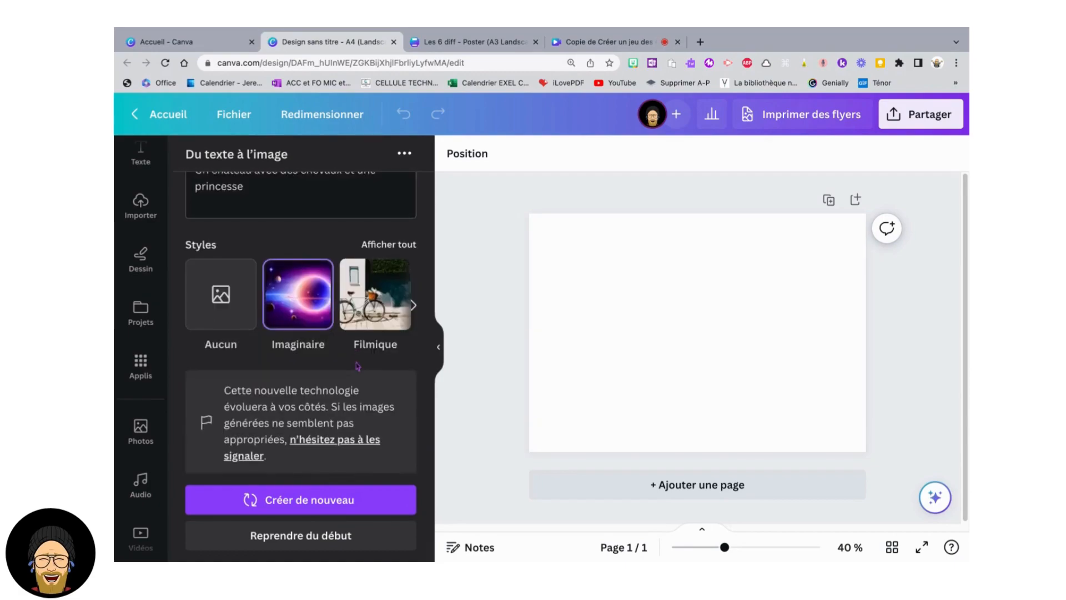
{"action": "scroll", "coordinate": [320, 394], "scroll_direction": "down", "scroll_amount": 1}
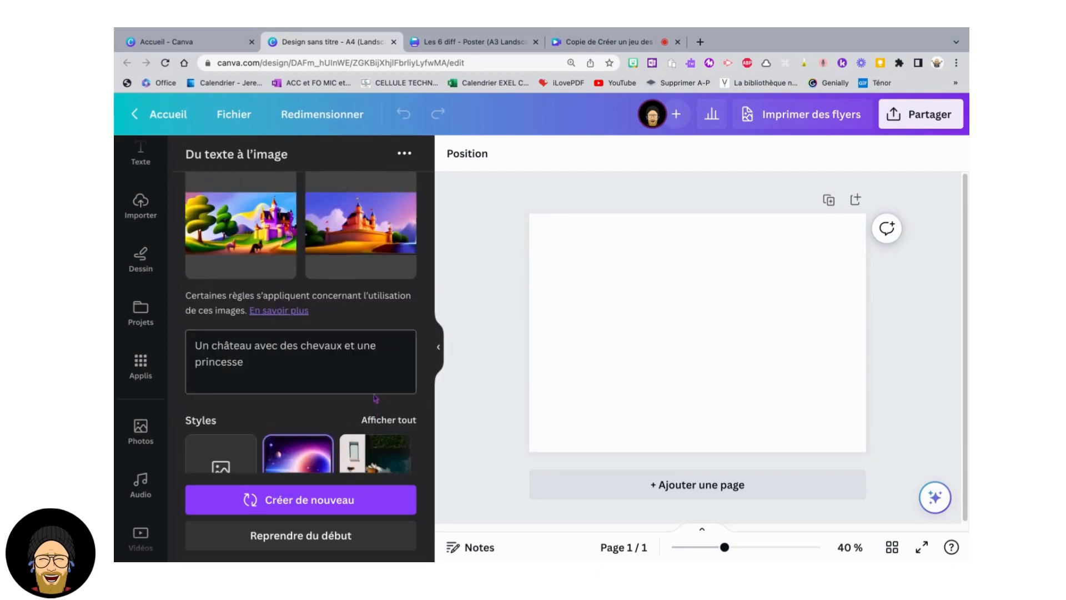
{"action": "scroll", "coordinate": [362, 372], "scroll_direction": "down", "scroll_amount": 2}
{"action": "scroll", "coordinate": [360, 401], "scroll_direction": "up", "scroll_amount": 3}
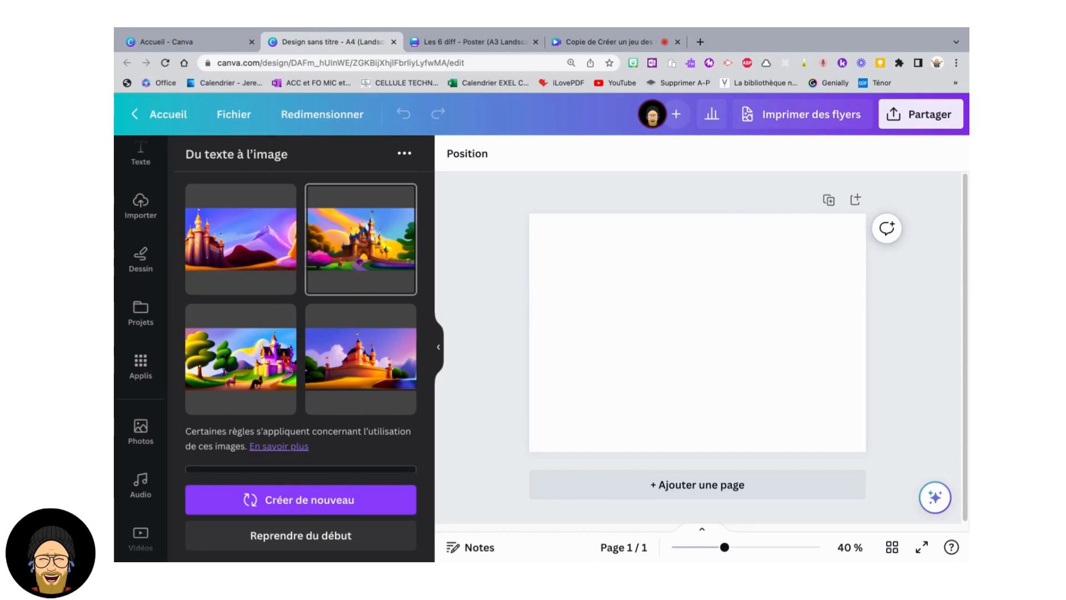
- Add the generated castle image with the yellow sky and pink bush to the page and move it to the upper part
{"action": "left_click", "coordinate": [358, 257]}
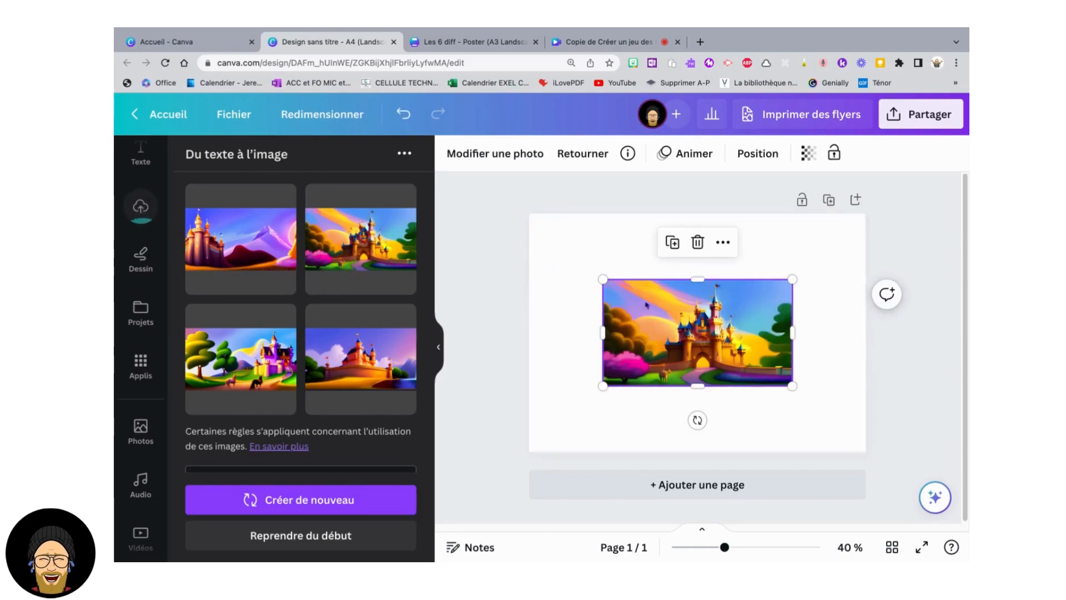
{"action": "left_click_drag", "start_coordinate": [725, 331], "coordinate": [725, 290]}
{"action": "left_click", "coordinate": [802, 373]}
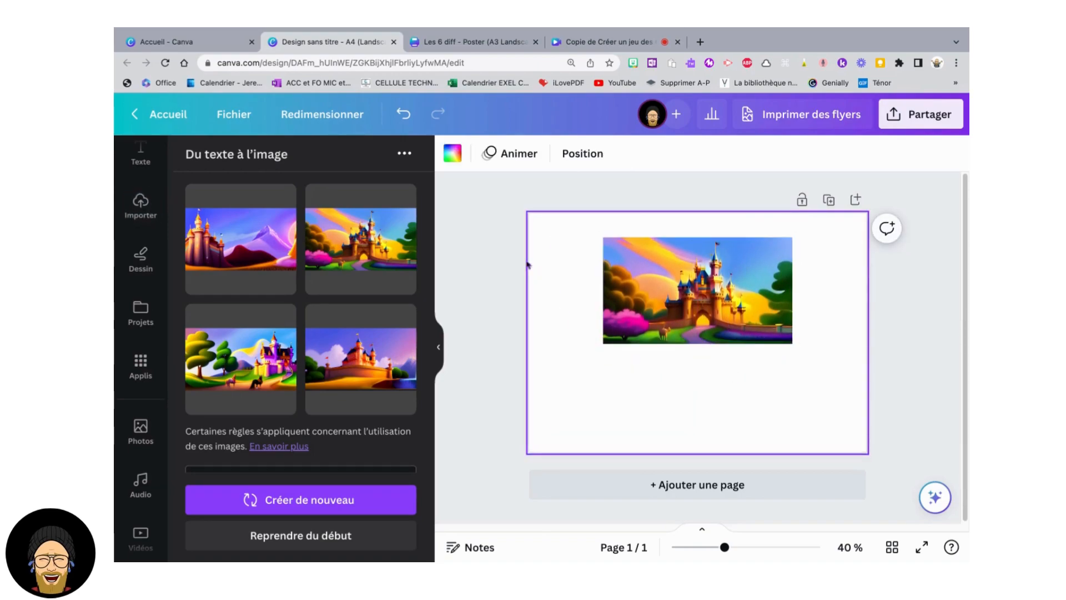
- Add a second copy of the same castle image at the page's lower edge and shift the first one slightly up
{"action": "left_click", "coordinate": [361, 239]}
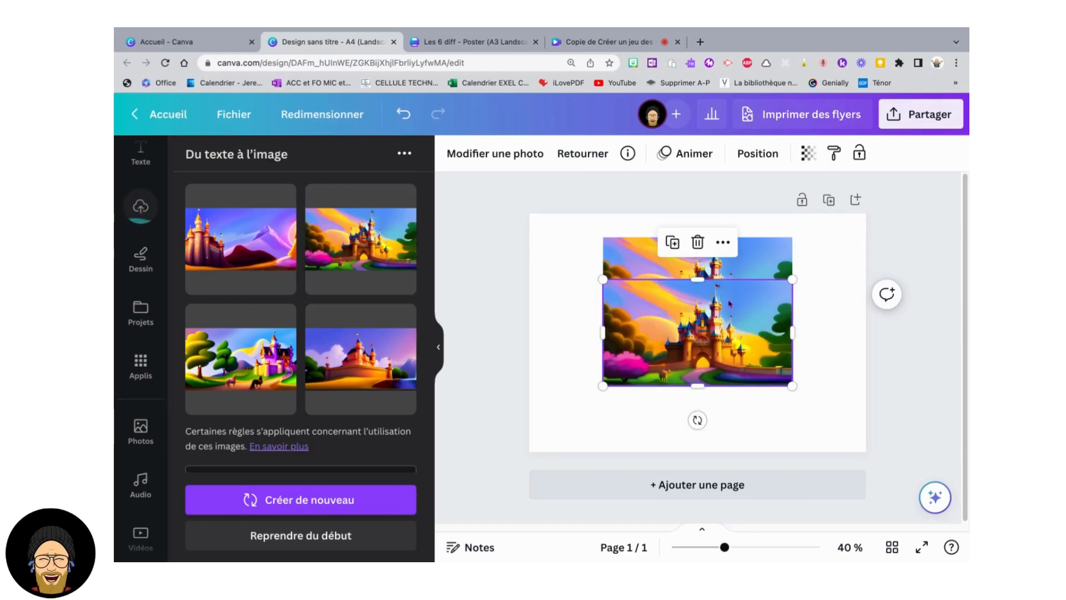
{"action": "left_click_drag", "start_coordinate": [697, 333], "coordinate": [698, 397]}
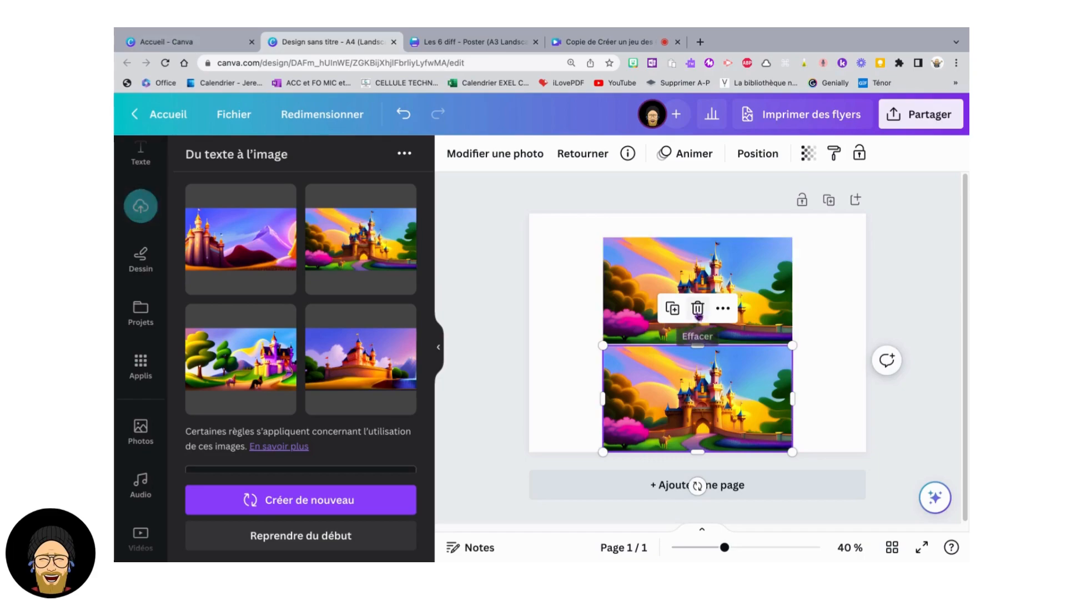
{"action": "left_click", "coordinate": [698, 289]}
{"action": "left_click_drag", "start_coordinate": [697, 289], "coordinate": [691, 279]}
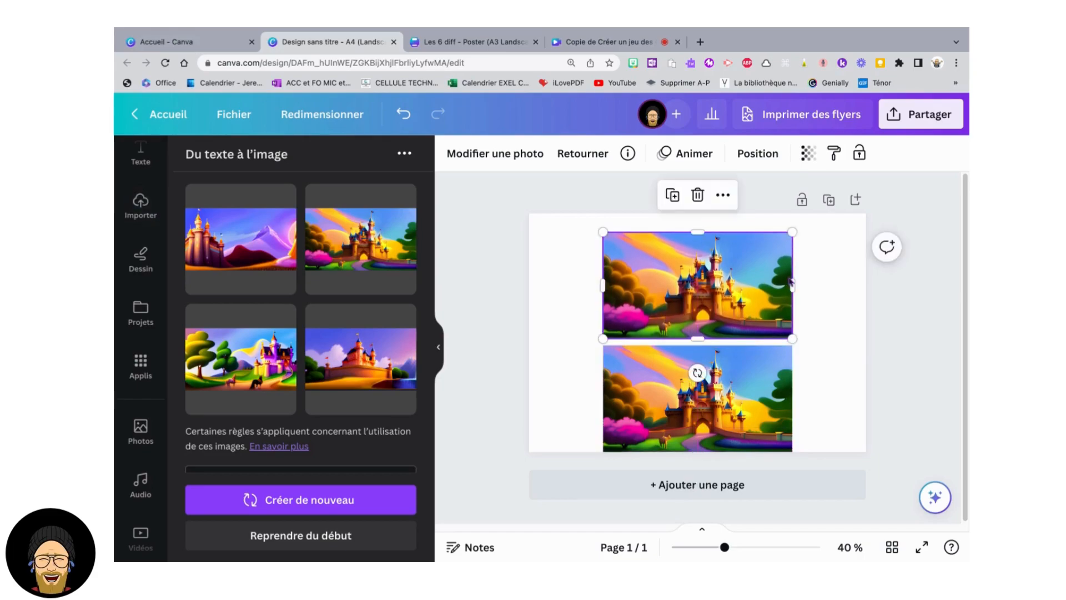
{"action": "left_click", "coordinate": [794, 281]}
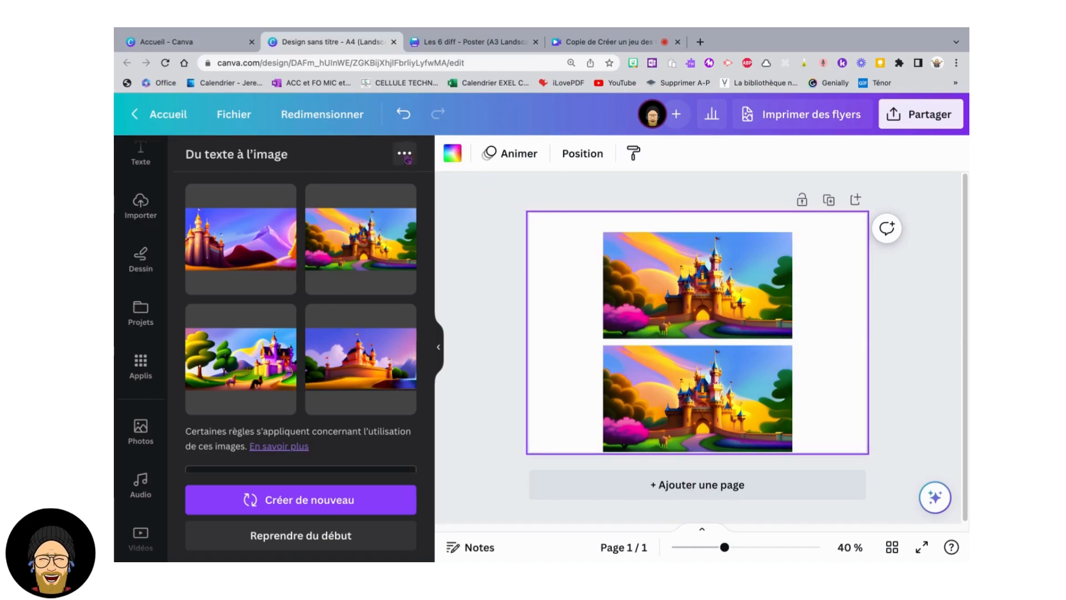
- Resize the design to the Document A4 format, 210 × 297 mm
{"action": "left_click", "coordinate": [345, 124]}
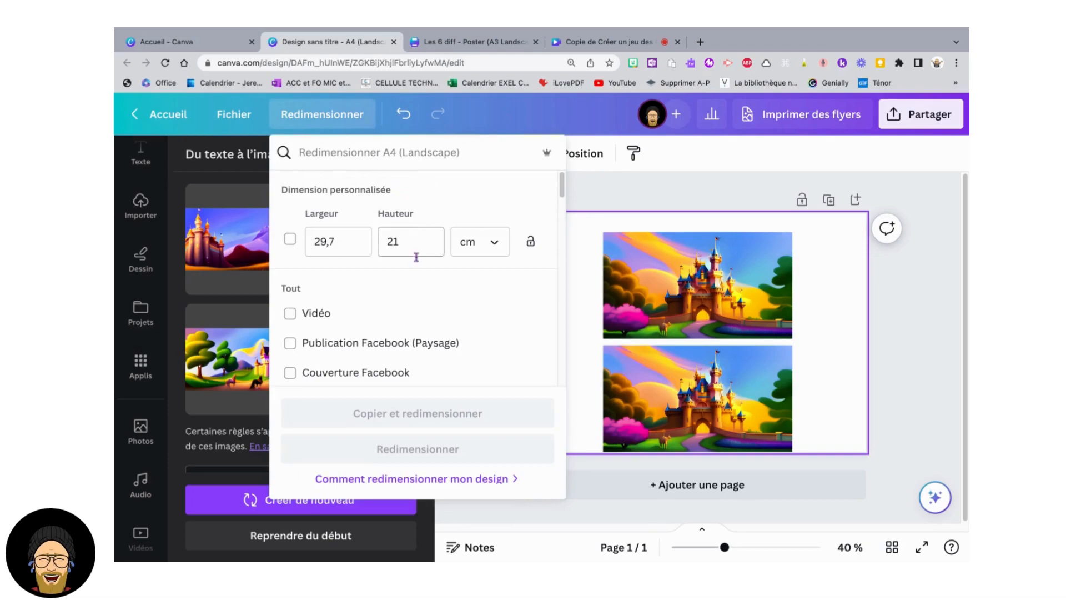
{"action": "type", "text": "do"}
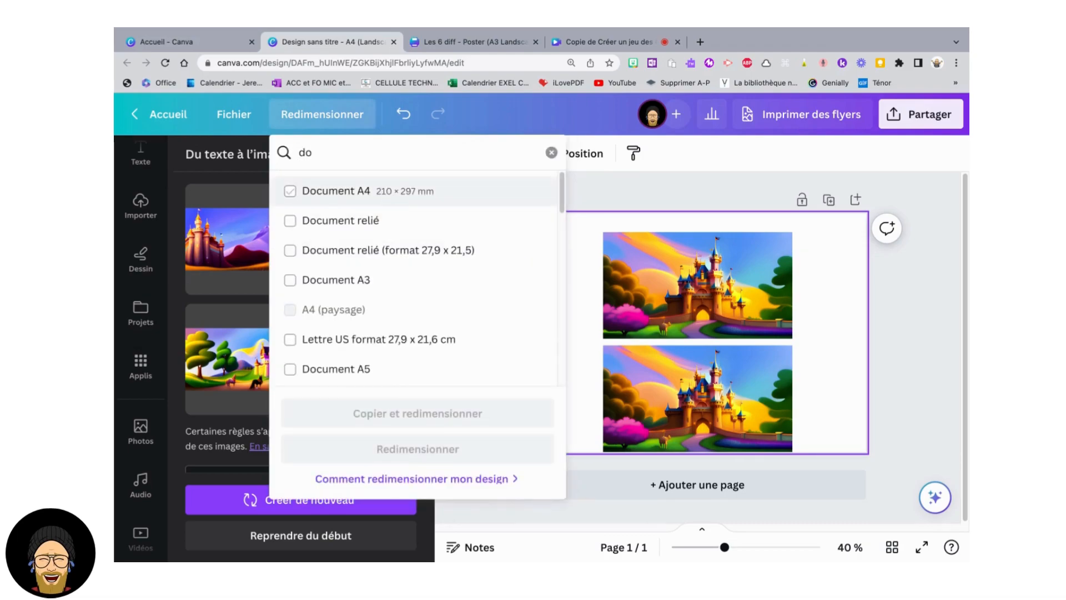
{"action": "left_click", "coordinate": [392, 199]}
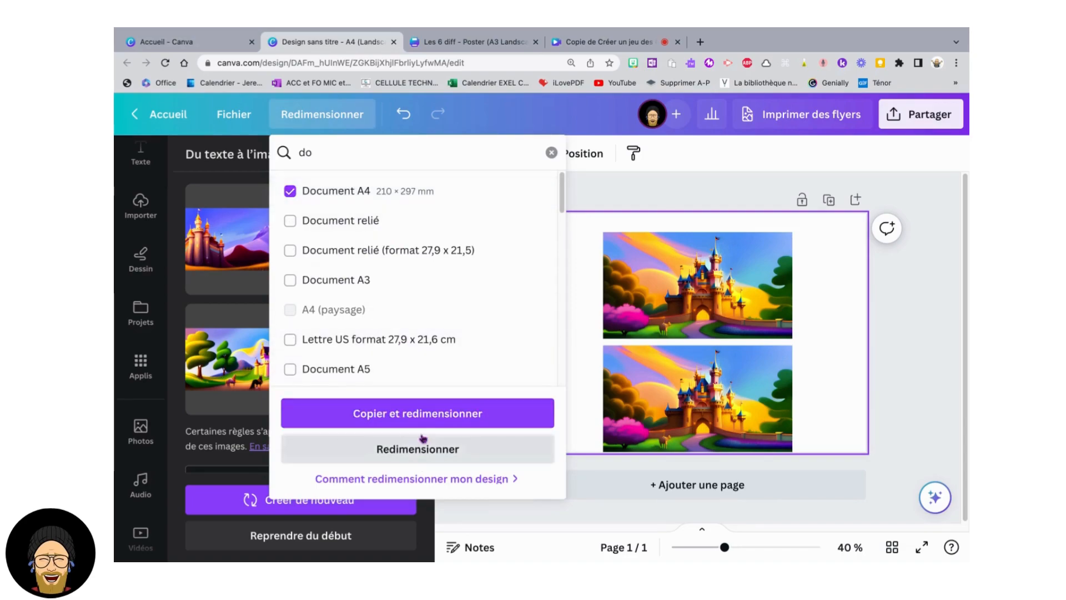
{"action": "left_click", "coordinate": [424, 456]}
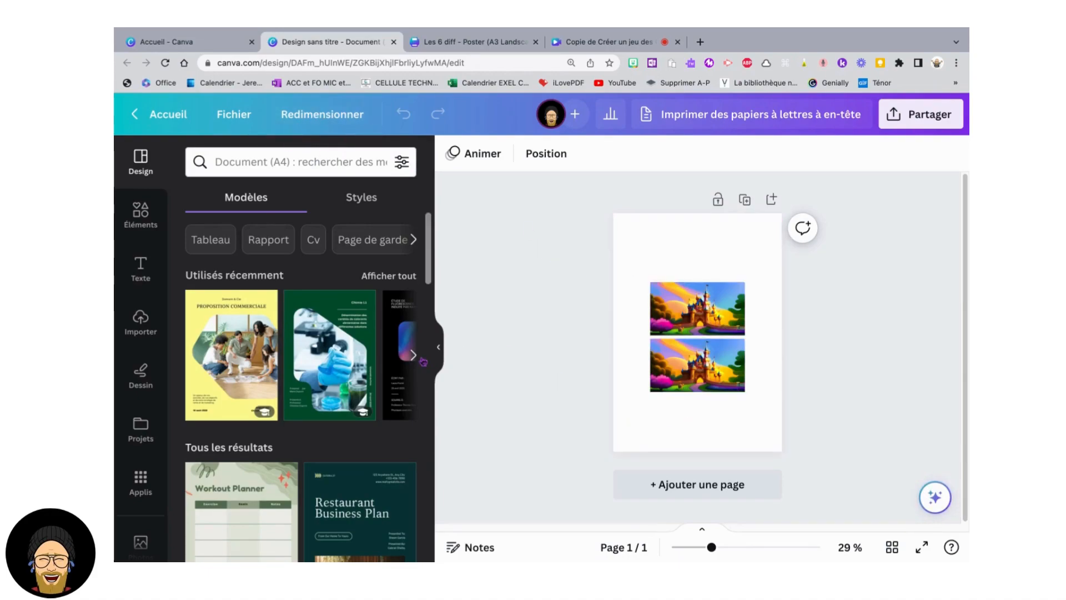
- Move the upper castle image away from the lower one, enlarge it to nearly the page width and centre it horizontally
{"action": "left_click", "coordinate": [437, 351]}
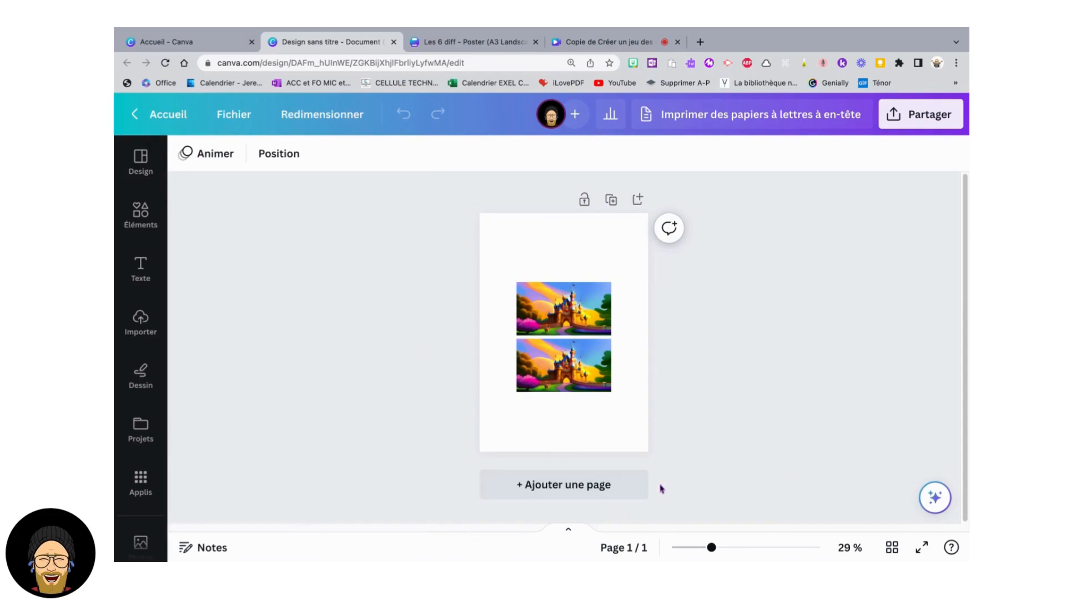
{"action": "left_click_drag", "start_coordinate": [713, 547], "coordinate": [734, 547]}
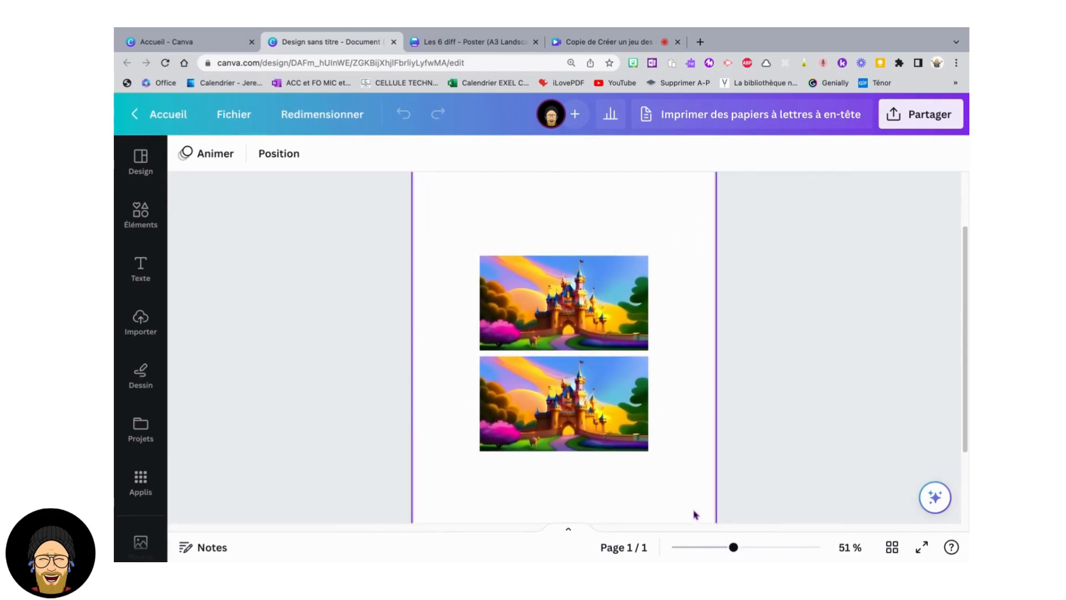
{"action": "left_click", "coordinate": [578, 387]}
{"action": "left_click_drag", "start_coordinate": [578, 388], "coordinate": [577, 322]}
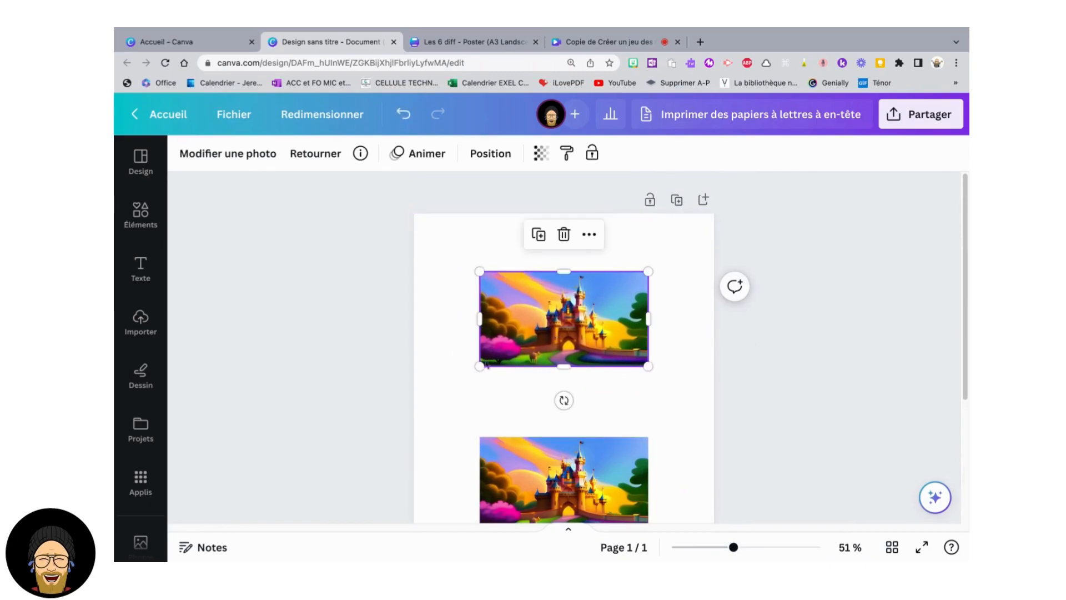
{"action": "left_click_drag", "start_coordinate": [479, 366], "coordinate": [420, 399]}
{"action": "left_click_drag", "start_coordinate": [588, 373], "coordinate": [618, 377]}
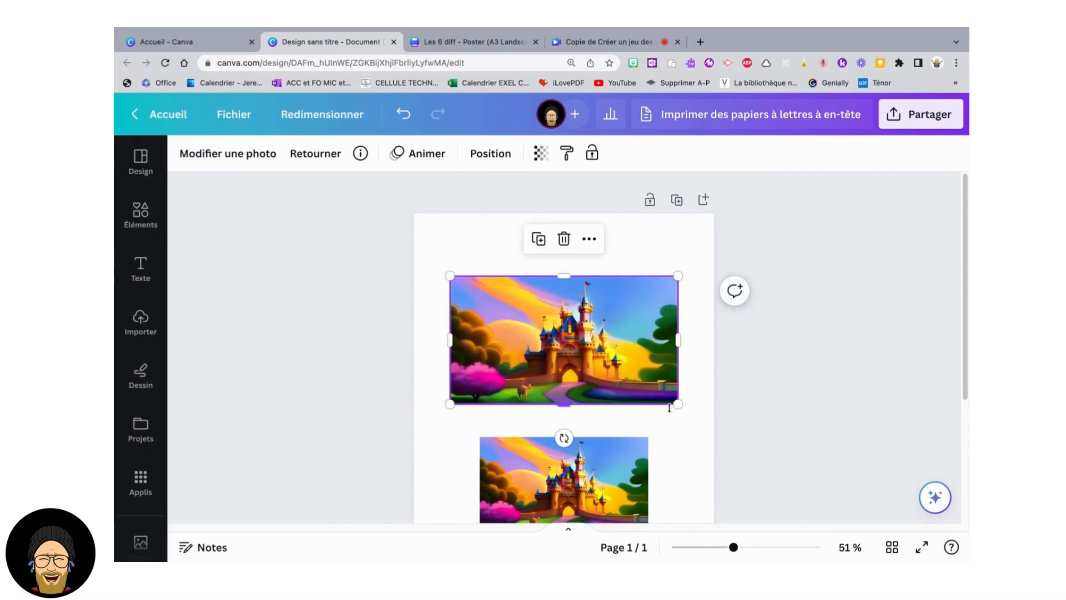
{"action": "left_click_drag", "start_coordinate": [676, 404], "coordinate": [714, 426]}
{"action": "mouse_move", "coordinate": [647, 394]}
{"action": "left_mouse_down"}
{"action": "mouse_move", "coordinate": [620, 395]}
{"action": "mouse_move", "coordinate": [647, 395]}
{"action": "left_mouse_up"}
- Delete the smaller castle image below the enlarged one
{"action": "scroll", "coordinate": [623, 423], "scroll_direction": "down", "scroll_amount": 3}
{"action": "left_click", "coordinate": [608, 397]}
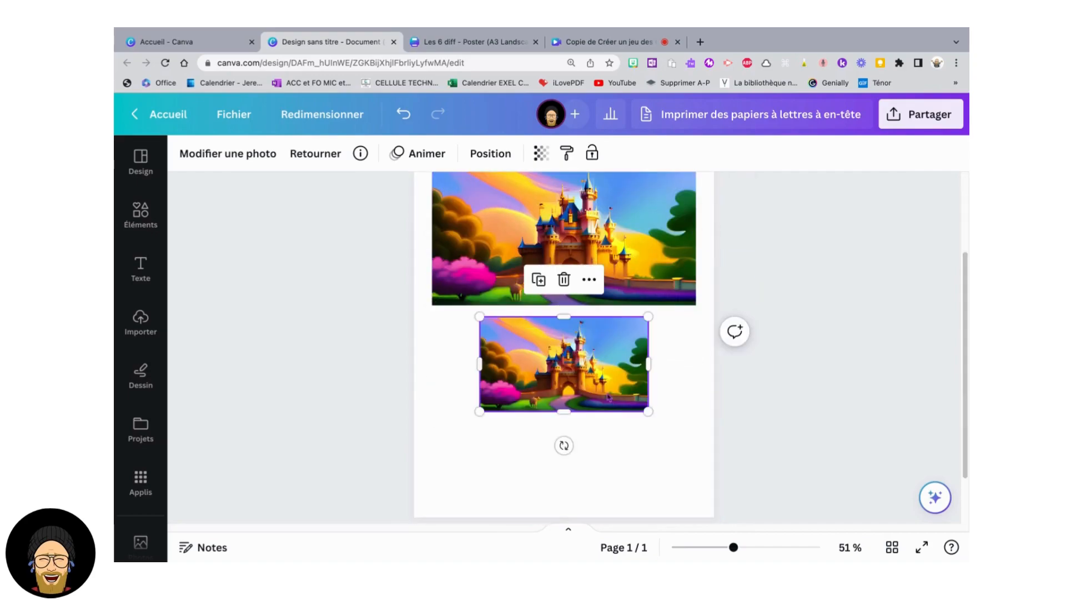
{"action": "key", "text": "Delete"}
{"action": "scroll", "coordinate": [614, 414], "scroll_direction": "up", "scroll_amount": 2}
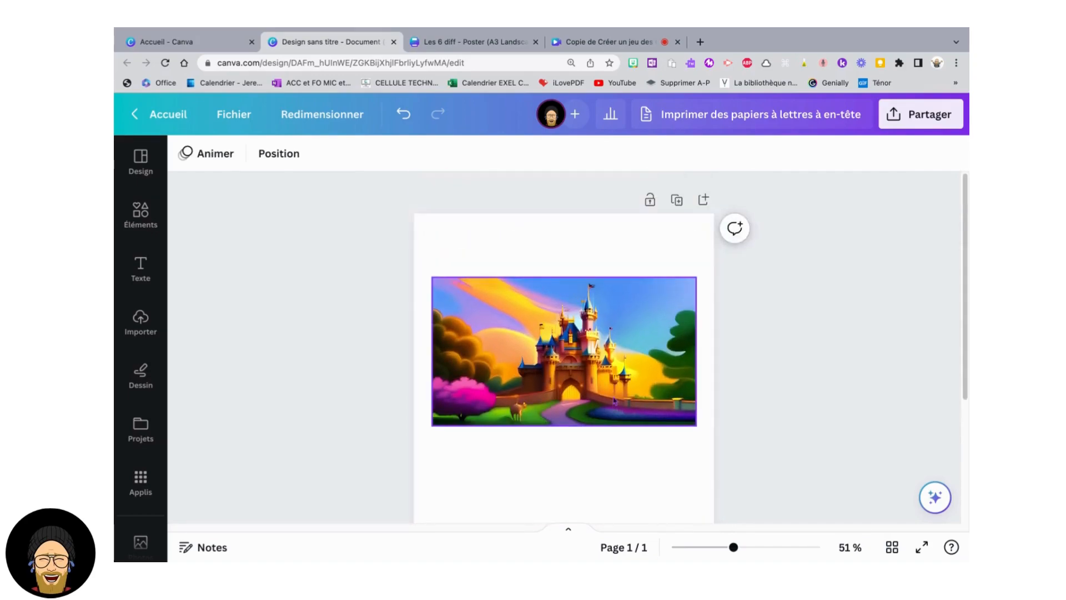
- Duplicate the enlarged castle image and place the copy directly below the original, aligned with its side edges
{"action": "left_click", "coordinate": [615, 402]}
{"action": "right_click", "coordinate": [614, 401]}
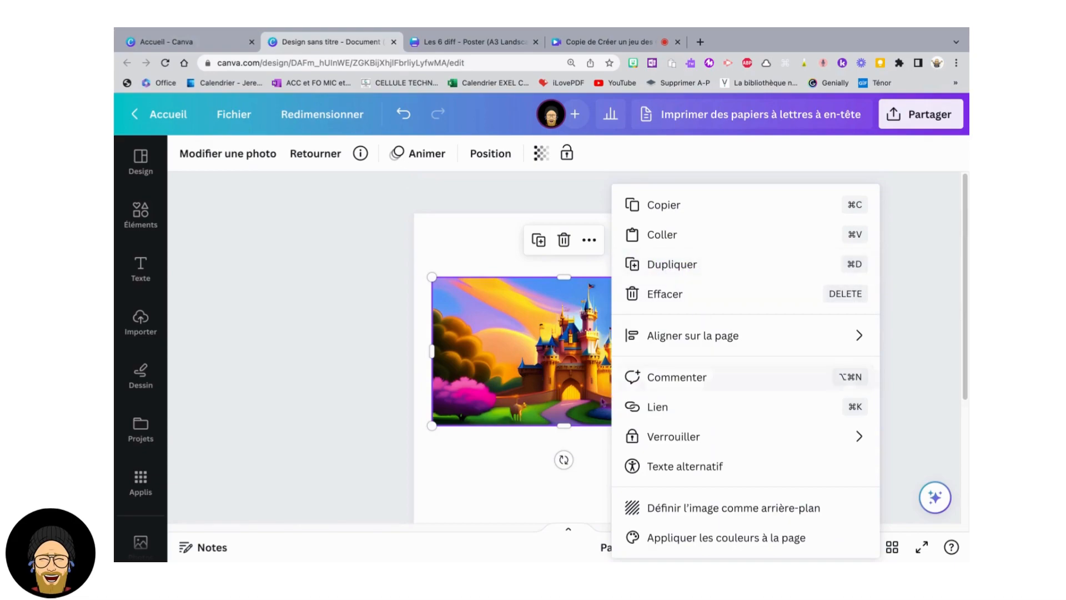
{"action": "left_click", "coordinate": [518, 459]}
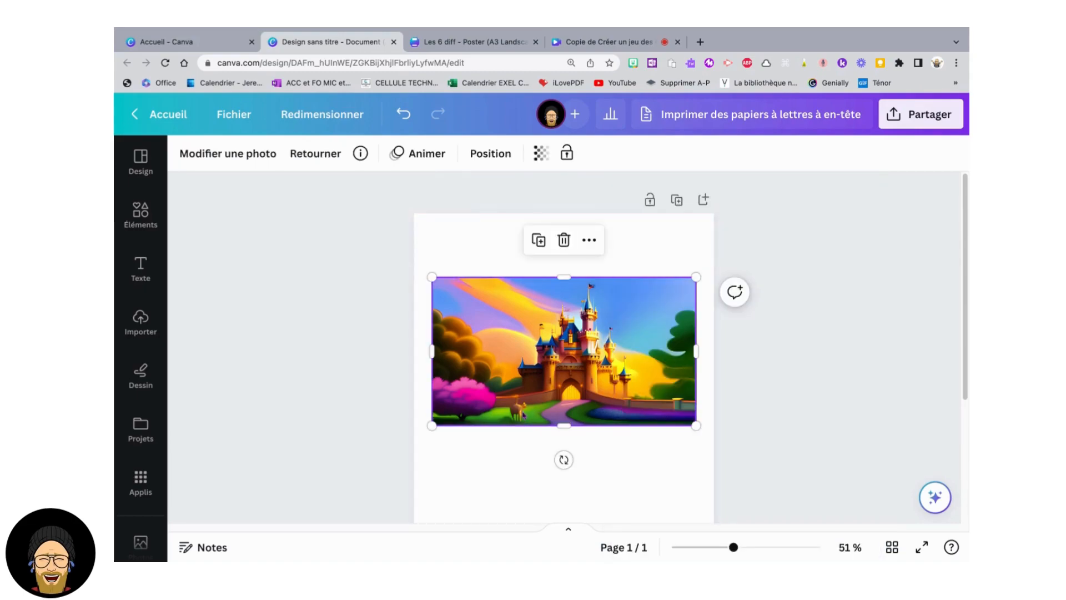
{"action": "key", "text": "super+d"}
{"action": "scroll", "coordinate": [528, 393], "scroll_direction": "down", "scroll_amount": 5}
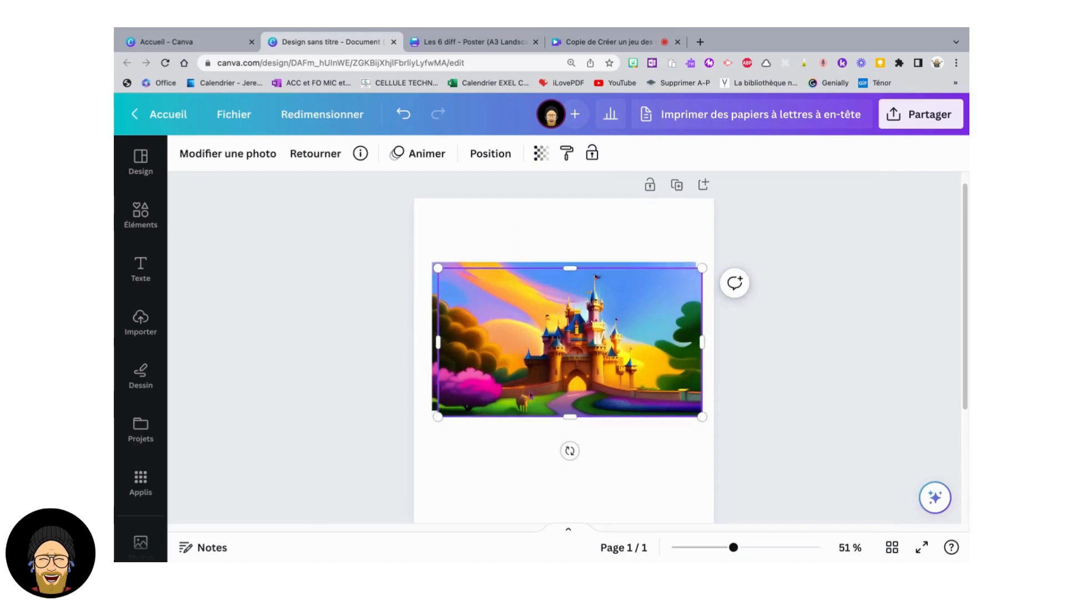
{"action": "scroll", "coordinate": [541, 381], "scroll_direction": "up", "scroll_amount": 3}
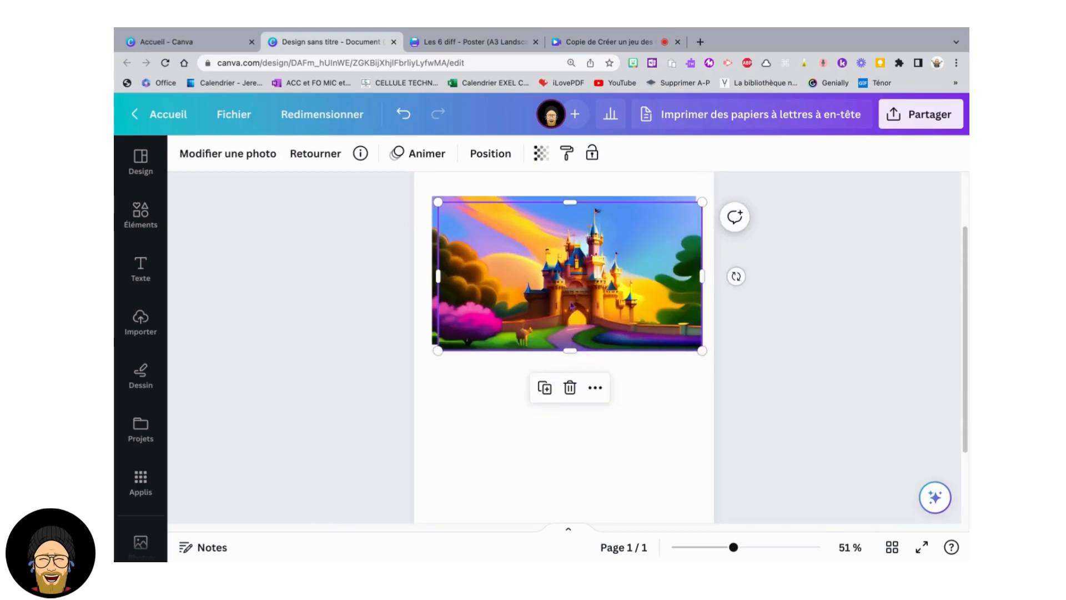
{"action": "left_click_drag", "start_coordinate": [584, 310], "coordinate": [578, 467]}
{"action": "scroll", "coordinate": [580, 439], "scroll_direction": "up", "scroll_amount": 2}
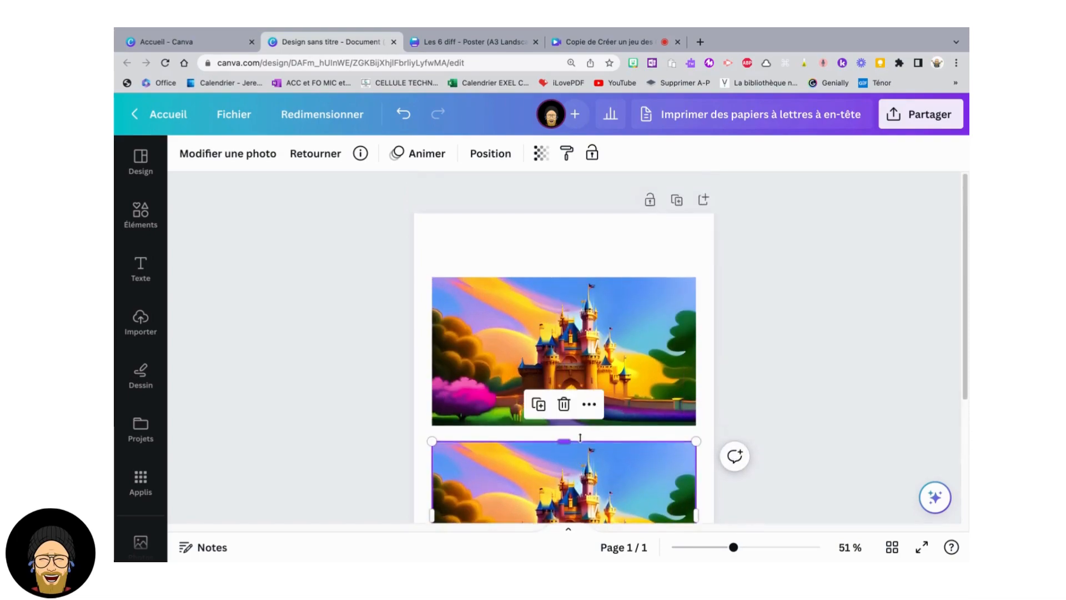
- Shift both castle images slightly down the page, keeping a narrow gap between them and free space above for a title
{"action": "scroll", "coordinate": [582, 417], "scroll_direction": "down", "scroll_amount": 4}
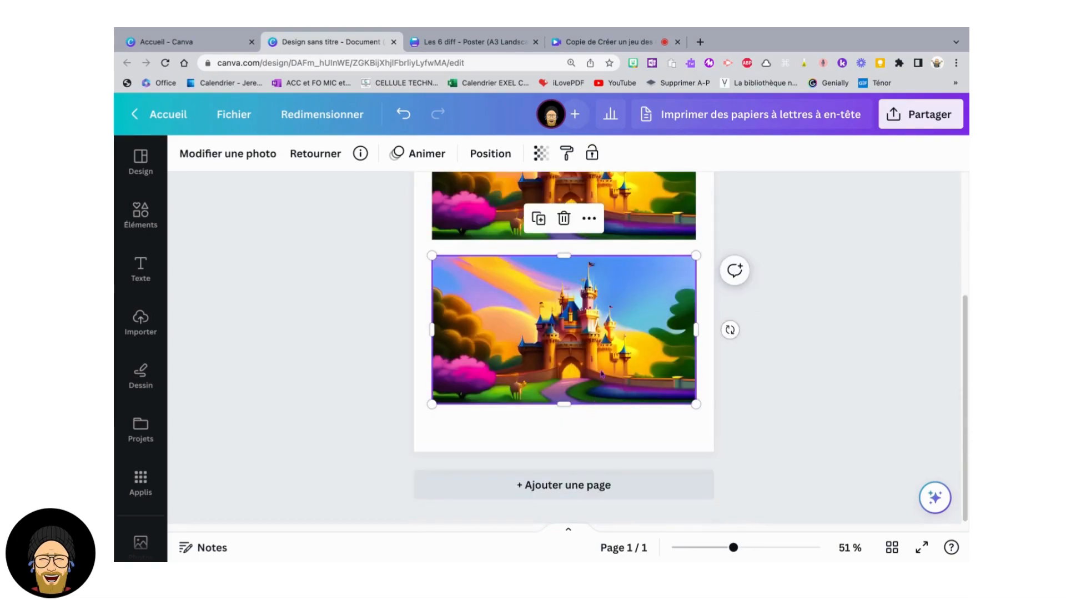
{"action": "scroll", "coordinate": [597, 370], "scroll_direction": "up", "scroll_amount": 3}
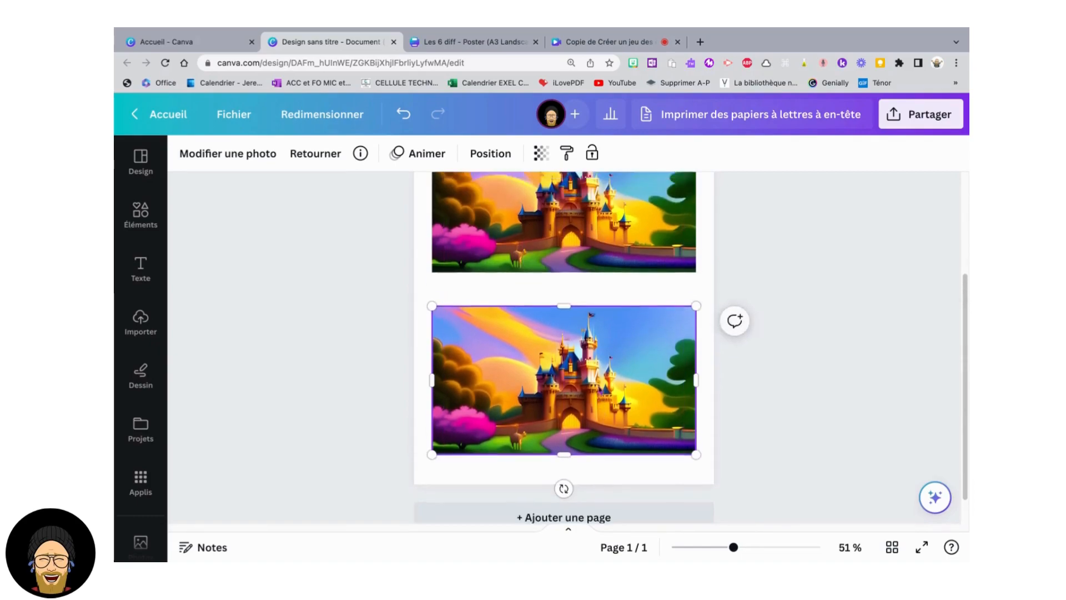
{"action": "left_click", "coordinate": [587, 383]}
{"action": "left_click_drag", "start_coordinate": [587, 383], "coordinate": [589, 369]}
{"action": "left_click", "coordinate": [620, 256]}
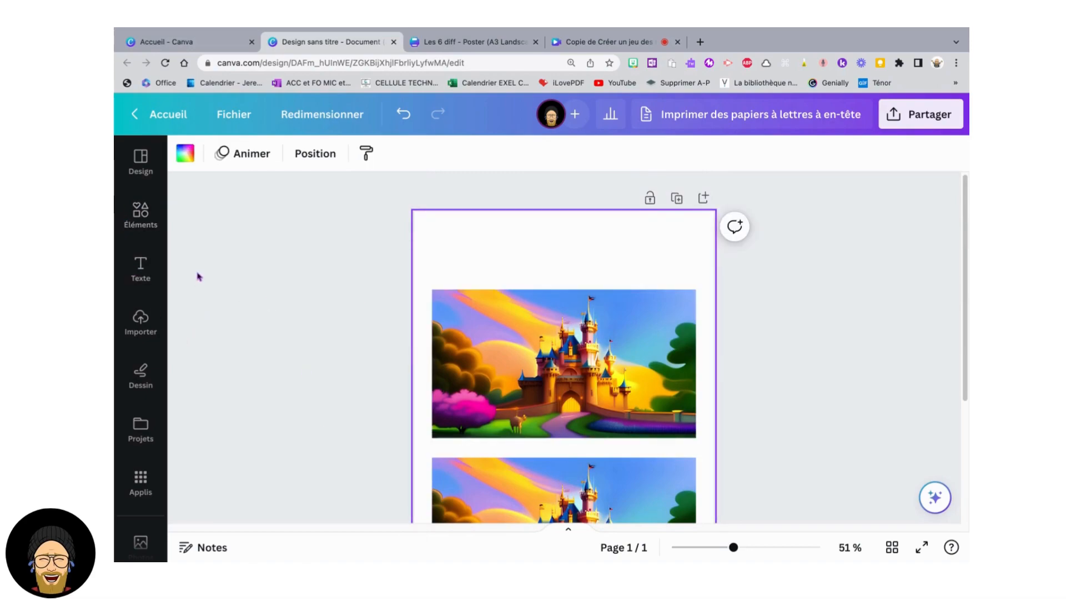
- Add a subheading text at the top of the page above the castle images reading "Les 6 différences"
{"action": "left_click", "coordinate": [144, 272]}
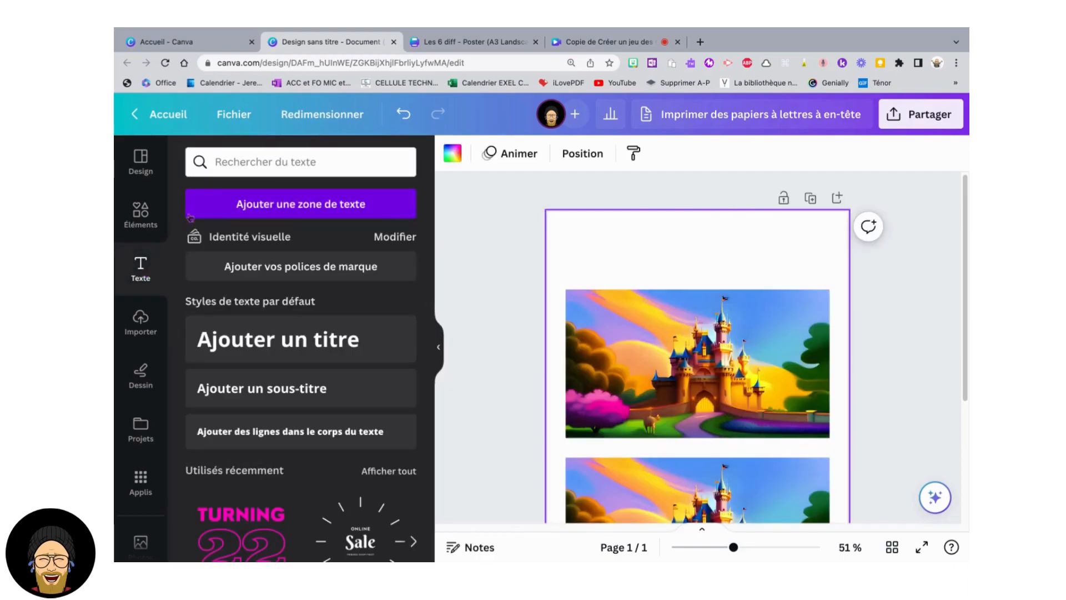
{"action": "left_click", "coordinate": [262, 391]}
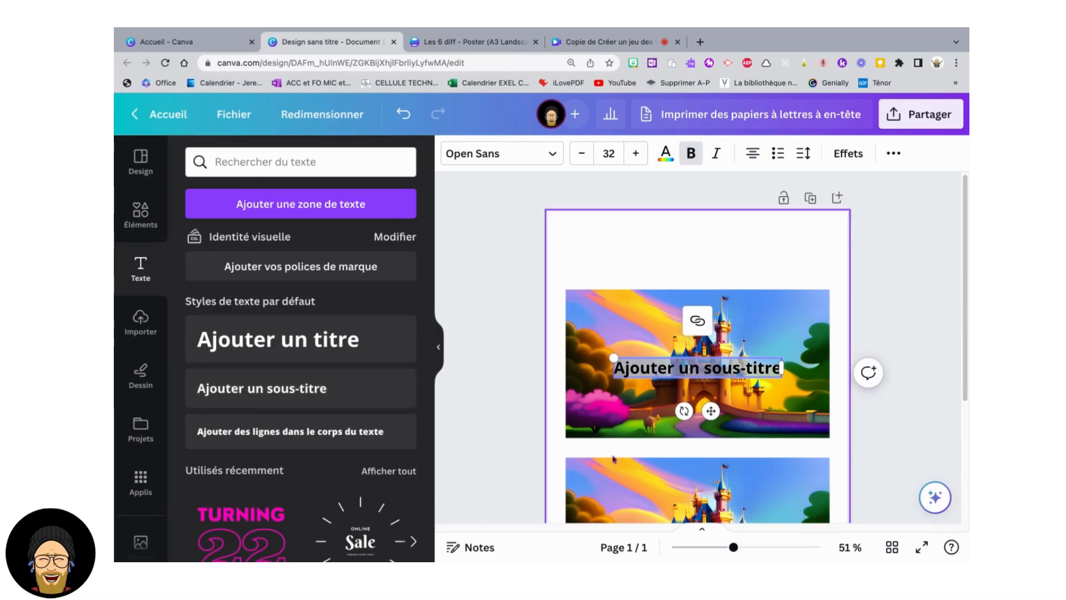
{"action": "left_click_drag", "start_coordinate": [712, 411], "coordinate": [705, 274]}
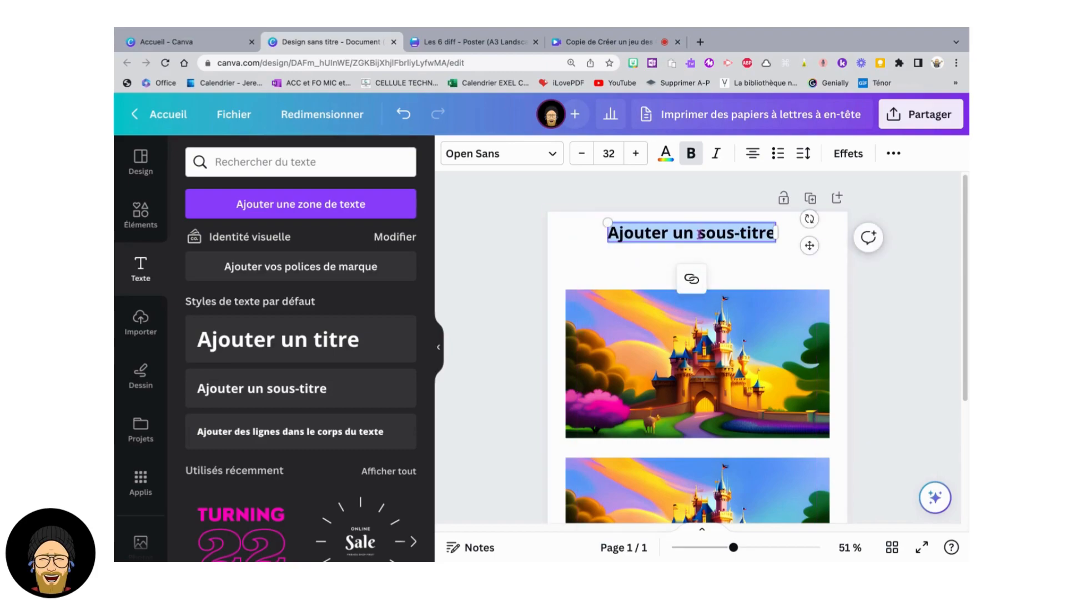
{"action": "type", "text": "Les"}
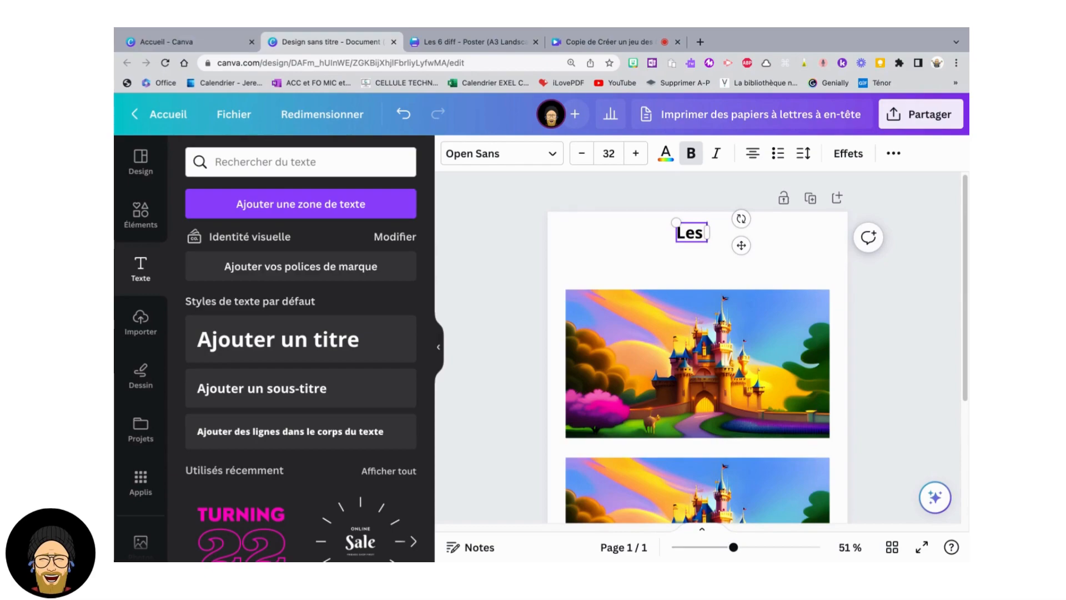
{"action": "type", "text": " 6 diffé"}
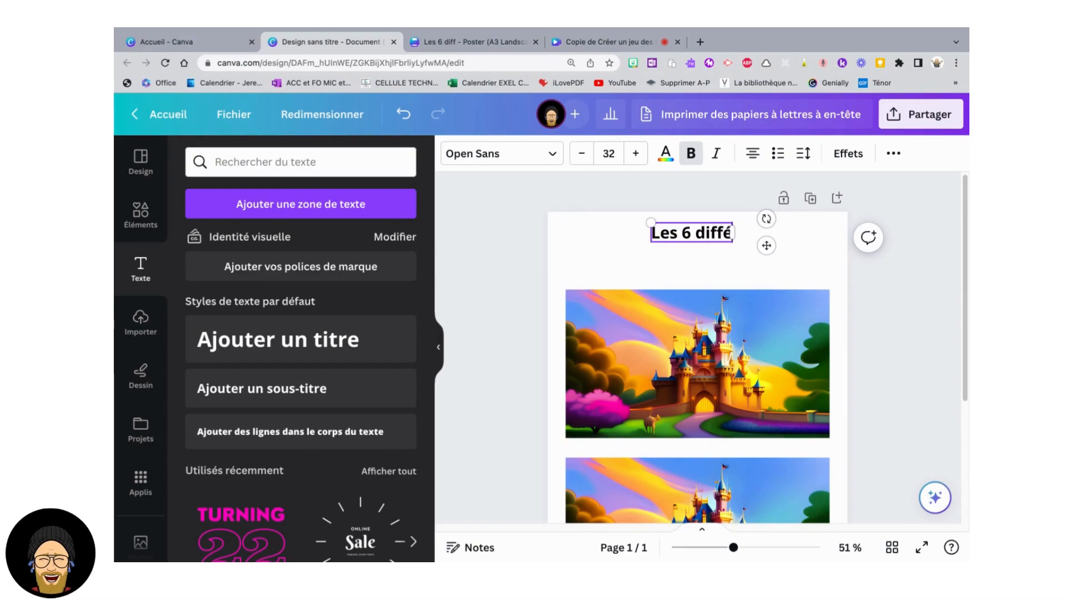
{"action": "type", "text": "rences"}
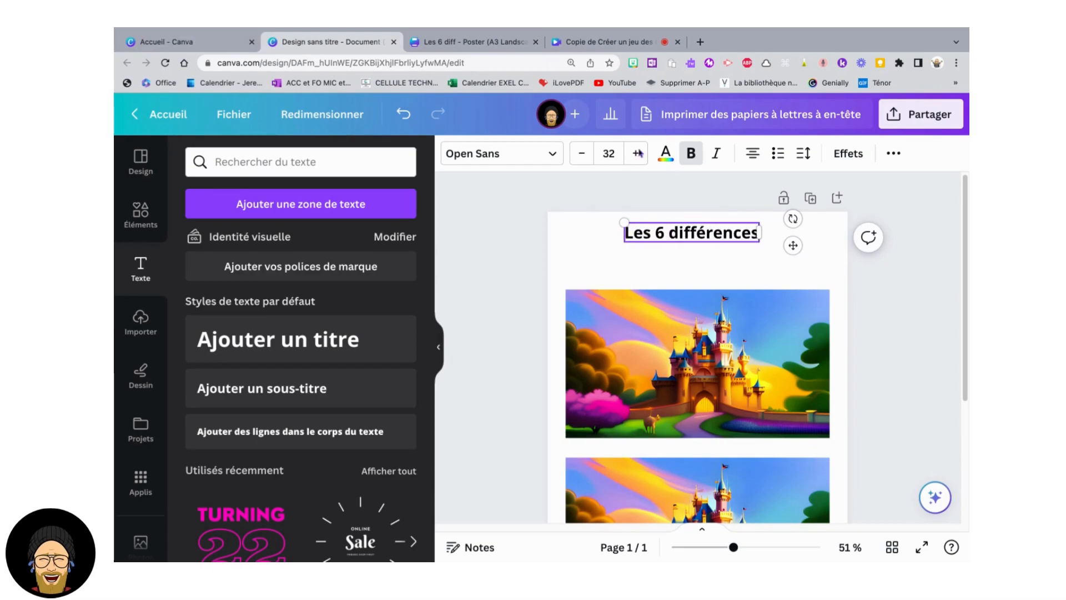
- Try the League Spartan, Advetime and Benedict fonts on the title
{"action": "left_click", "coordinate": [549, 158]}
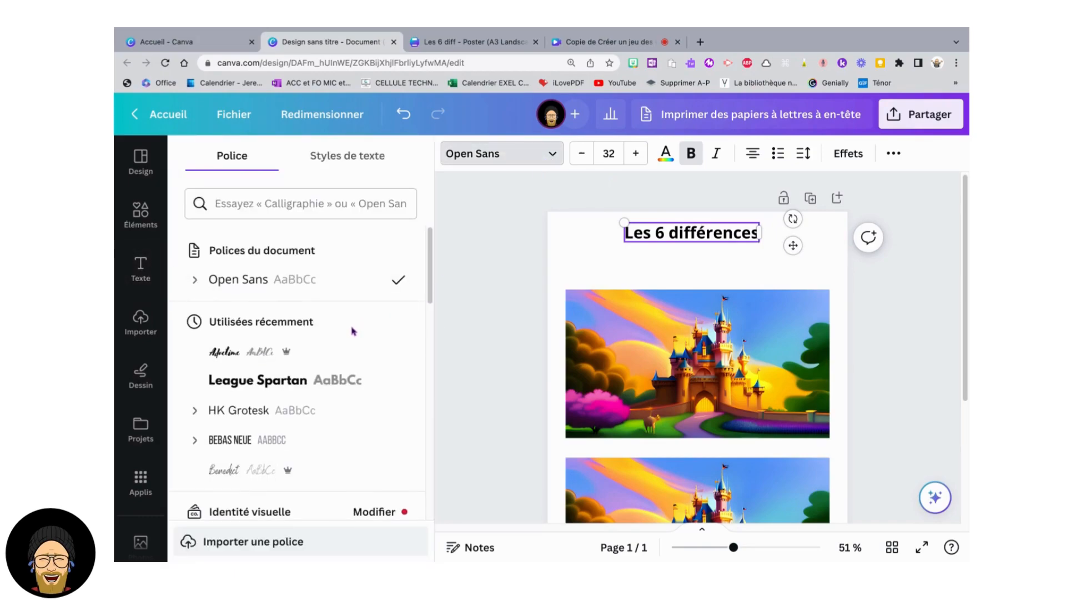
{"action": "left_click", "coordinate": [358, 380]}
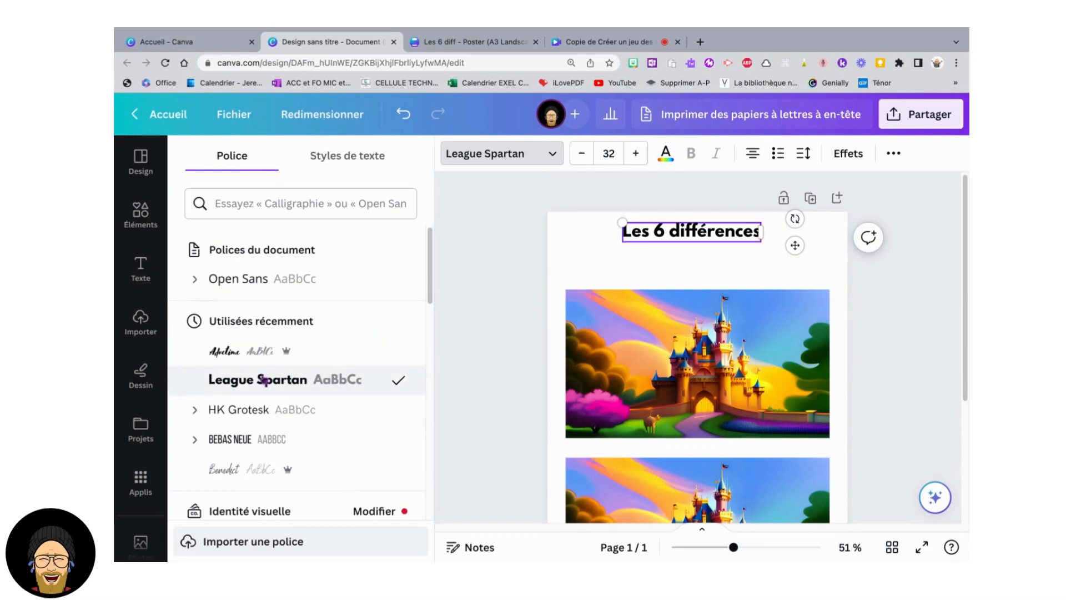
{"action": "left_click", "coordinate": [237, 360]}
{"action": "scroll", "coordinate": [247, 410], "scroll_direction": "down", "scroll_amount": 2}
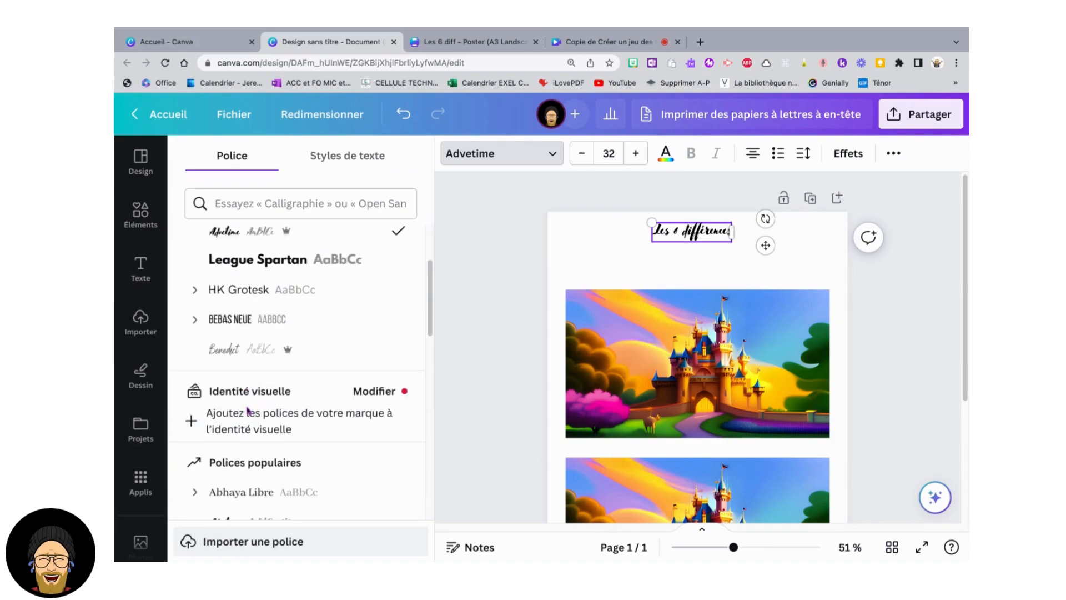
{"action": "left_click", "coordinate": [248, 354]}
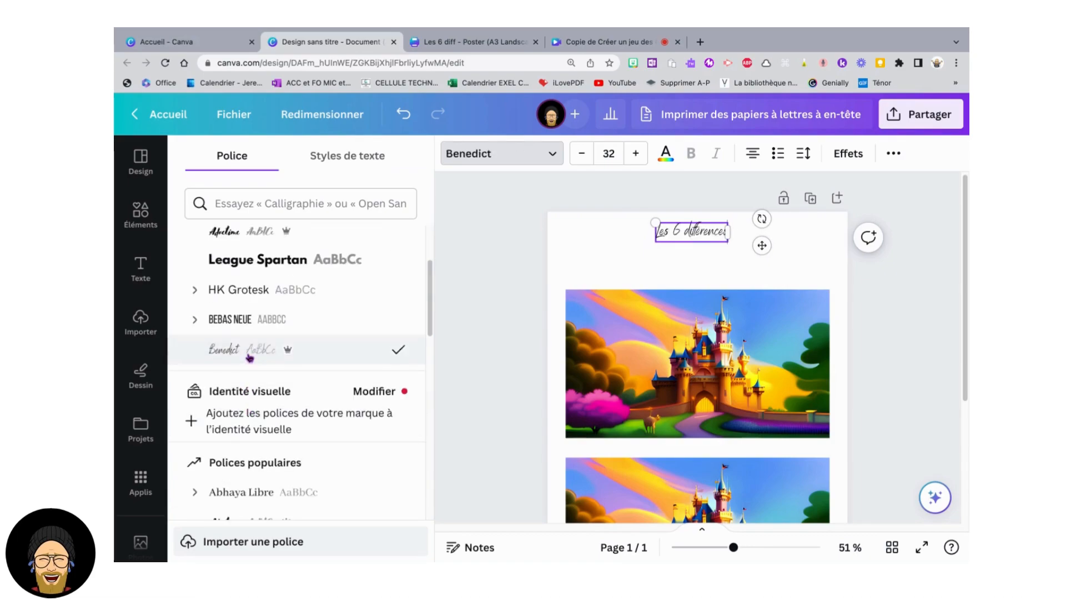
- Set the title's font to Bukhari Script from the popular fonts
{"action": "scroll", "coordinate": [250, 358], "scroll_direction": "down", "scroll_amount": 10}
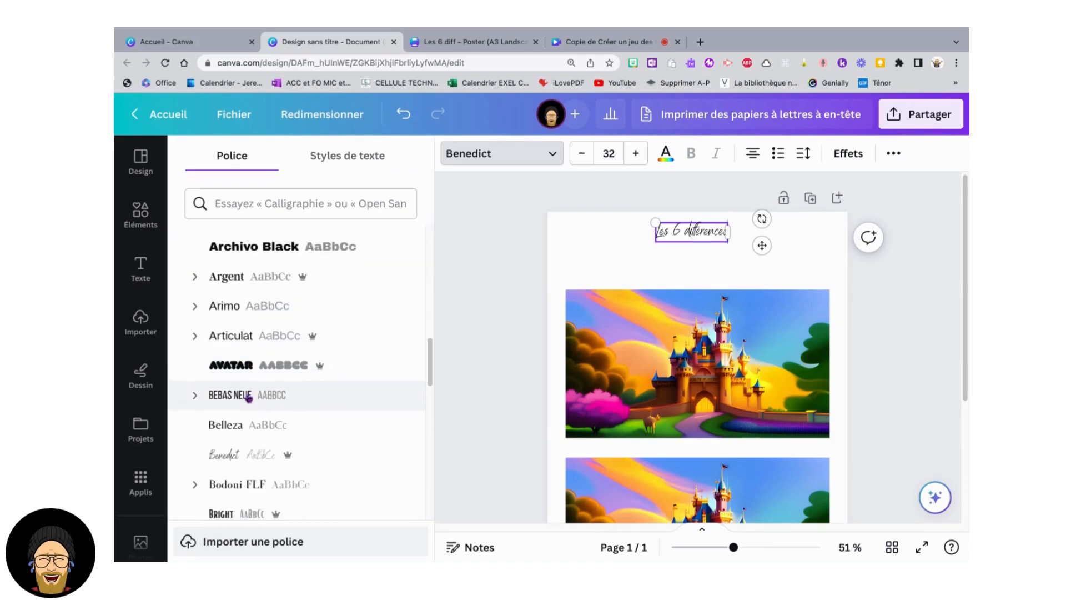
{"action": "scroll", "coordinate": [248, 398], "scroll_direction": "down", "scroll_amount": 5}
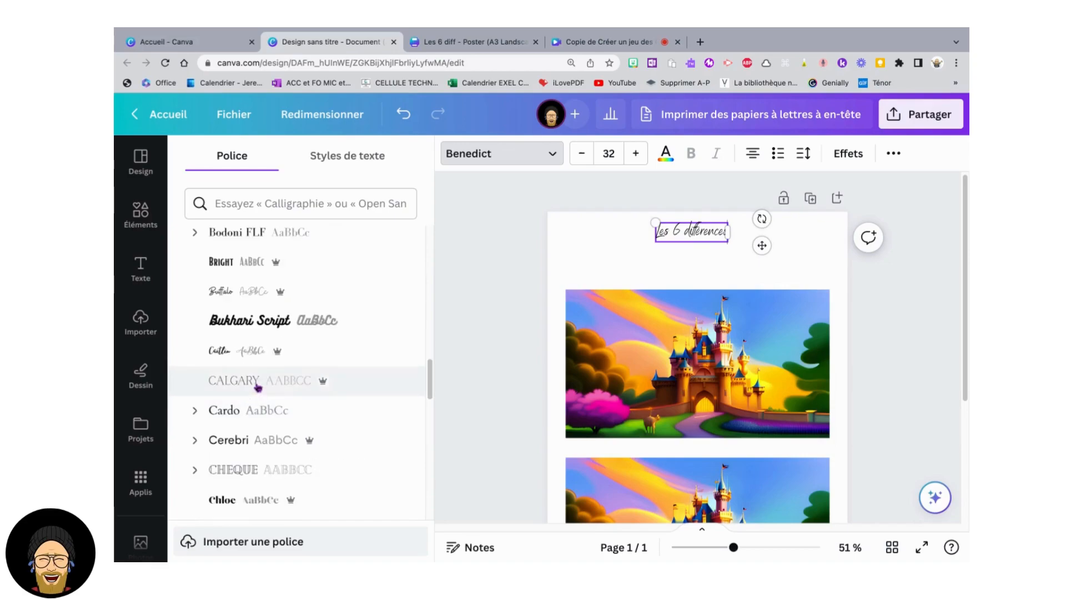
{"action": "left_click", "coordinate": [247, 332]}
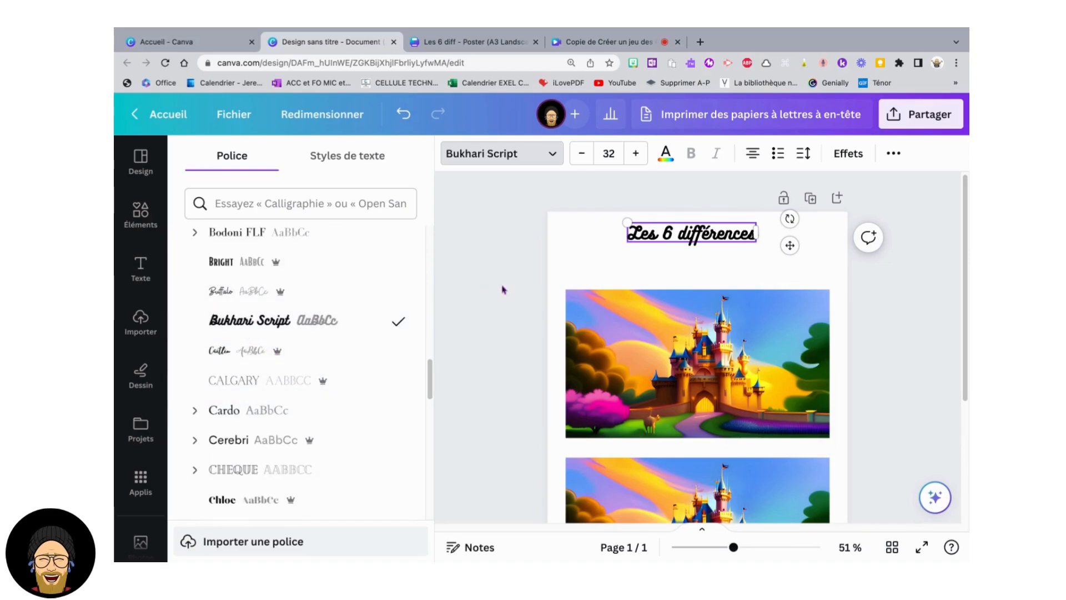
- Increase the title's font size to 39
{"action": "left_click", "coordinate": [635, 158]}
{"action": "left_click", "coordinate": [636, 159]}
{"action": "left_click", "coordinate": [636, 158]}
{"action": "left_click", "coordinate": [635, 158]}
{"action": "left_click", "coordinate": [635, 158]}
{"action": "left_click", "coordinate": [636, 158]}
{"action": "left_click", "coordinate": [635, 158]}
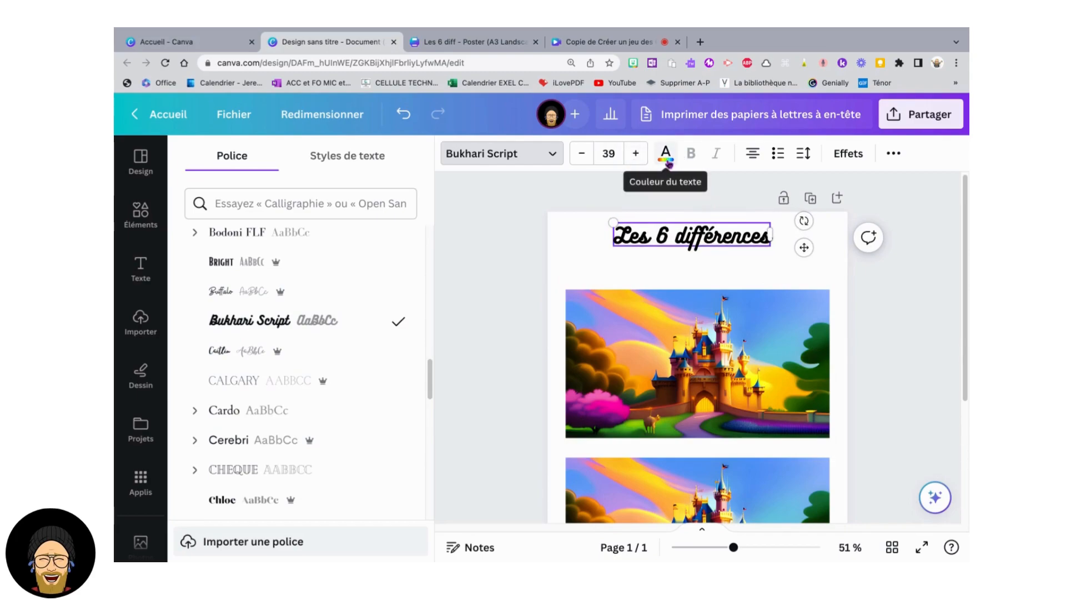
- Colour the title text with the purple taken from the castle photo's colours
{"action": "left_click", "coordinate": [666, 155]}
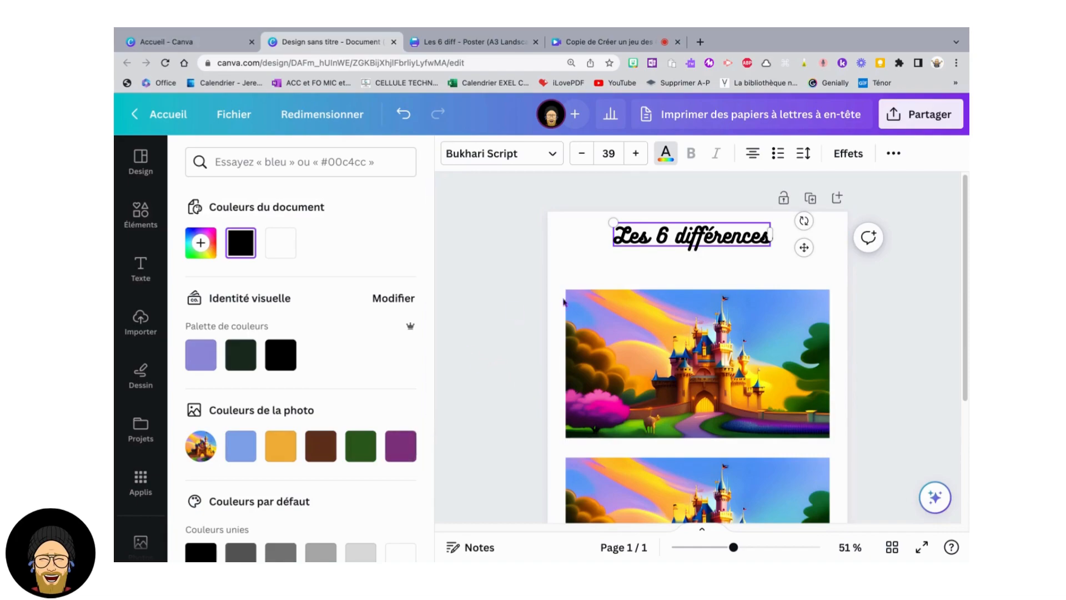
{"action": "scroll", "coordinate": [698, 348], "scroll_direction": "down", "scroll_amount": 2}
{"action": "scroll", "coordinate": [758, 422], "scroll_direction": "up", "scroll_amount": 2}
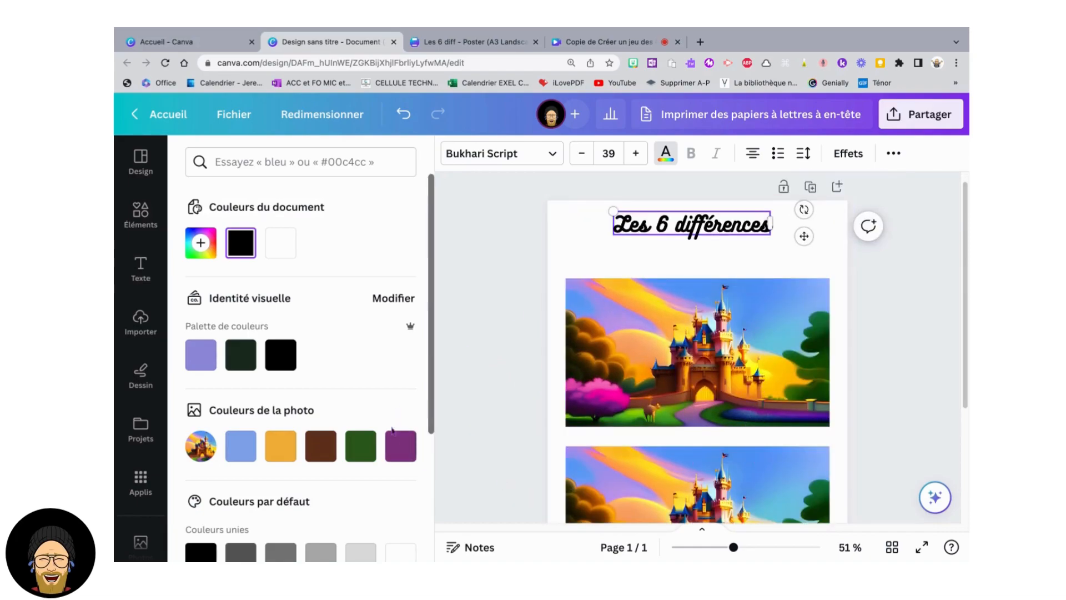
{"action": "left_click", "coordinate": [401, 447]}
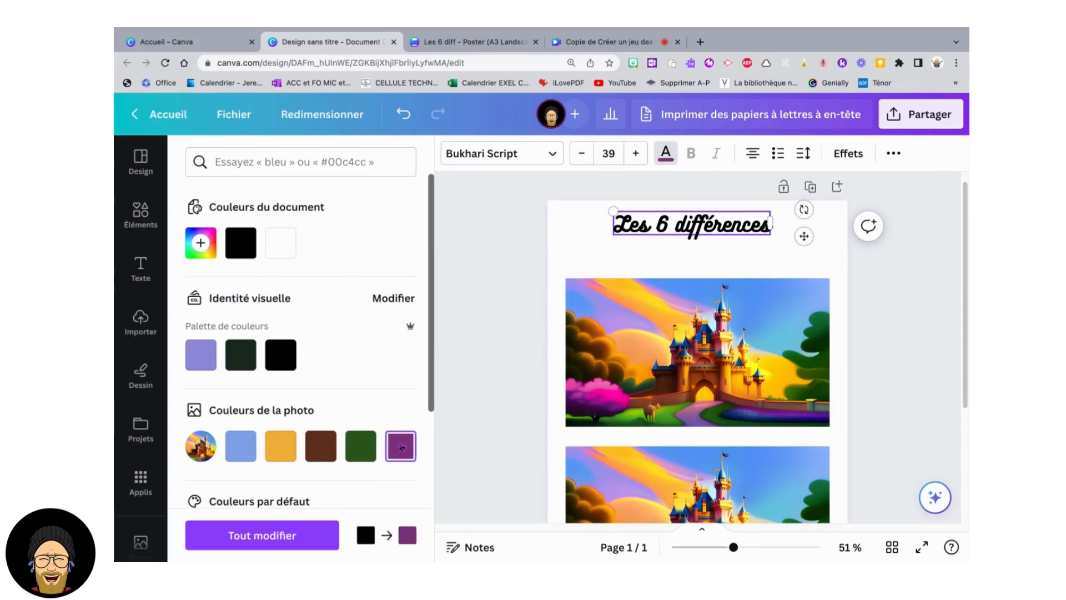
- Replace black with the castle photo's purple throughout the design and deselect the title
{"action": "left_click", "coordinate": [304, 540]}
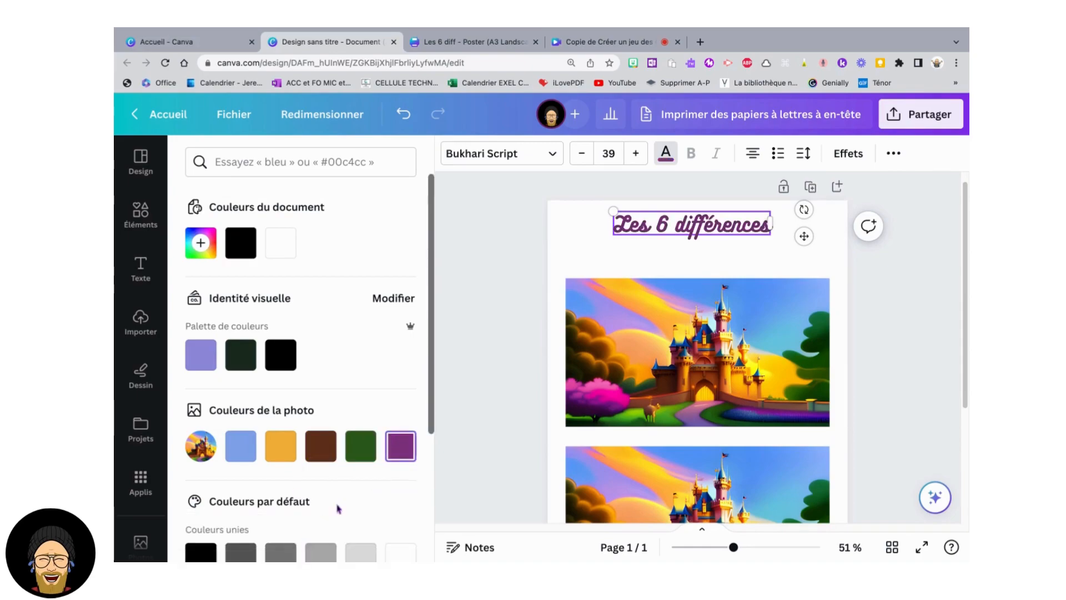
{"action": "left_click", "coordinate": [664, 257]}
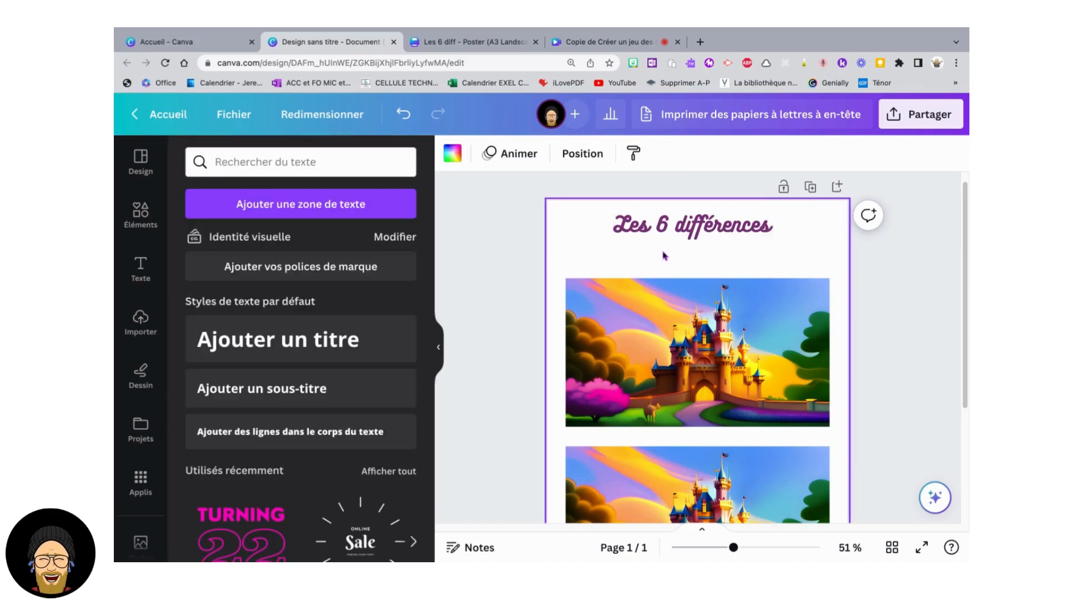
- Try the Contour text effect on the title and reset its style to Aucun
{"action": "left_click", "coordinate": [735, 232]}
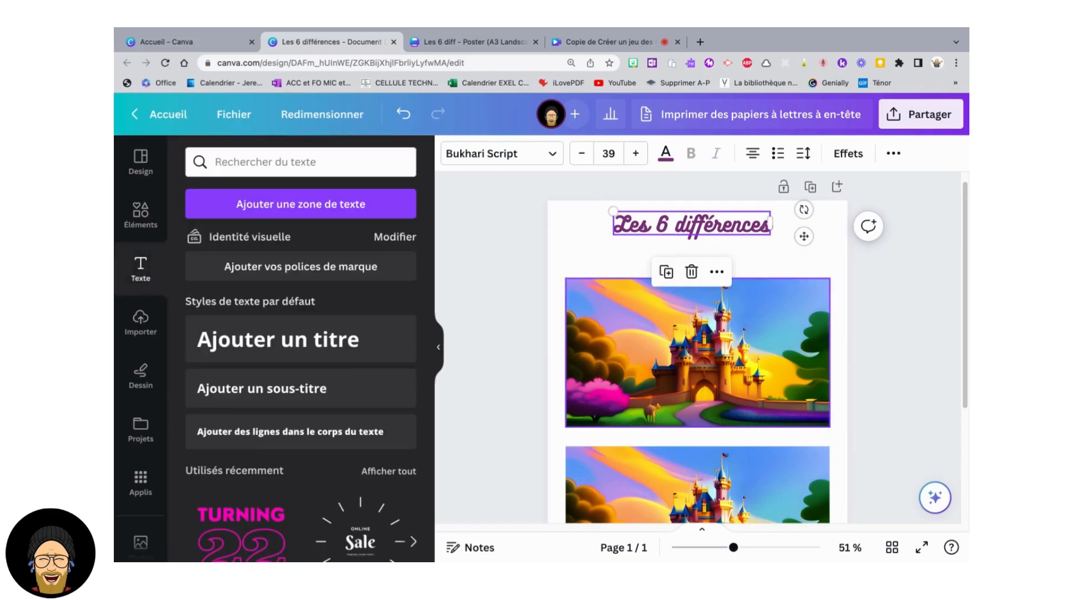
{"action": "left_click", "coordinate": [442, 350]}
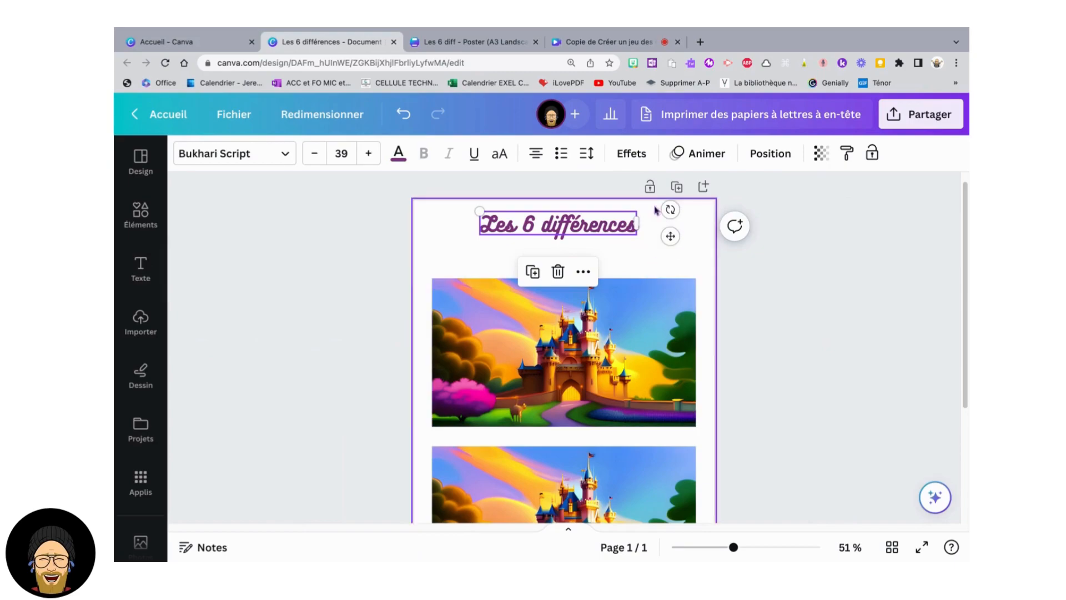
{"action": "left_click", "coordinate": [638, 161]}
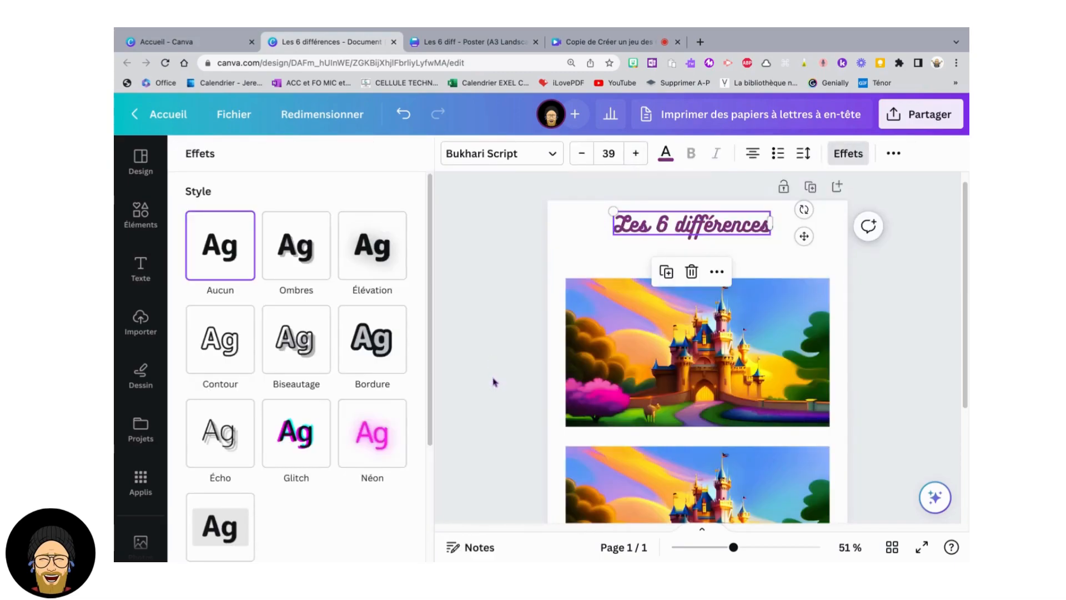
{"action": "left_click", "coordinate": [278, 364]}
{"action": "left_click", "coordinate": [232, 287]}
{"action": "left_click", "coordinate": [227, 344]}
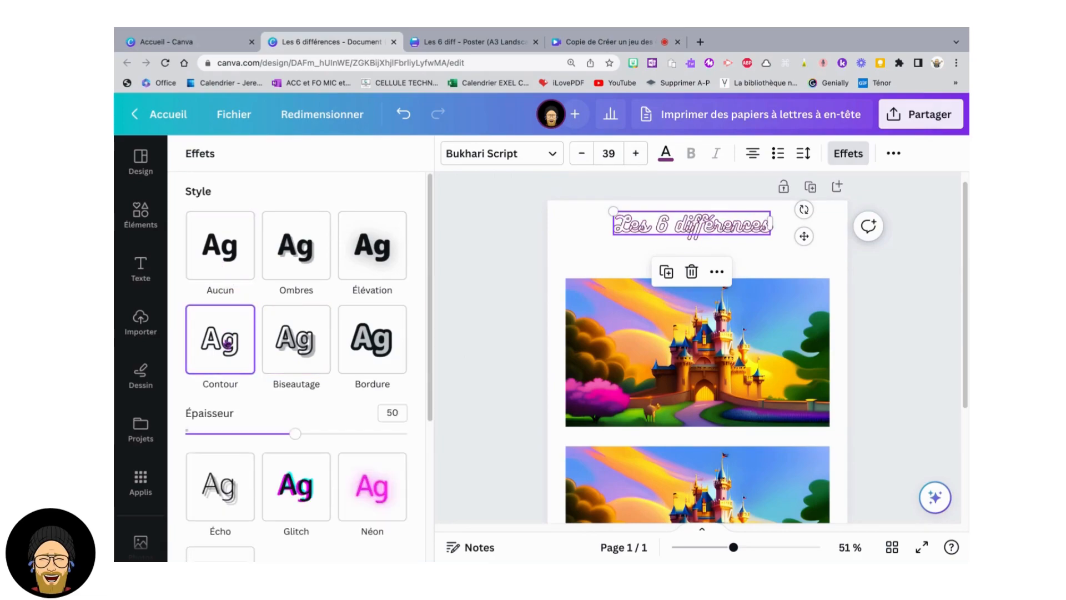
{"action": "left_click", "coordinate": [229, 277]}
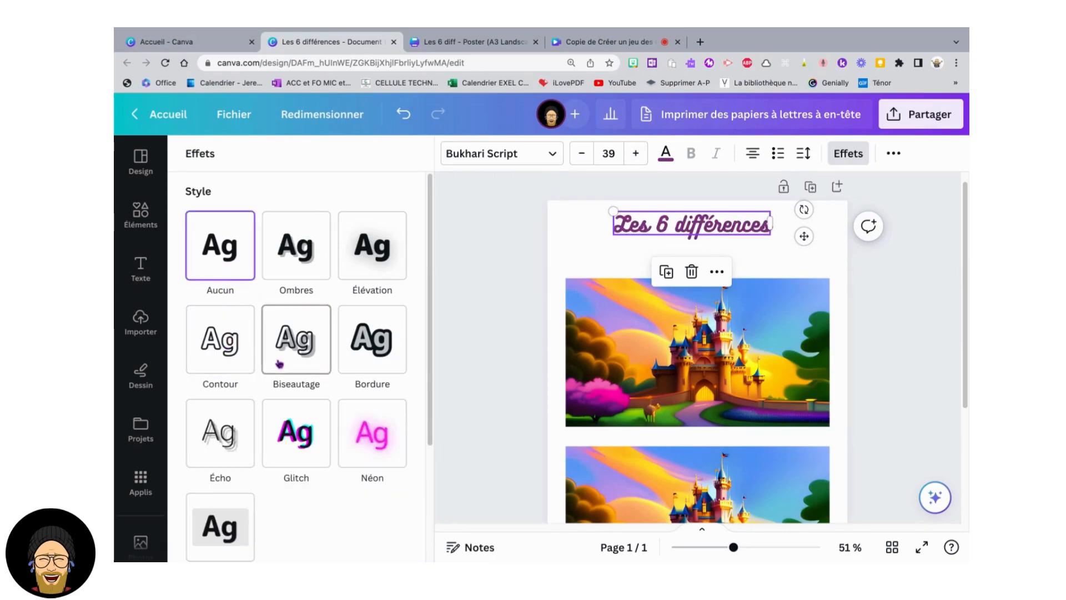
- Apply the Courber shape to the title with a curve value of 19
{"action": "scroll", "coordinate": [283, 366], "scroll_direction": "down", "scroll_amount": 3}
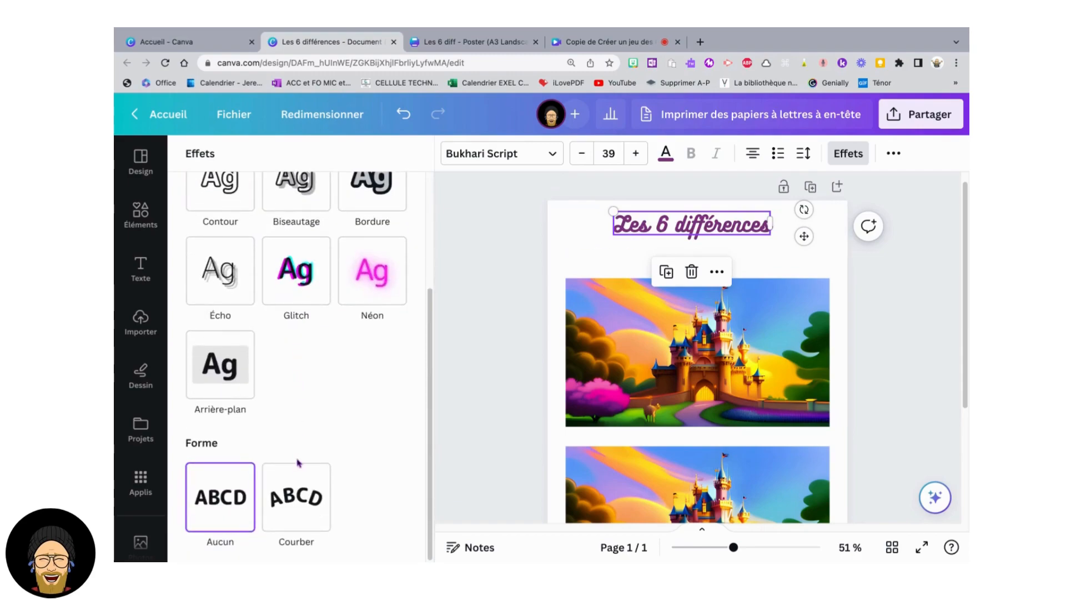
{"action": "left_click", "coordinate": [307, 501]}
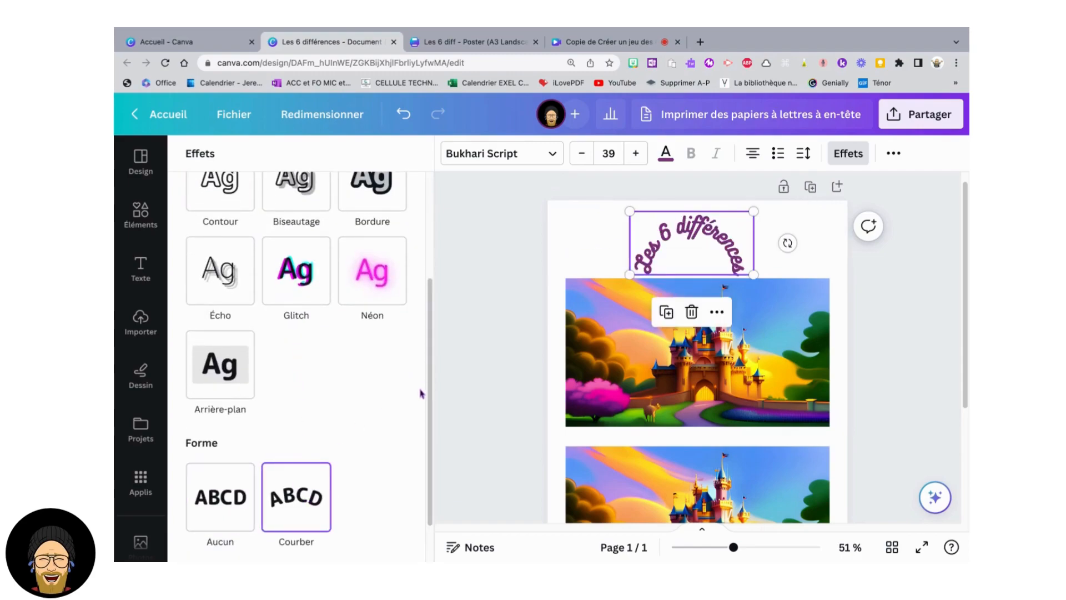
{"action": "scroll", "coordinate": [361, 424], "scroll_direction": "down", "scroll_amount": 1}
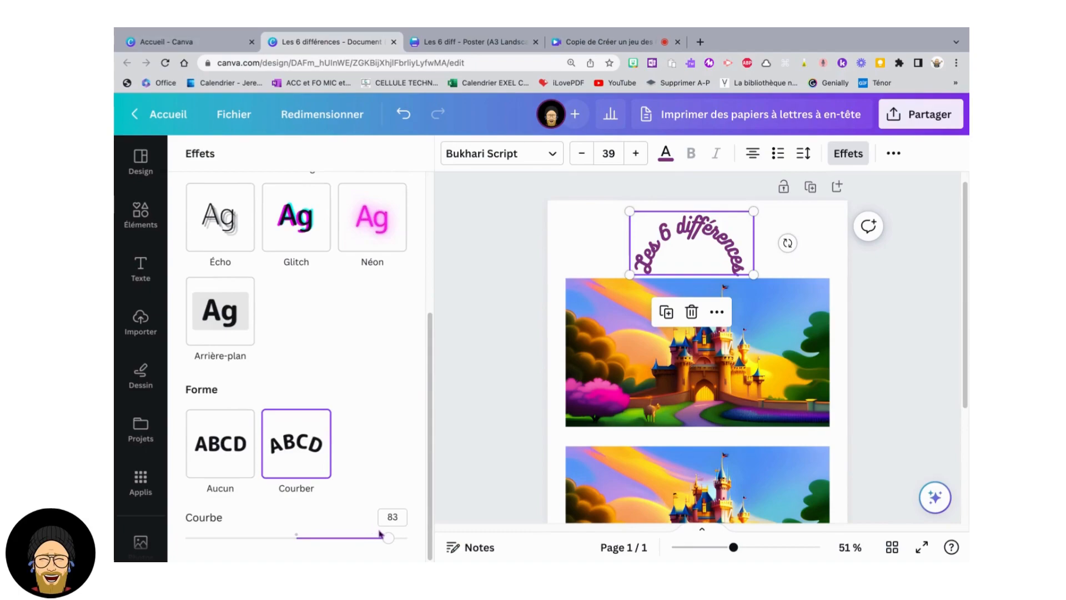
{"action": "left_click_drag", "start_coordinate": [388, 537], "coordinate": [317, 538]}
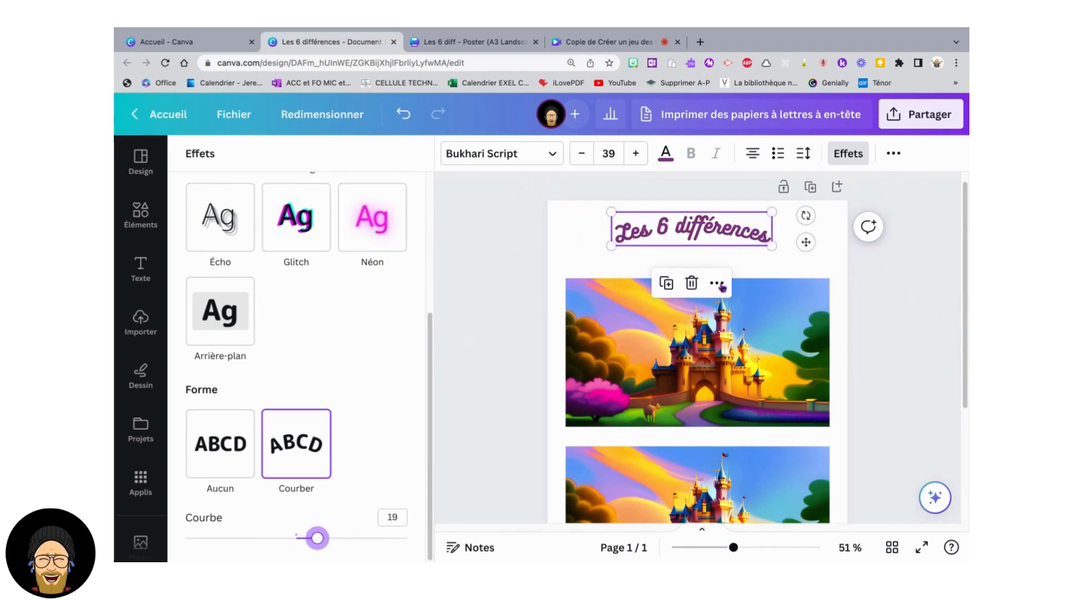
- Move the curved title up and centre it horizontally above the first castle image
{"action": "left_click_drag", "start_coordinate": [808, 243], "coordinate": [810, 245]}
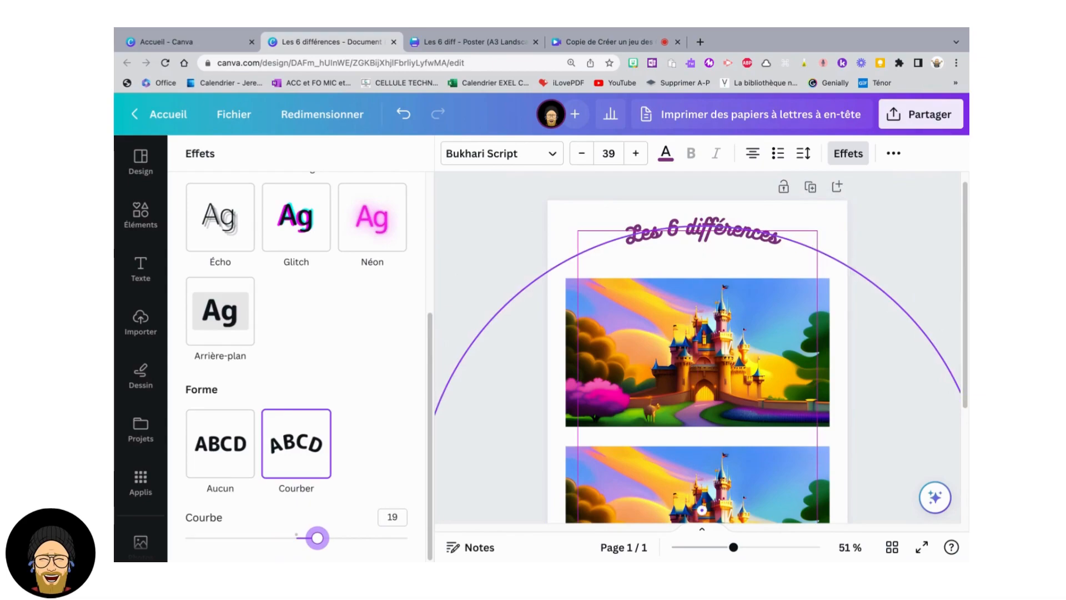
{"action": "left_click_drag", "start_coordinate": [698, 509], "coordinate": [697, 502]}
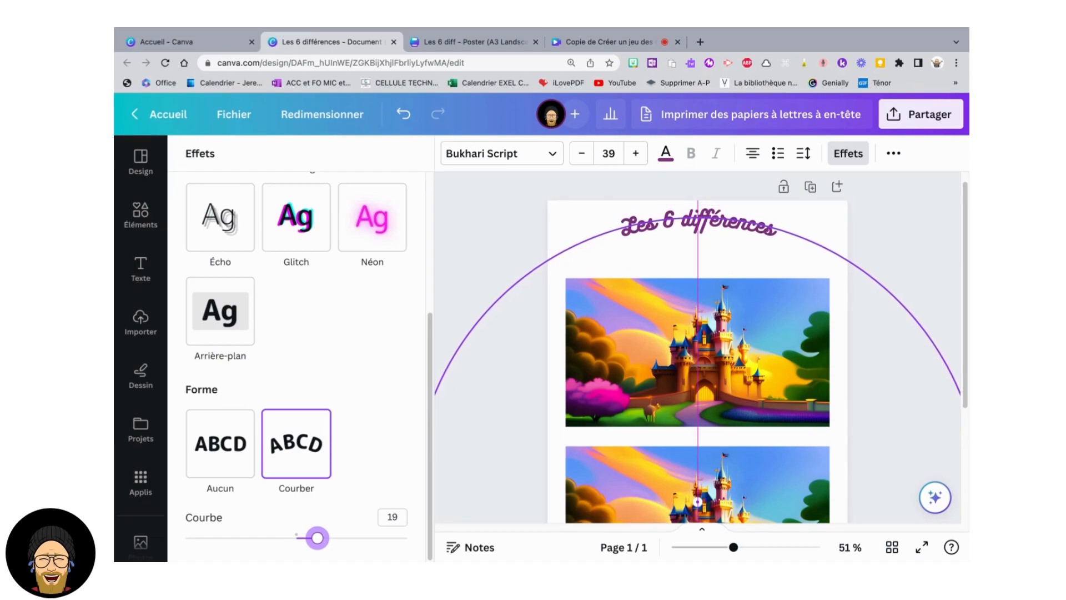
{"action": "left_click_drag", "start_coordinate": [697, 502], "coordinate": [698, 502]}
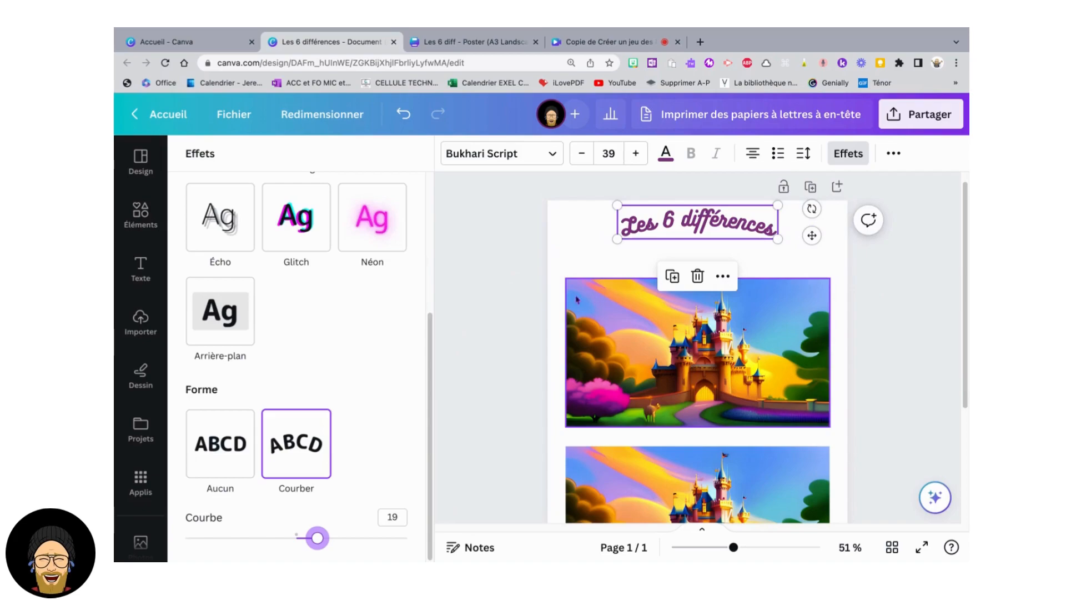
{"action": "left_click", "coordinate": [531, 302]}
{"action": "left_click", "coordinate": [658, 266]}
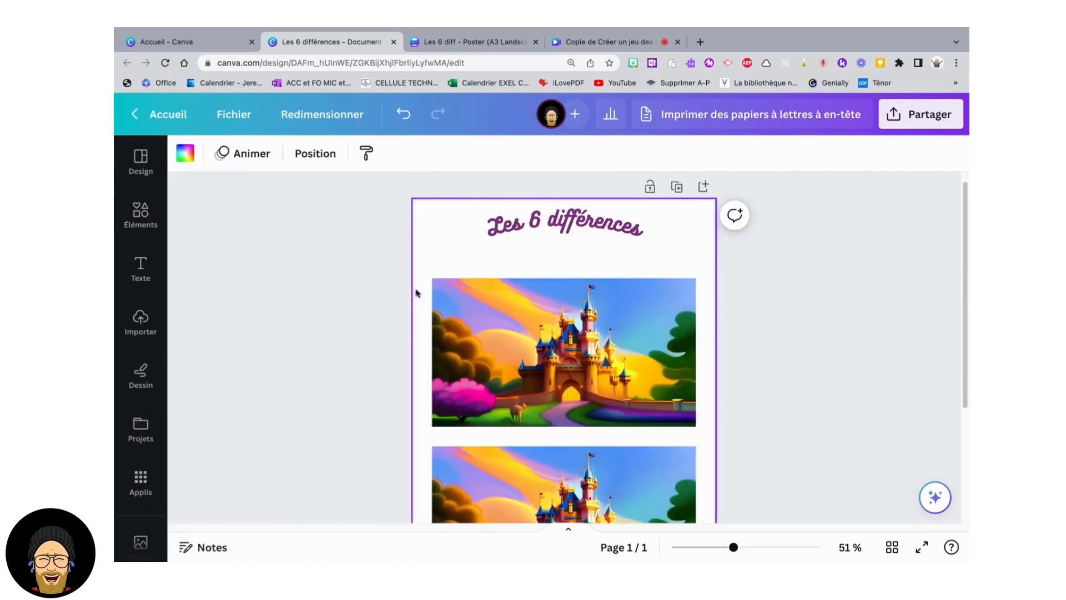
- Add a body text line reading "Entourer les 6 différences" and place it between the title and the first castle image
{"action": "left_click", "coordinate": [141, 266]}
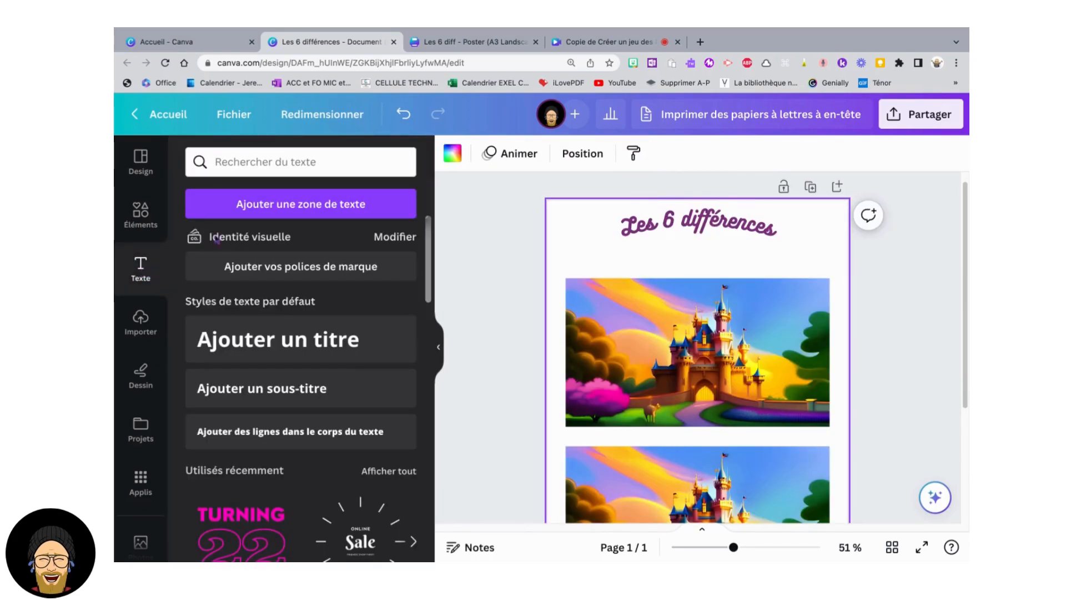
{"action": "left_click", "coordinate": [256, 431]}
{"action": "key", "text": "BackSpace"}
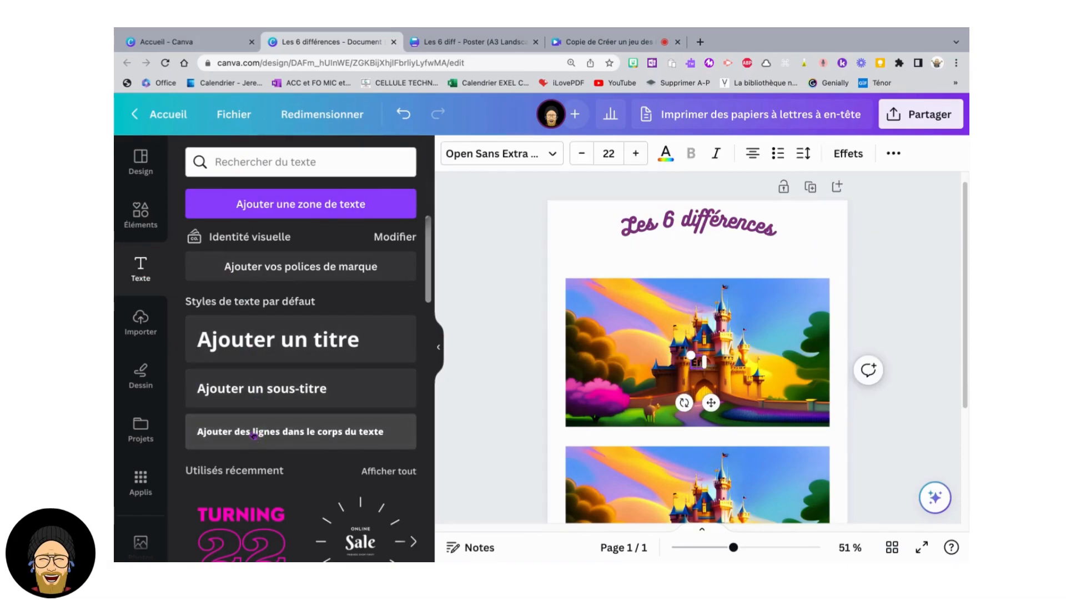
{"action": "type", "text": "Entourer"}
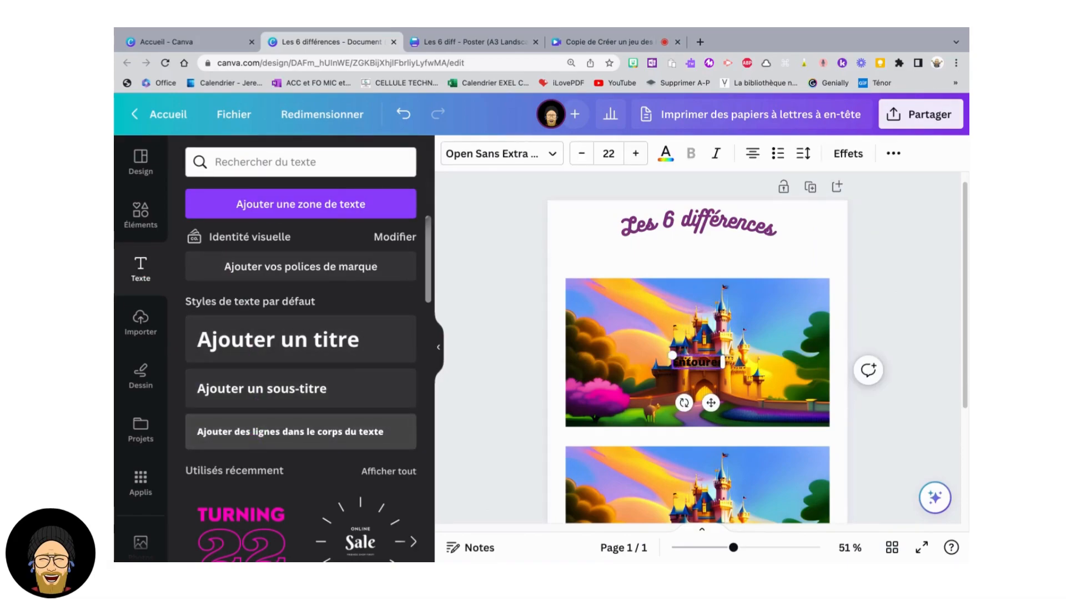
{"action": "type", "text": " les 6 diff"}
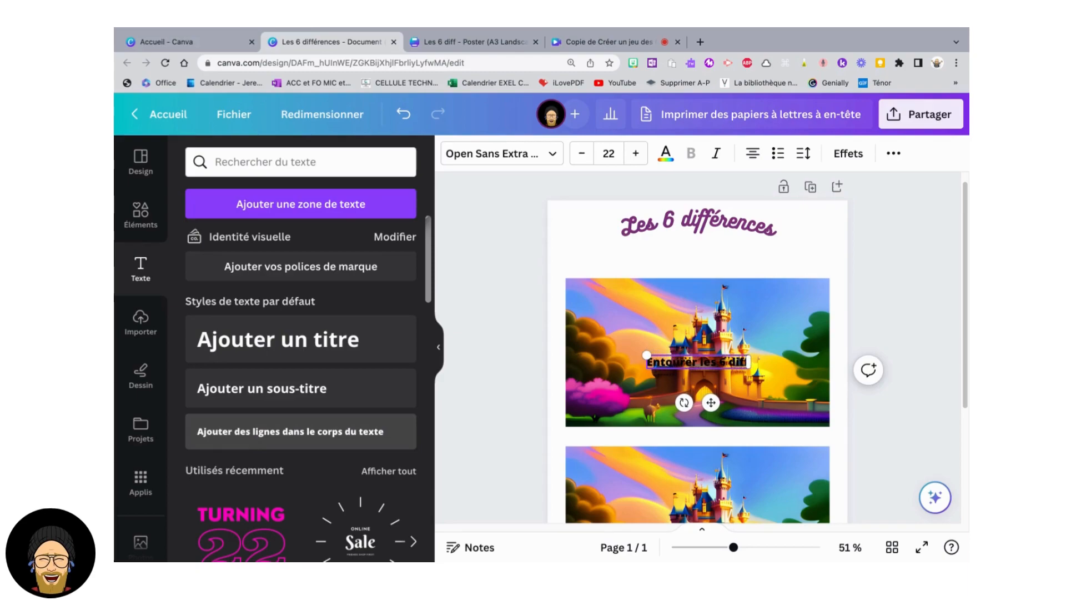
{"action": "type", "text": "érences"}
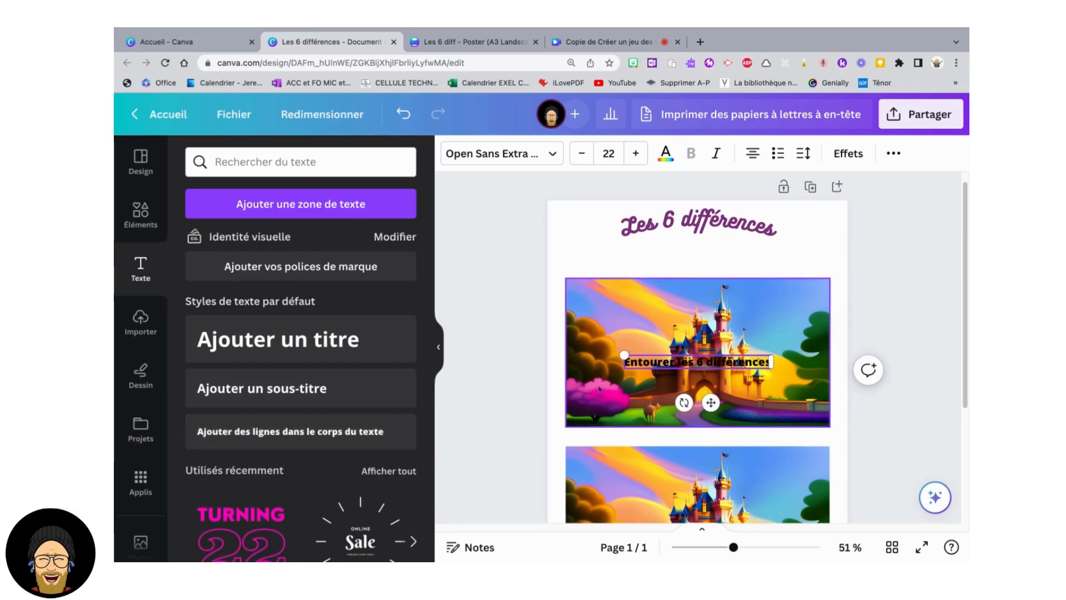
{"action": "left_click_drag", "start_coordinate": [711, 402], "coordinate": [704, 299]}
{"action": "left_click_drag", "start_coordinate": [691, 256], "coordinate": [691, 256]}
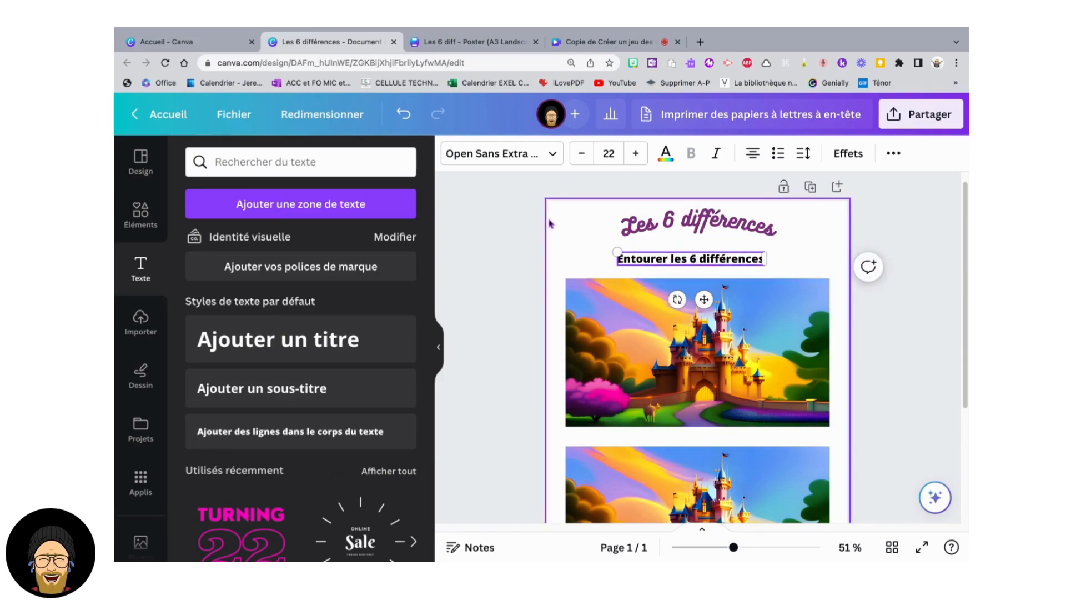
- Set the instruction line's font to Bukhari Script and its size to 28
{"action": "left_click", "coordinate": [555, 156]}
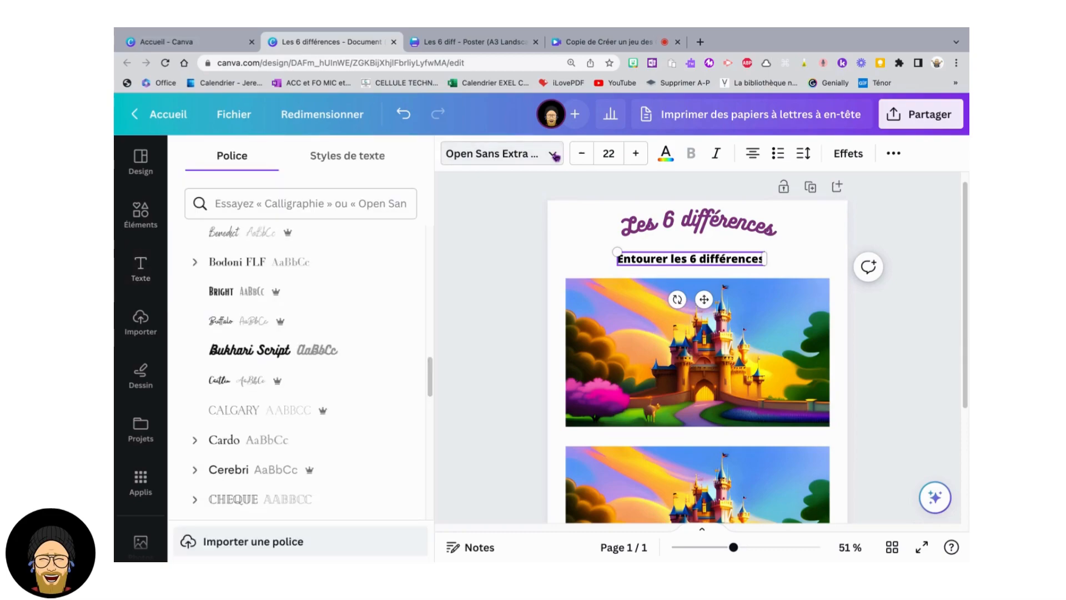
{"action": "scroll", "coordinate": [362, 310], "scroll_direction": "up", "scroll_amount": 3}
{"action": "scroll", "coordinate": [362, 310], "scroll_direction": "up", "scroll_amount": 15}
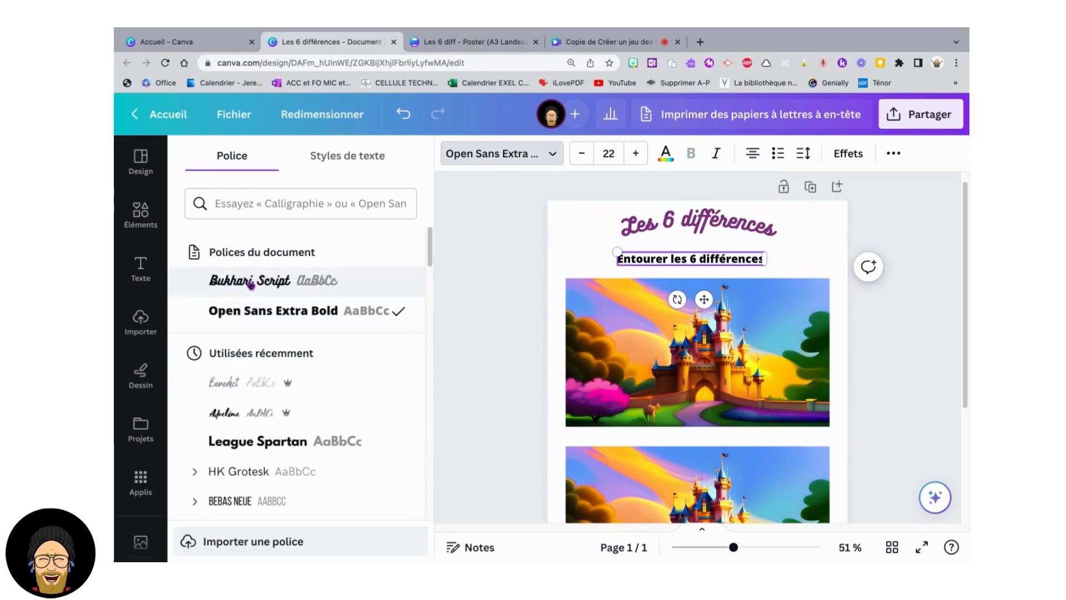
{"action": "left_click", "coordinate": [251, 284]}
{"action": "left_click", "coordinate": [636, 154]}
{"action": "left_click", "coordinate": [636, 153]}
{"action": "left_click", "coordinate": [635, 153]}
{"action": "left_click", "coordinate": [636, 153]}
{"action": "left_click", "coordinate": [636, 153]}
{"action": "left_click", "coordinate": [635, 153]}
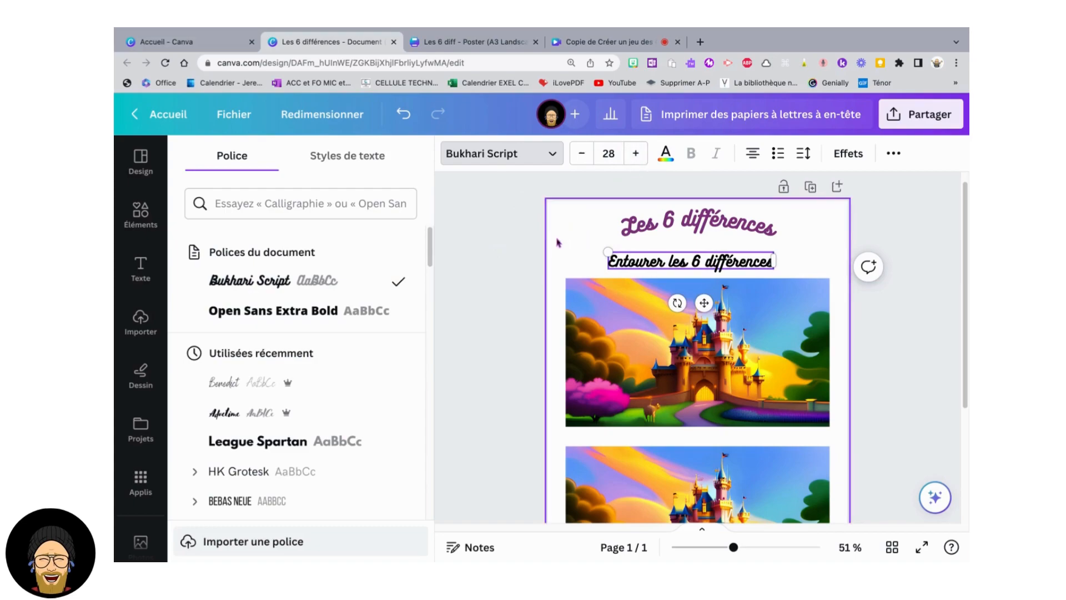
{"action": "scroll", "coordinate": [389, 383], "scroll_direction": "down", "scroll_amount": 2}
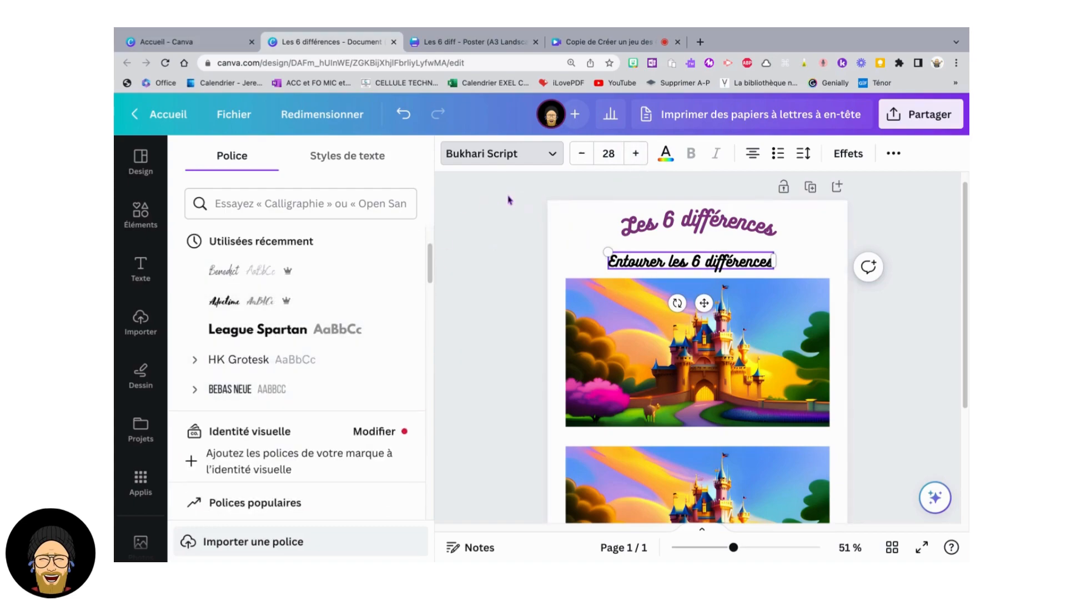
- Colour the instruction line with the castle photo's purple and centre it beneath the title
{"action": "left_click", "coordinate": [660, 161]}
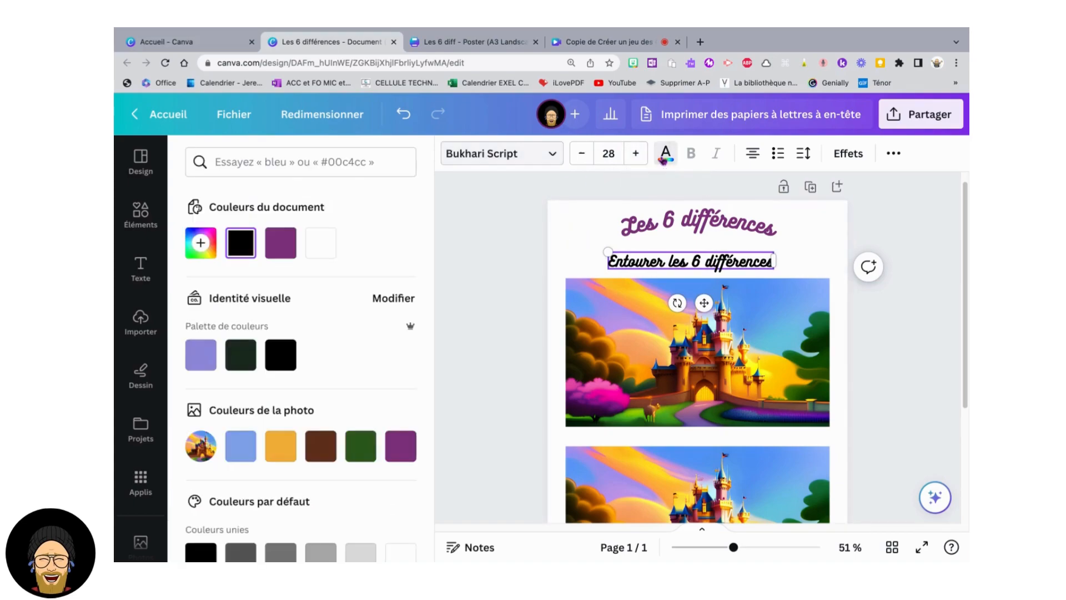
{"action": "left_click", "coordinate": [401, 446]}
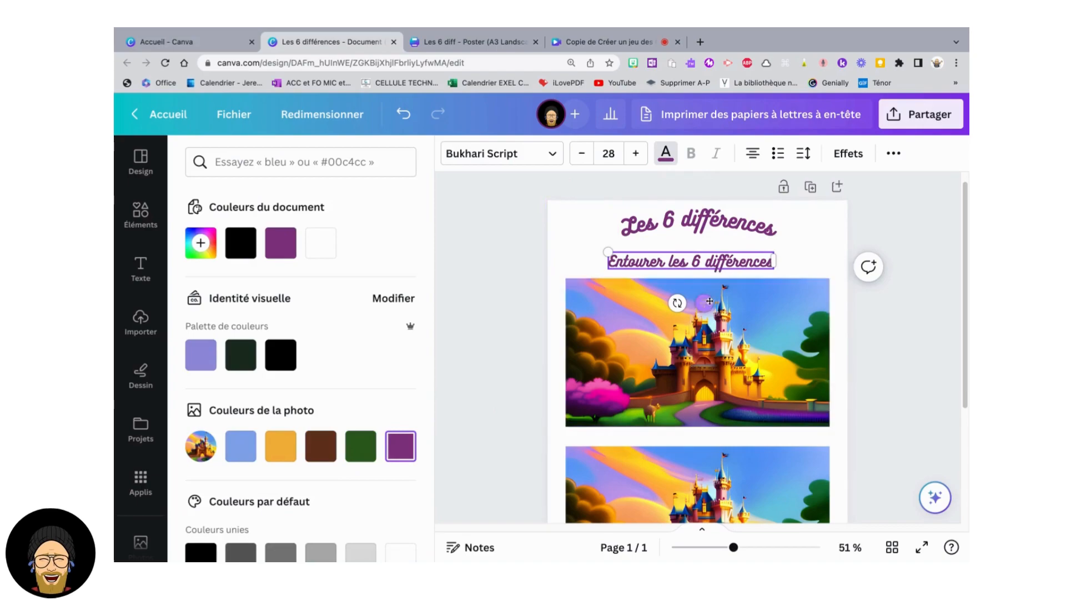
{"action": "left_click_drag", "start_coordinate": [706, 303], "coordinate": [706, 303]}
{"action": "left_click", "coordinate": [822, 244]}
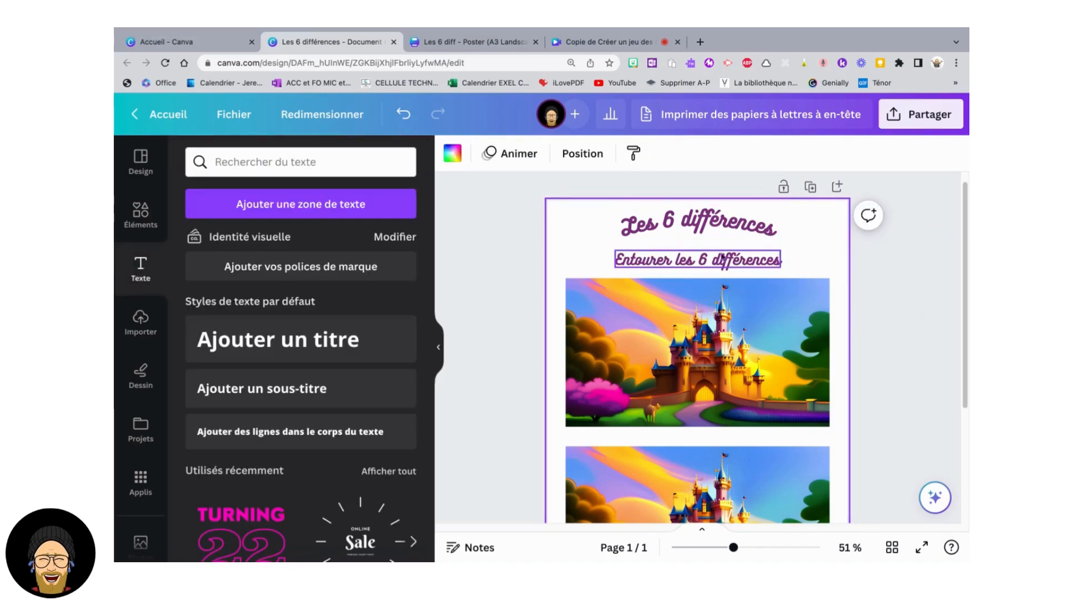
- Enlarge the curved title's font until the title is slightly wider than the instruction line below it
{"action": "left_click", "coordinate": [721, 228]}
{"action": "left_click", "coordinate": [642, 157]}
{"action": "left_click", "coordinate": [642, 157]}
{"action": "left_click", "coordinate": [642, 158]}
{"action": "left_click", "coordinate": [642, 157]}
{"action": "left_click", "coordinate": [635, 153]}
{"action": "left_click", "coordinate": [636, 153]}
{"action": "left_click", "coordinate": [635, 154]}
{"action": "left_click", "coordinate": [636, 153]}
{"action": "left_click", "coordinate": [635, 154]}
{"action": "left_click", "coordinate": [635, 153]}
{"action": "left_click", "coordinate": [900, 294]}
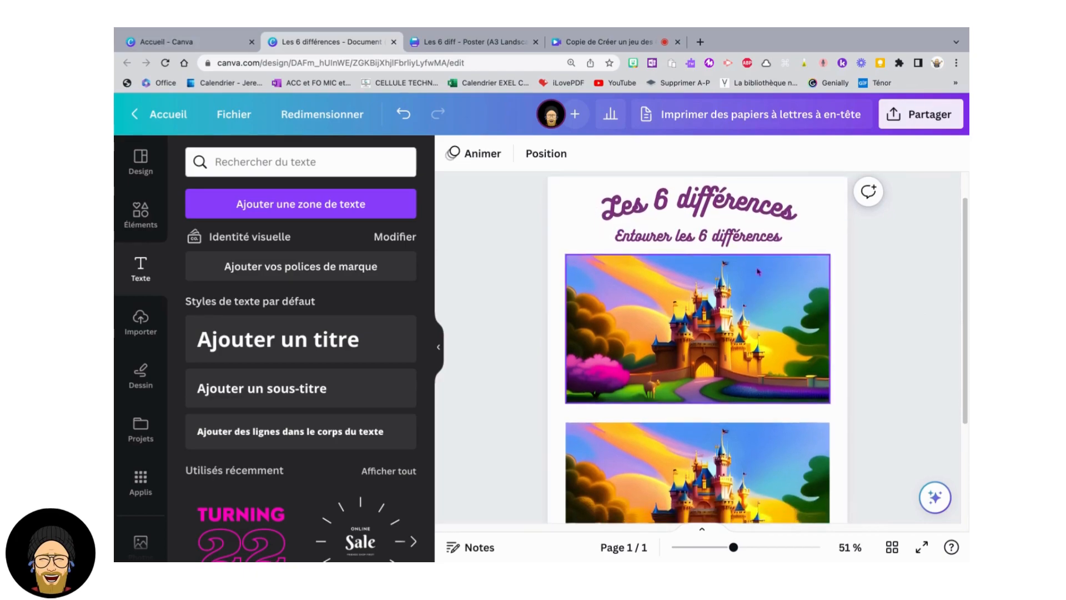
- Open the lower castle image for photo editing with the Magic Eraser (Gomme magique)
{"action": "scroll", "coordinate": [758, 272], "scroll_direction": "down", "scroll_amount": 3}
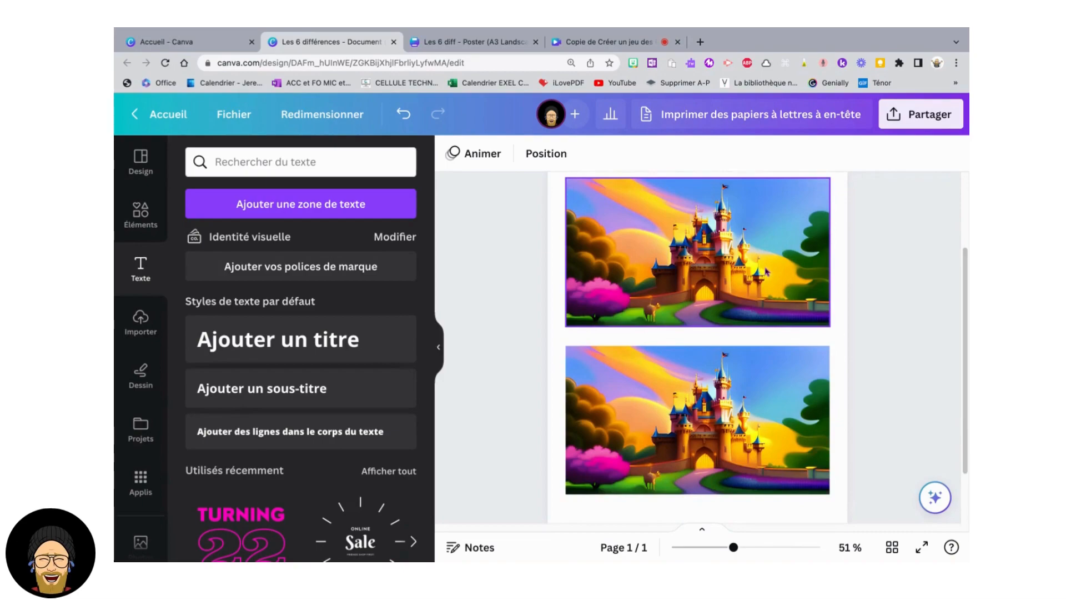
{"action": "scroll", "coordinate": [766, 273], "scroll_direction": "up", "scroll_amount": 3}
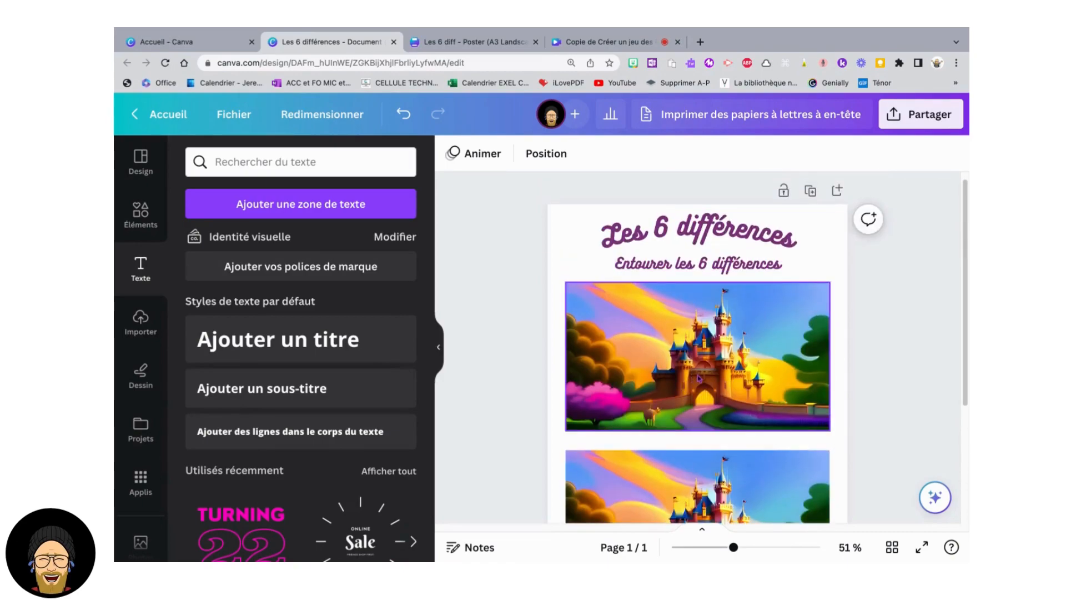
{"action": "scroll", "coordinate": [698, 378], "scroll_direction": "down", "scroll_amount": 5}
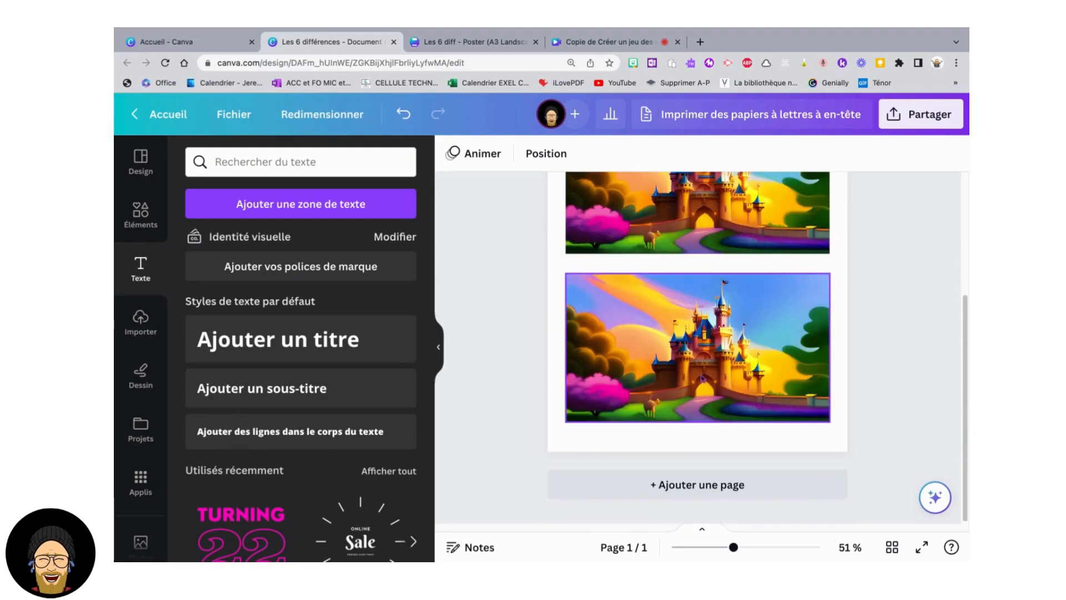
{"action": "scroll", "coordinate": [706, 377], "scroll_direction": "up", "scroll_amount": 5}
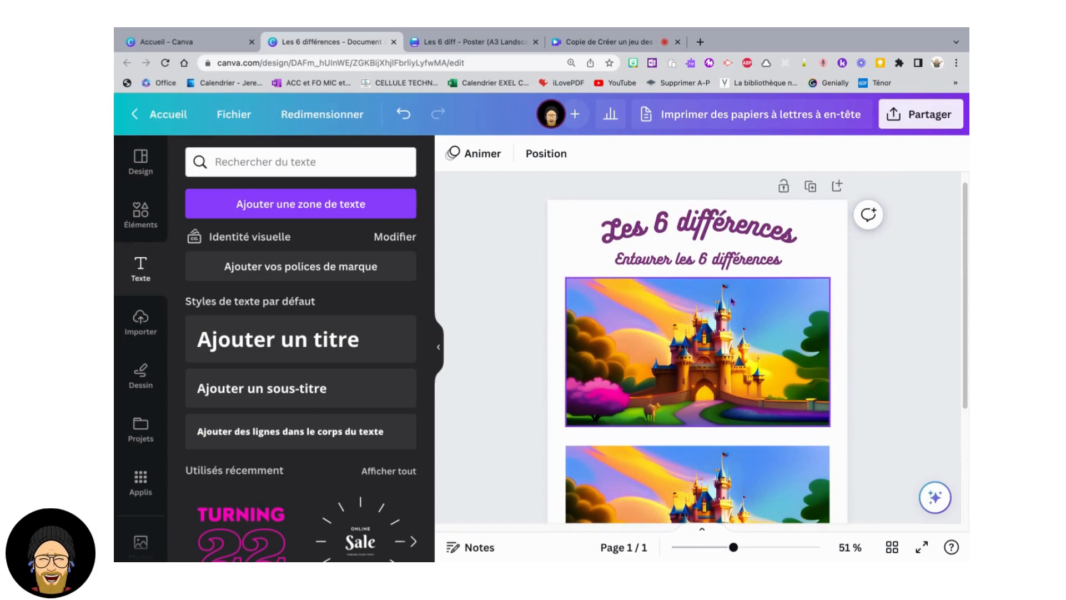
{"action": "scroll", "coordinate": [695, 364], "scroll_direction": "down", "scroll_amount": 5}
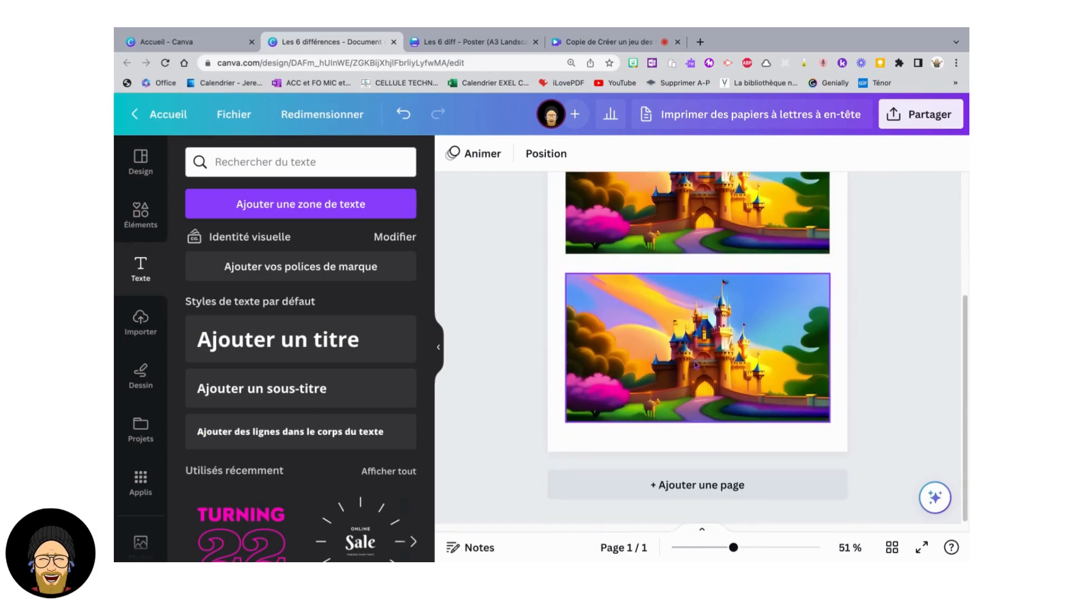
{"action": "left_click", "coordinate": [704, 328]}
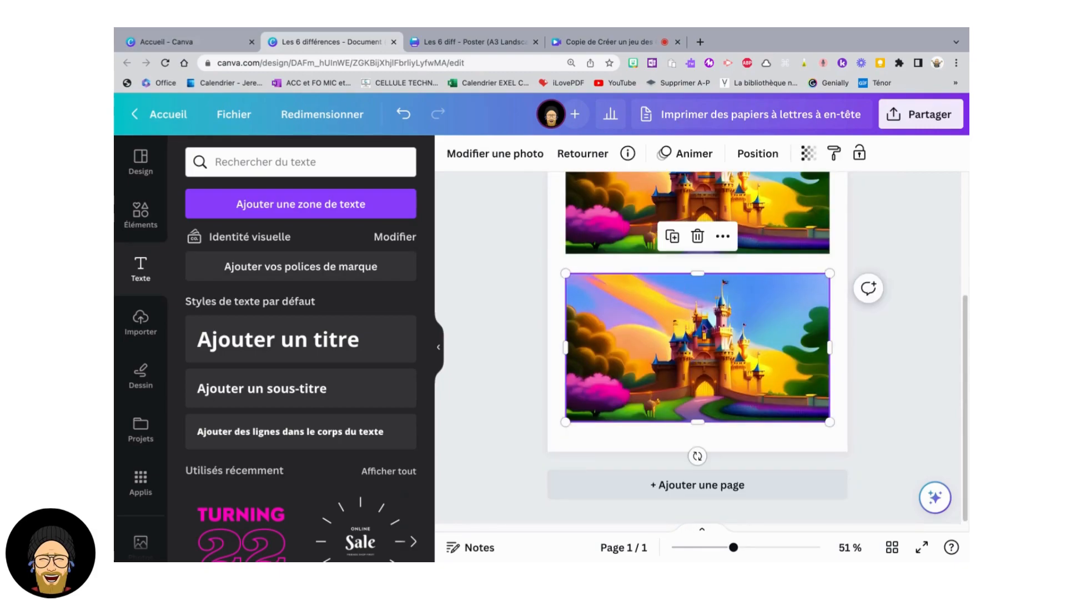
{"action": "left_click", "coordinate": [513, 156]}
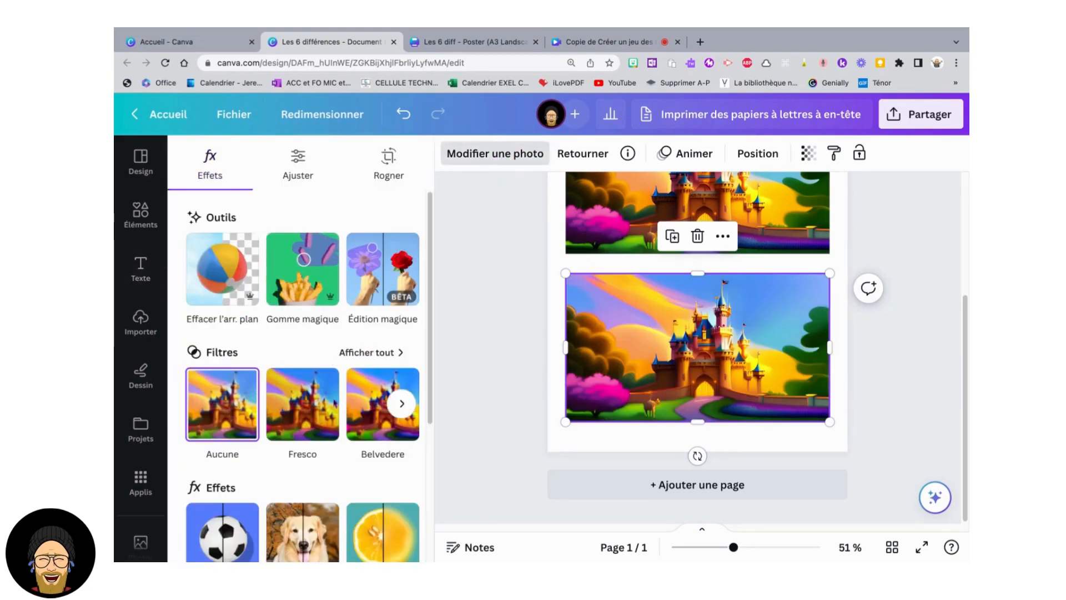
{"action": "scroll", "coordinate": [304, 411], "scroll_direction": "down", "scroll_amount": 1}
{"action": "scroll", "coordinate": [305, 411], "scroll_direction": "down", "scroll_amount": 4}
{"action": "scroll", "coordinate": [334, 396], "scroll_direction": "up", "scroll_amount": 4}
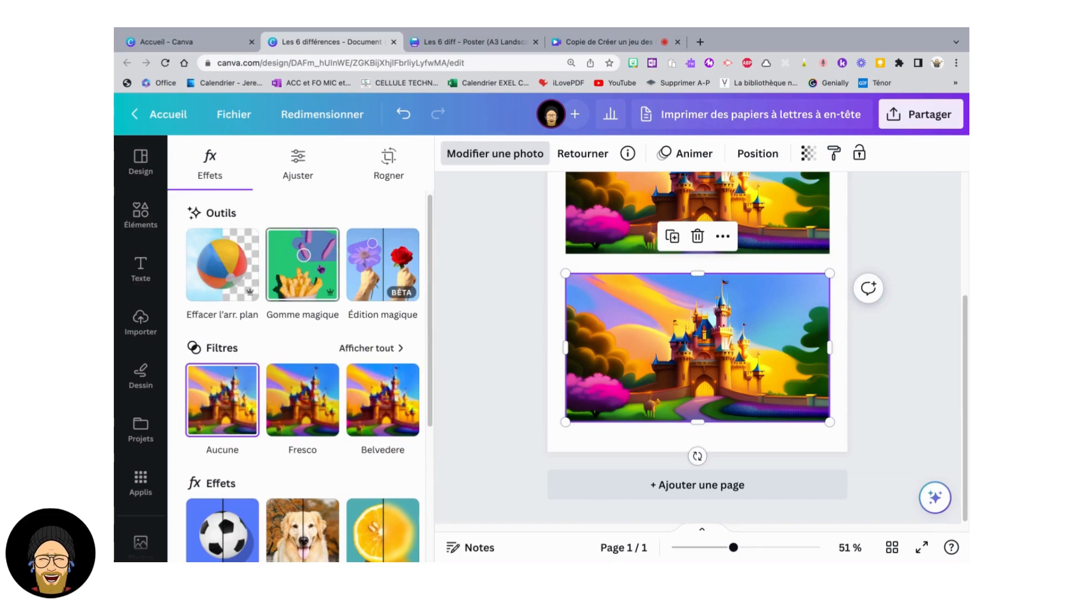
{"action": "left_click", "coordinate": [302, 263]}
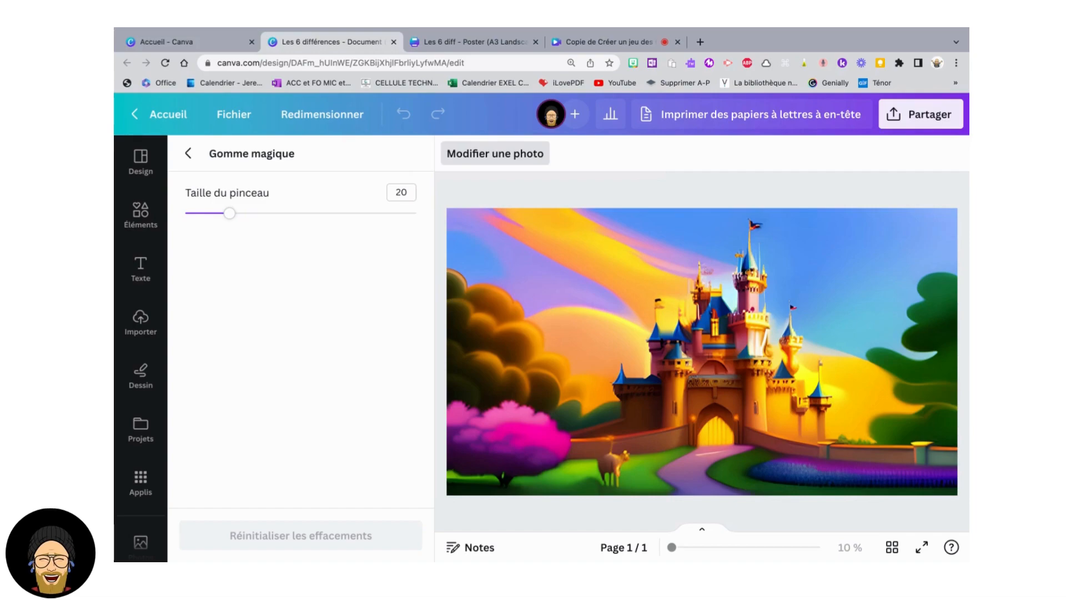
- Set the eraser brush size to 13 and erase the flag at the top of the castle's tallest tower
{"action": "left_click_drag", "start_coordinate": [230, 213], "coordinate": [213, 213]}
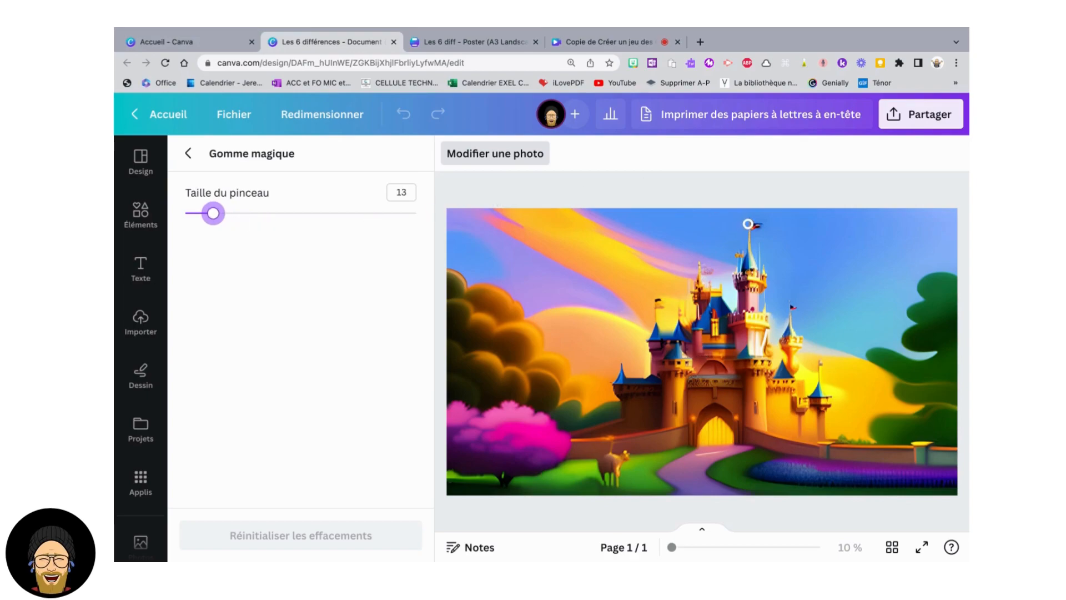
{"action": "left_click_drag", "start_coordinate": [750, 222], "coordinate": [751, 224]}
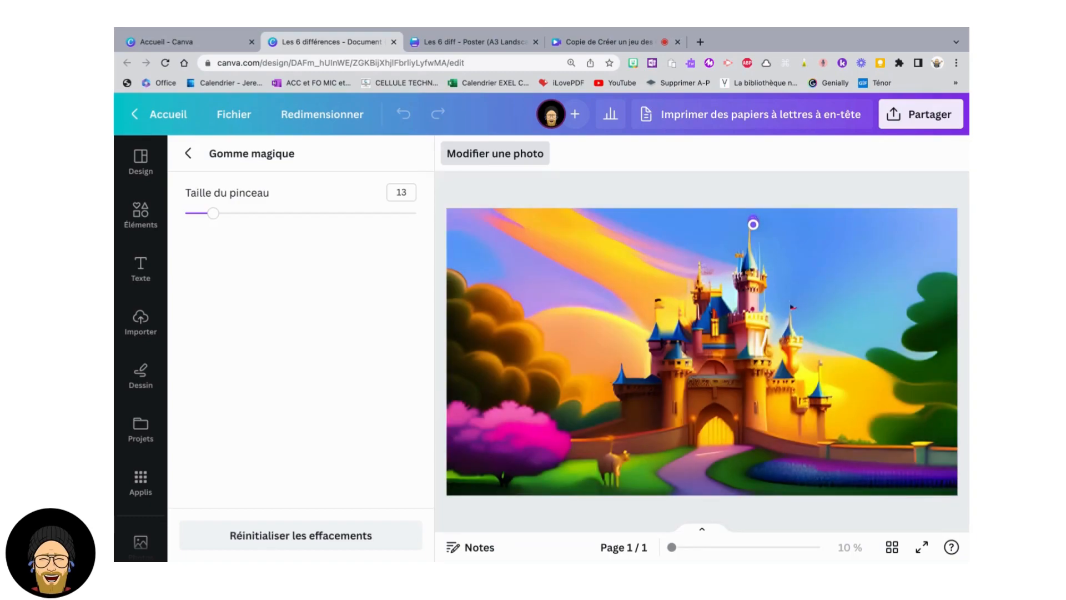
{"action": "left_click", "coordinate": [754, 222]}
- Erase the animal standing on the lawn beside the path, including the leftover traces of its legs and head
{"action": "mouse_move", "coordinate": [623, 456]}
{"action": "left_mouse_down"}
{"action": "mouse_move", "coordinate": [605, 457]}
{"action": "mouse_move", "coordinate": [601, 478]}
{"action": "mouse_move", "coordinate": [607, 469]}
{"action": "left_mouse_up"}
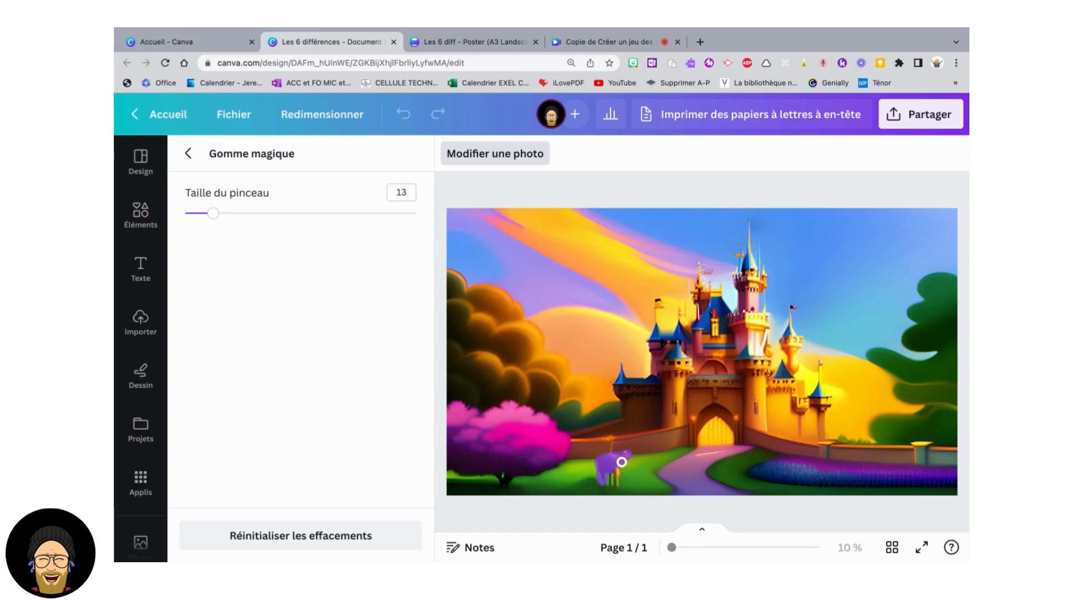
{"action": "left_click_drag", "start_coordinate": [616, 484], "coordinate": [622, 464]}
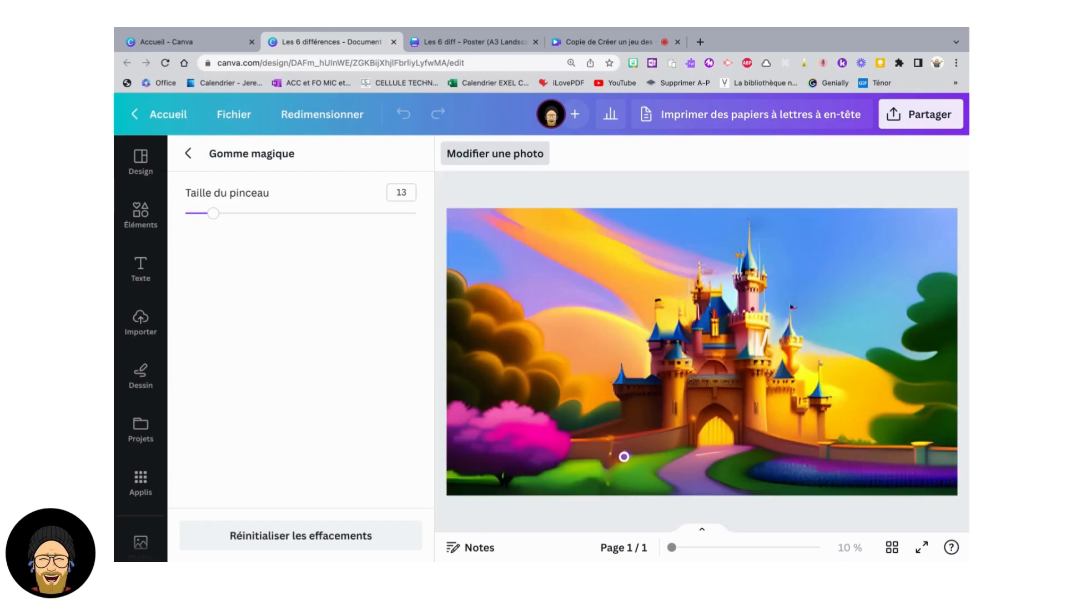
{"action": "mouse_move", "coordinate": [606, 461]}
{"action": "left_mouse_down"}
{"action": "mouse_move", "coordinate": [606, 480]}
{"action": "mouse_move", "coordinate": [613, 471]}
{"action": "left_mouse_up"}
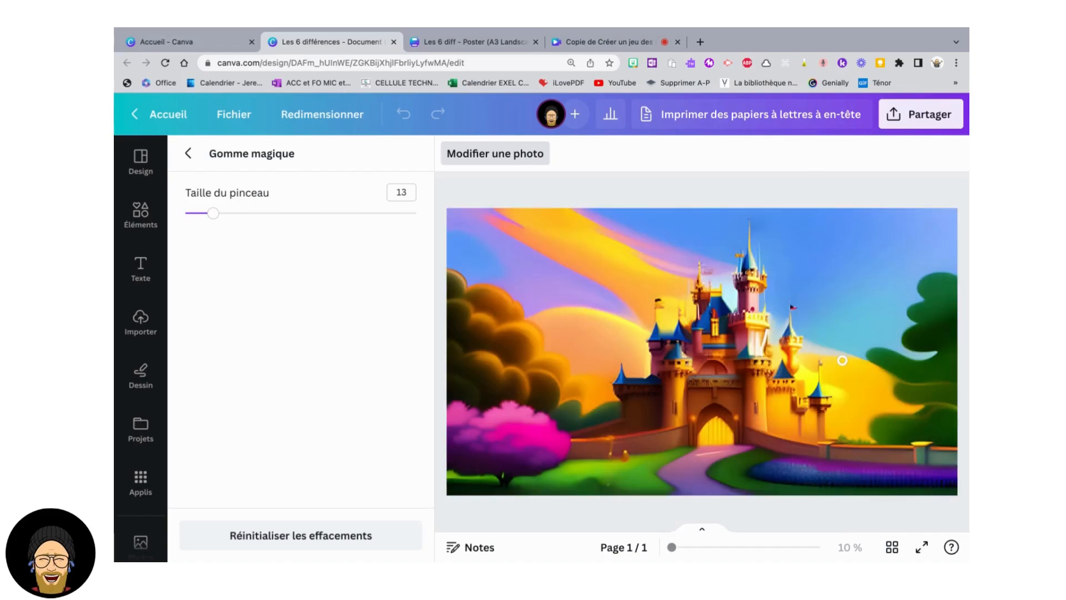
{"action": "left_click", "coordinate": [624, 457]}
- Erase the blue roof of the castle's far-right turret, retouch the leftover mark on the lawn and leave the photo editor
{"action": "left_click_drag", "start_coordinate": [820, 368], "coordinate": [815, 392]}
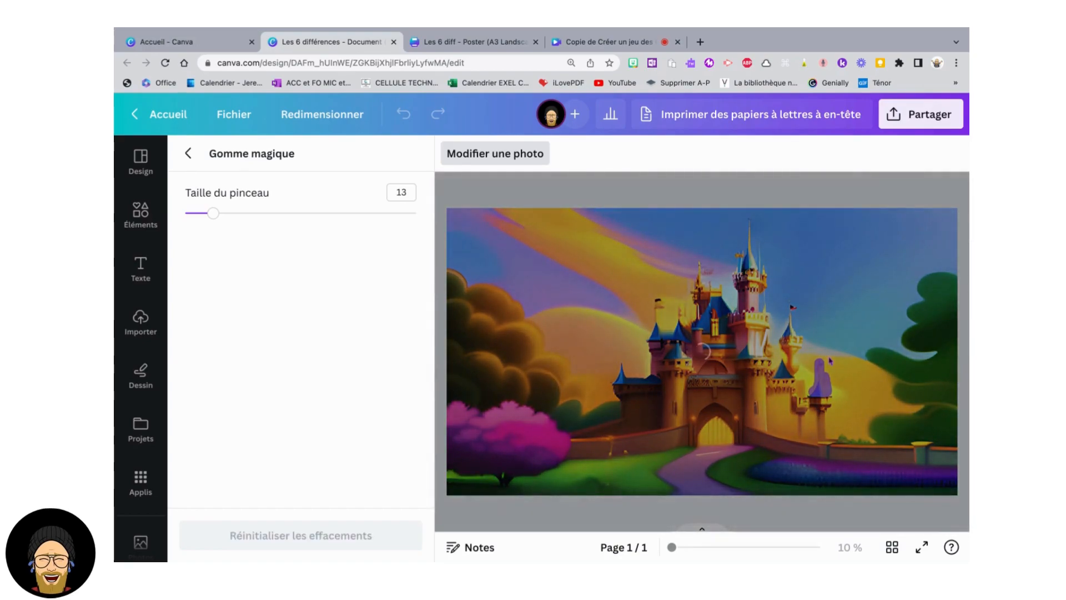
{"action": "left_click_drag", "start_coordinate": [821, 361], "coordinate": [820, 371]}
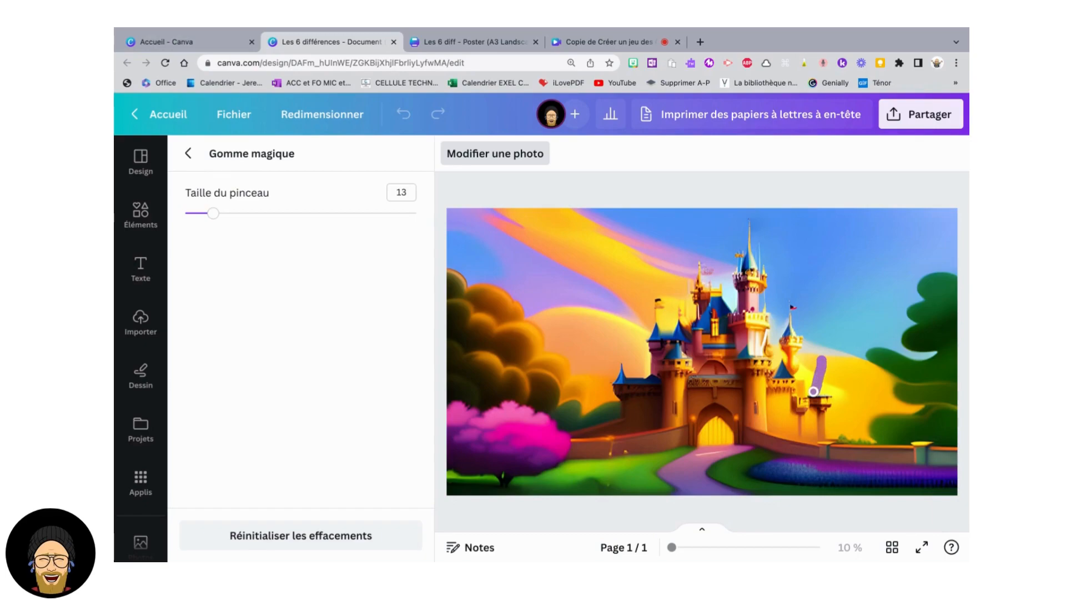
{"action": "left_click_drag", "start_coordinate": [817, 392], "coordinate": [808, 393]}
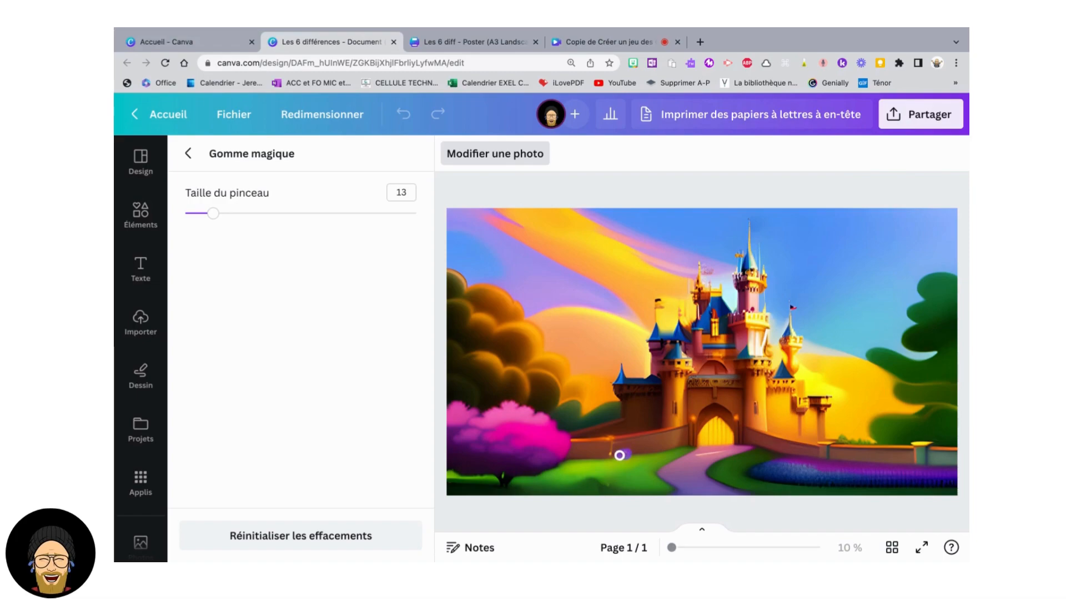
{"action": "left_click", "coordinate": [620, 455]}
{"action": "left_click", "coordinate": [513, 154]}
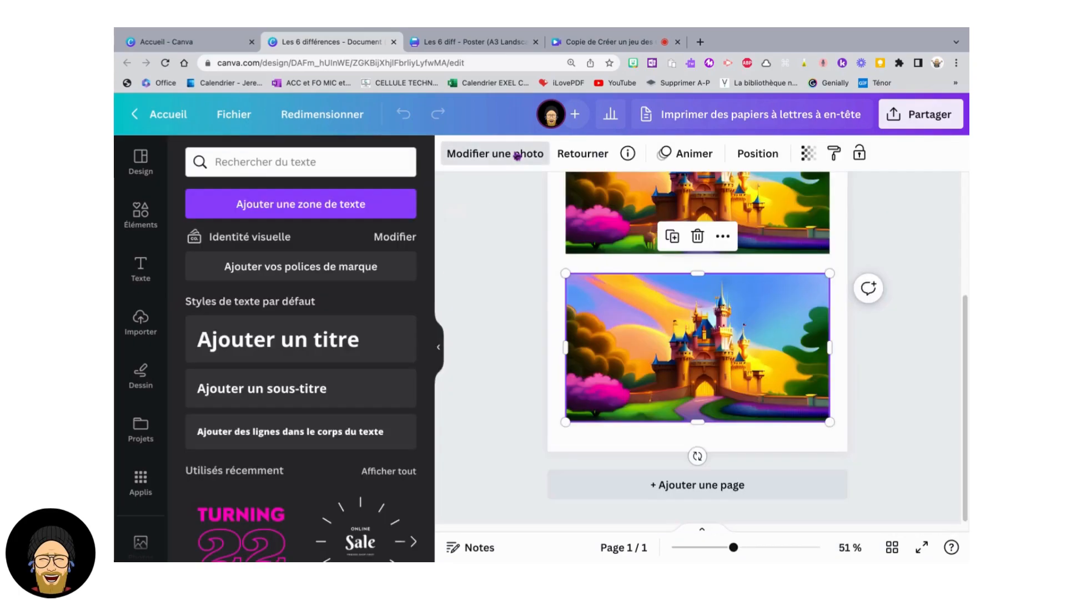
{"action": "scroll", "coordinate": [881, 425], "scroll_direction": "up", "scroll_amount": 2}
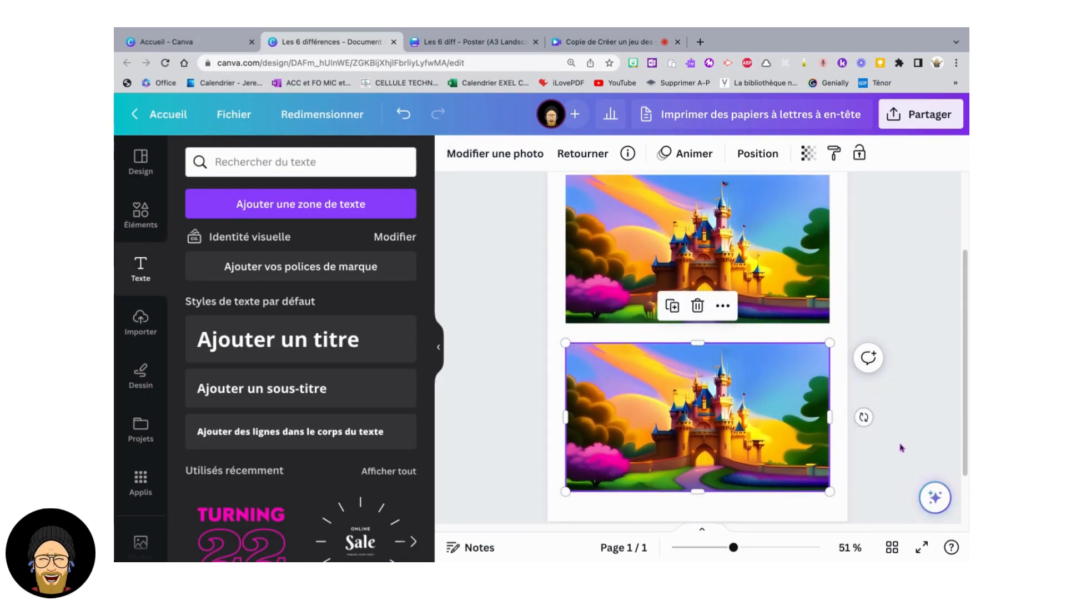
{"action": "scroll", "coordinate": [878, 444], "scroll_direction": "up", "scroll_amount": 2}
{"action": "scroll", "coordinate": [917, 442], "scroll_direction": "down", "scroll_amount": 4}
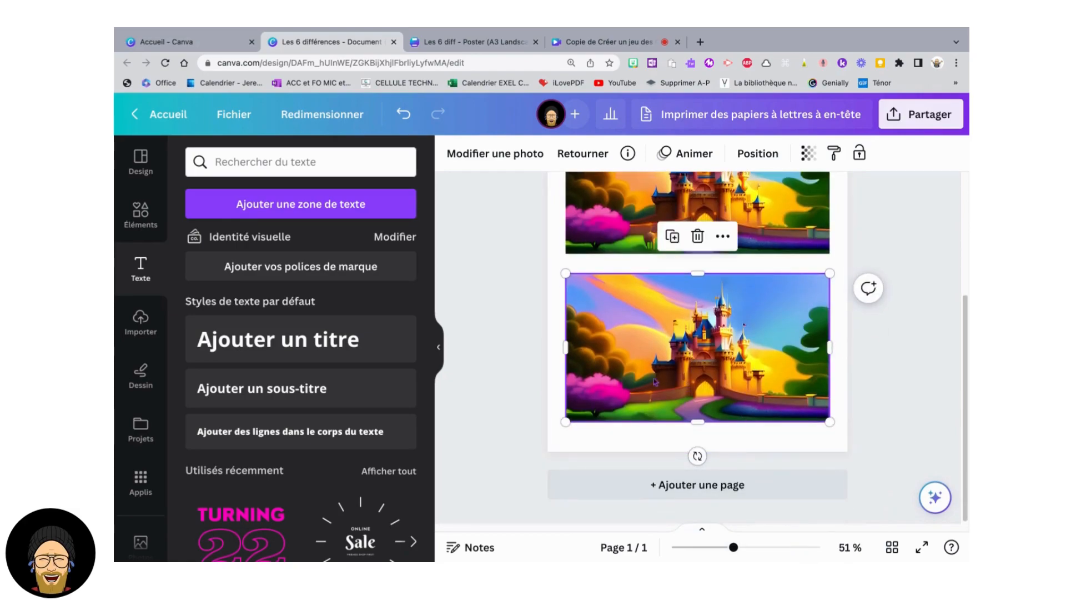
{"action": "scroll", "coordinate": [671, 416], "scroll_direction": "up", "scroll_amount": 1}
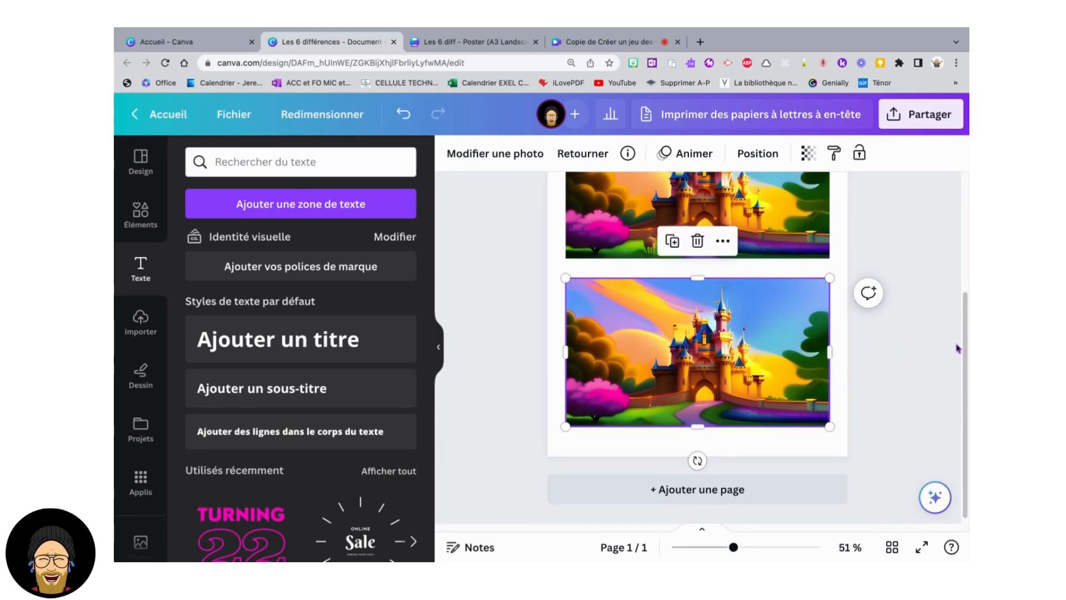
{"action": "scroll", "coordinate": [945, 319], "scroll_direction": "up", "scroll_amount": 5}
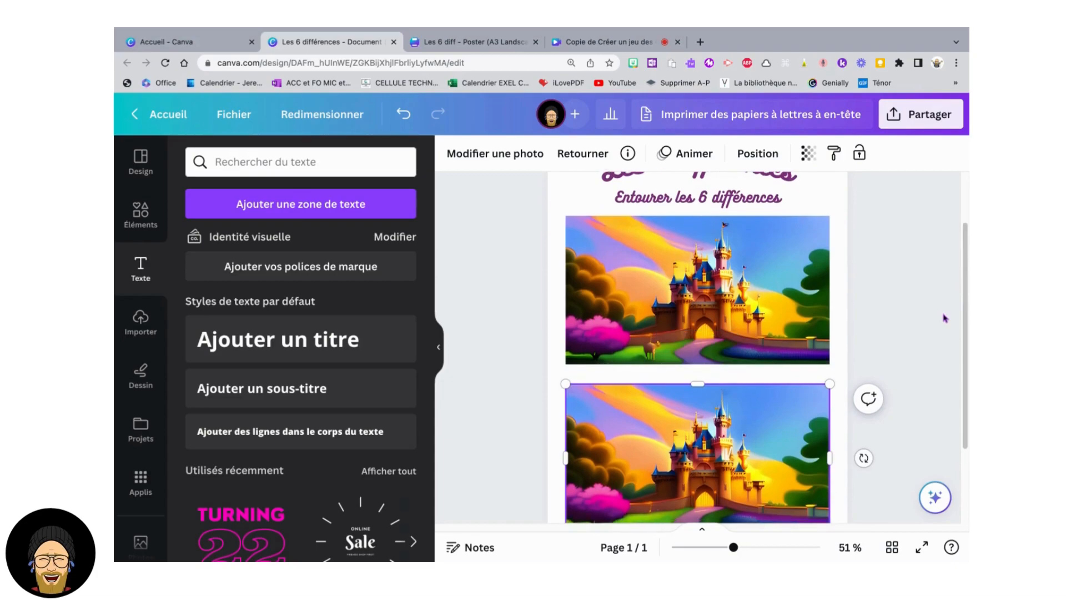
{"action": "scroll", "coordinate": [945, 318], "scroll_direction": "down", "scroll_amount": 1}
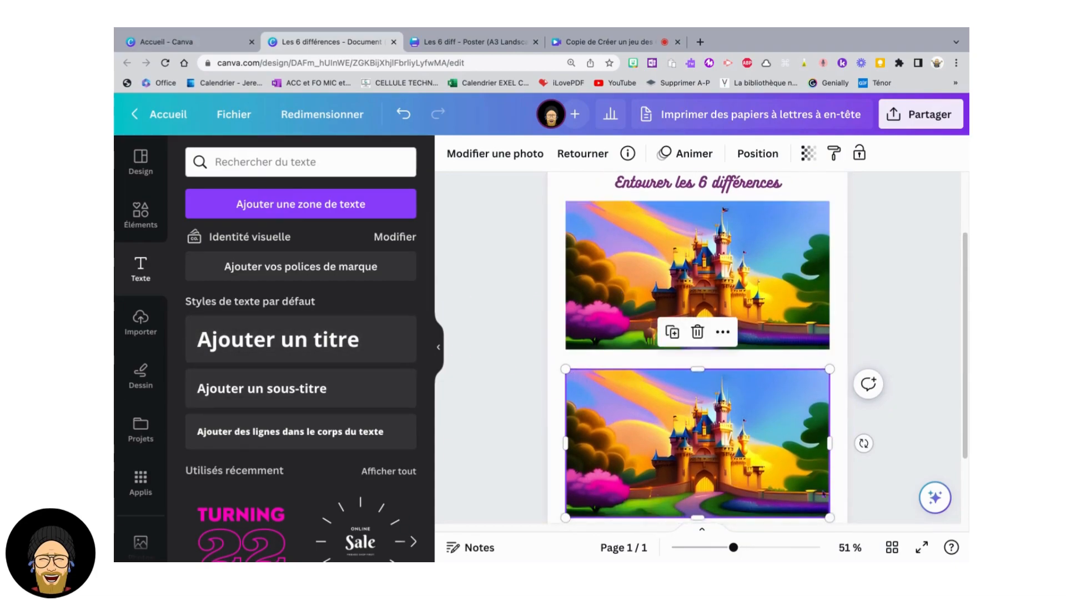
- Search the elements library for "drapeau"
{"action": "left_click_drag", "start_coordinate": [734, 547], "coordinate": [742, 549]}
{"action": "scroll", "coordinate": [757, 445], "scroll_direction": "down", "scroll_amount": 4}
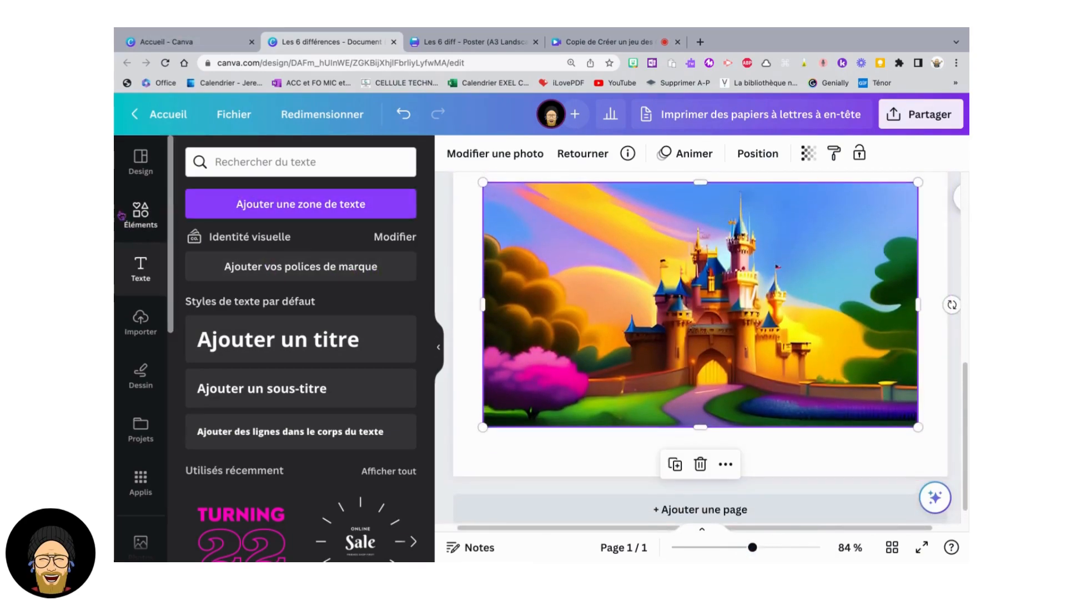
{"action": "left_click", "coordinate": [147, 213]}
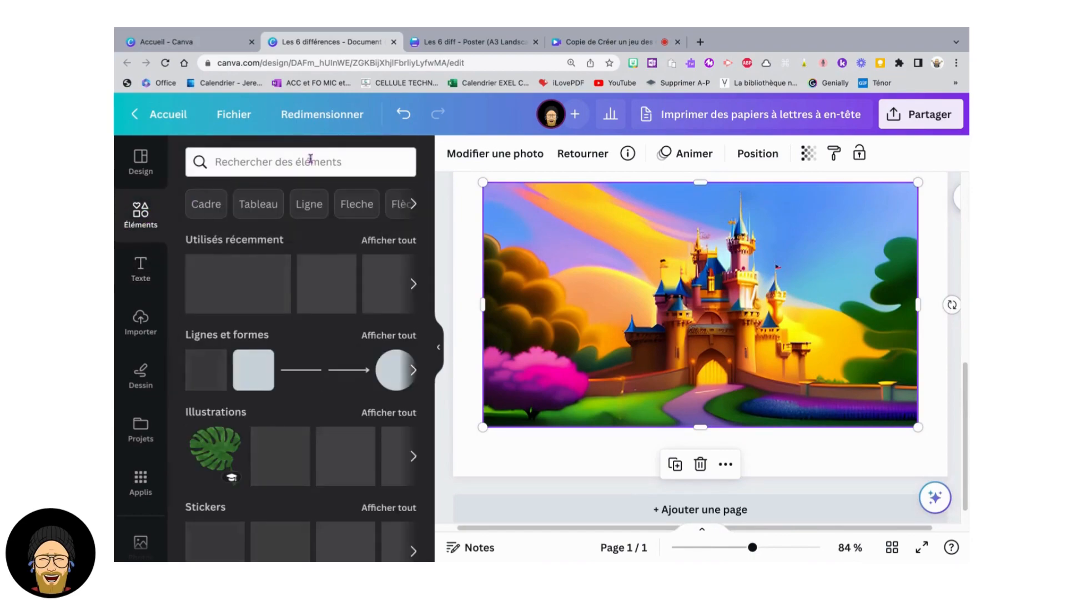
{"action": "left_click", "coordinate": [325, 150]}
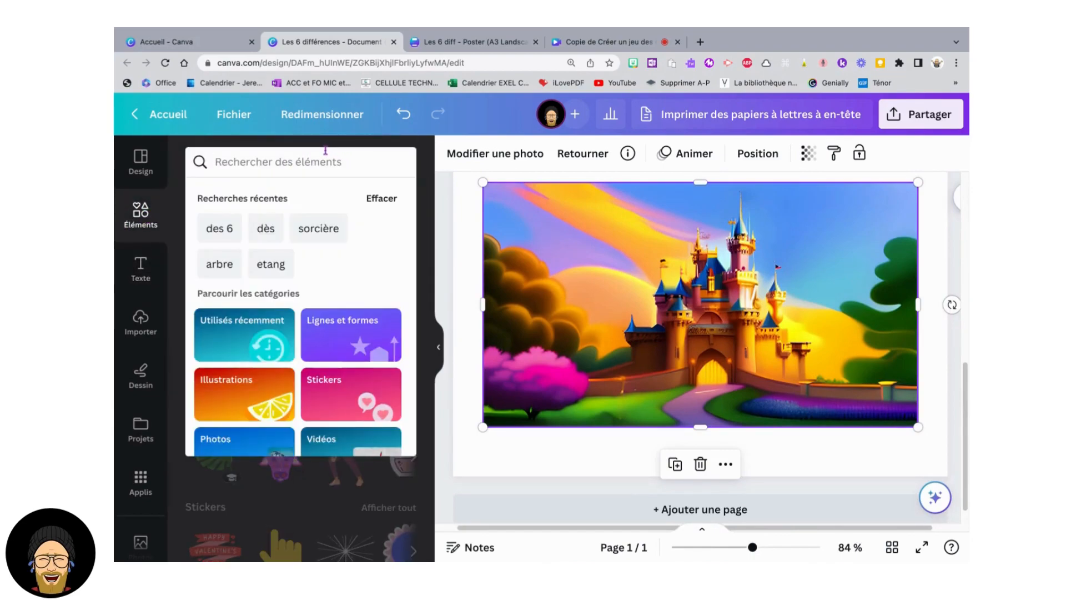
{"action": "type", "text": "b"}
{"action": "key", "text": "BackSpace"}
{"action": "type", "text": "drapeau"}
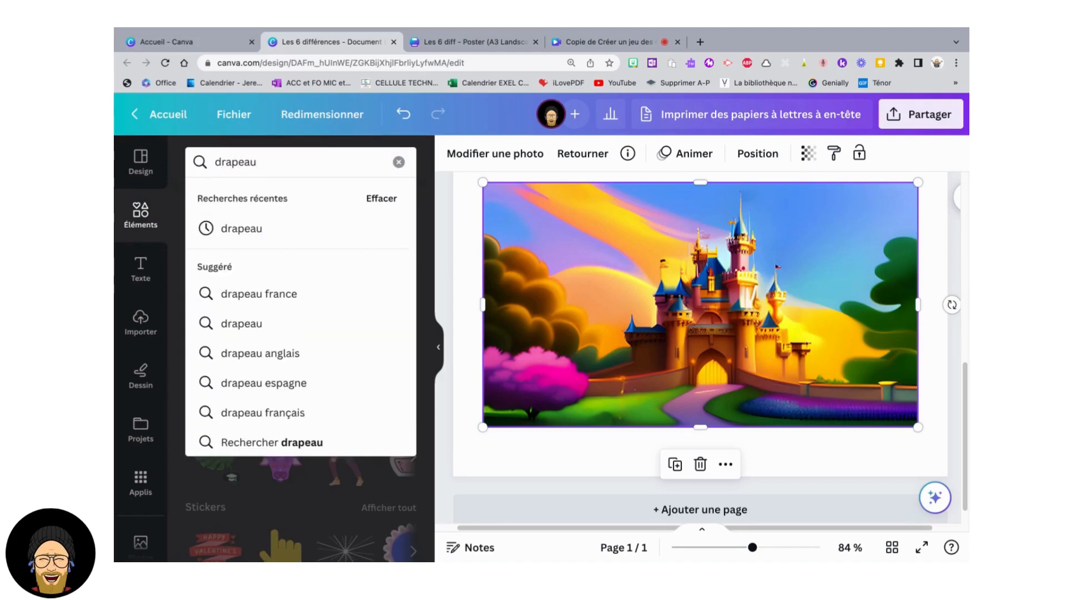
{"action": "key", "text": "Return"}
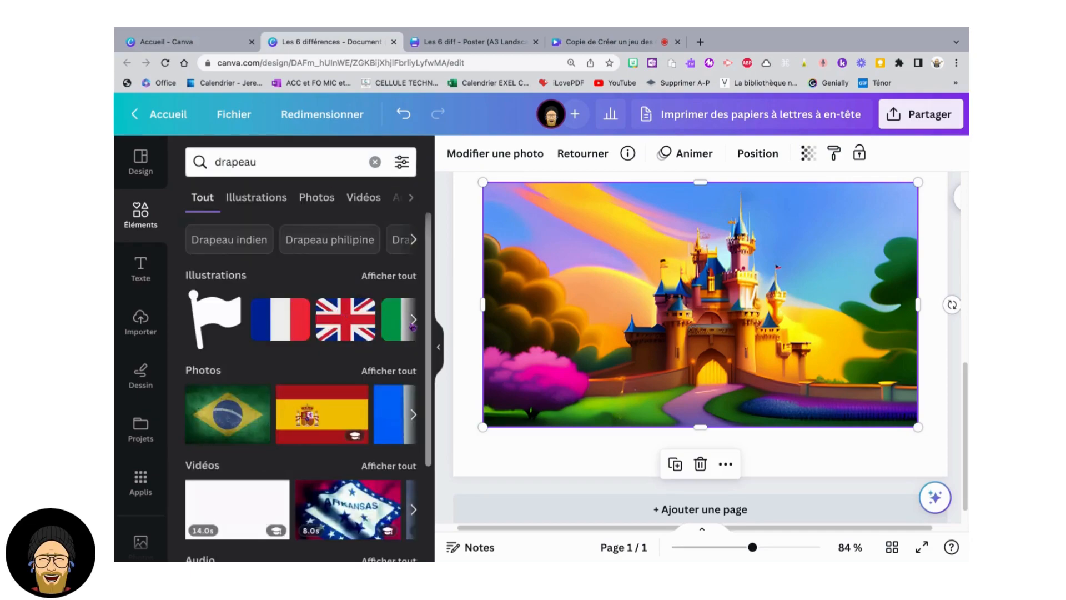
- Browse the flag illustrations and add the waving white flag with a black outline and straight pole to the page
{"action": "left_click", "coordinate": [413, 320]}
{"action": "left_click", "coordinate": [413, 320]}
{"action": "left_click", "coordinate": [414, 321]}
{"action": "left_click", "coordinate": [390, 276]}
{"action": "scroll", "coordinate": [386, 365], "scroll_direction": "down", "scroll_amount": 5}
{"action": "scroll", "coordinate": [386, 365], "scroll_direction": "up", "scroll_amount": 5}
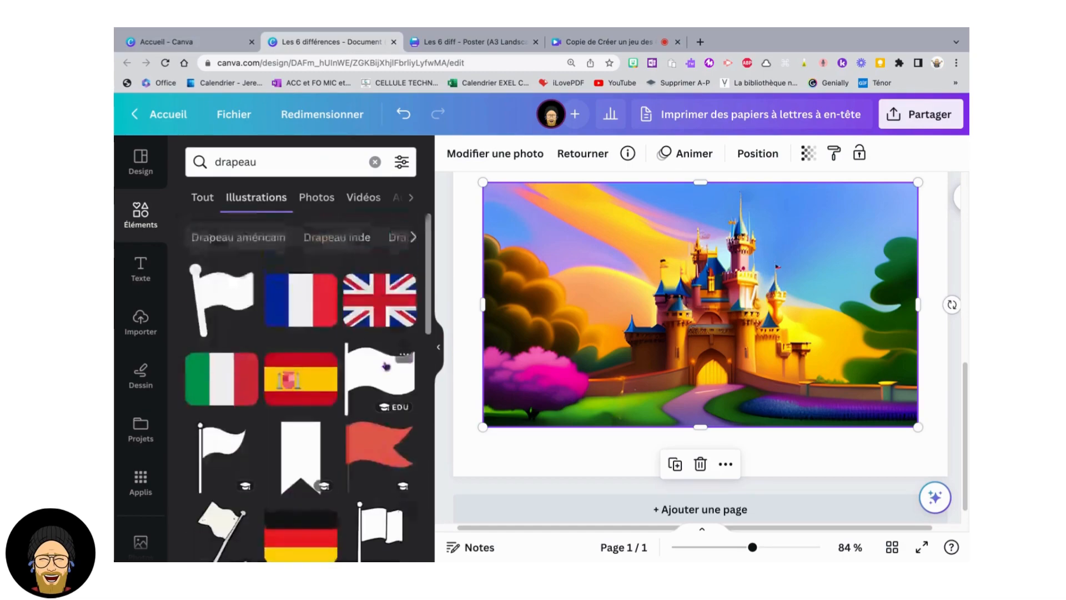
{"action": "scroll", "coordinate": [385, 369], "scroll_direction": "up", "scroll_amount": 1}
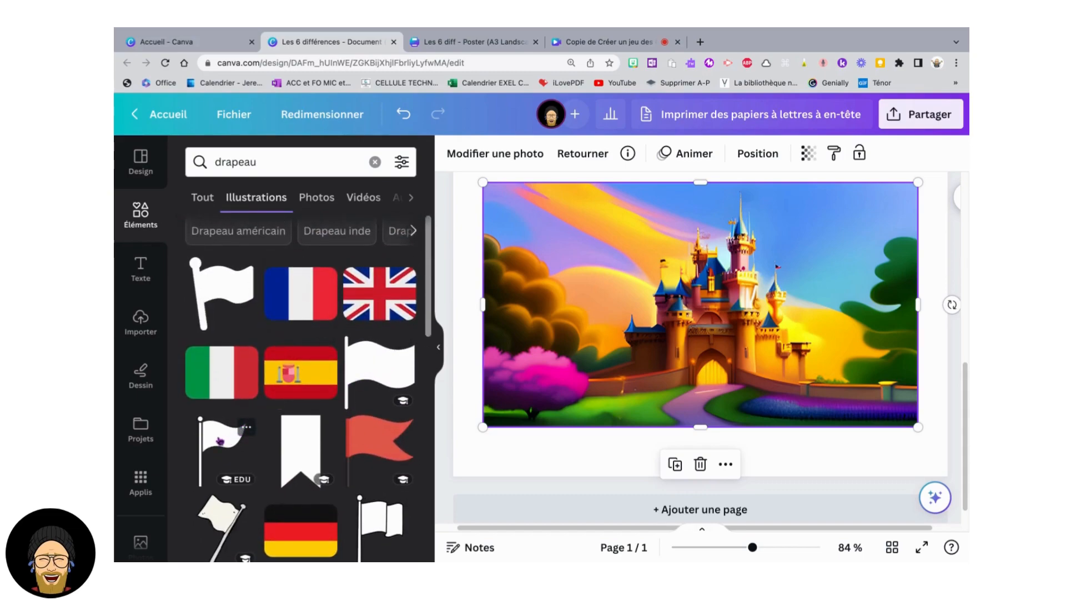
{"action": "left_click_drag", "start_coordinate": [217, 440], "coordinate": [615, 227]}
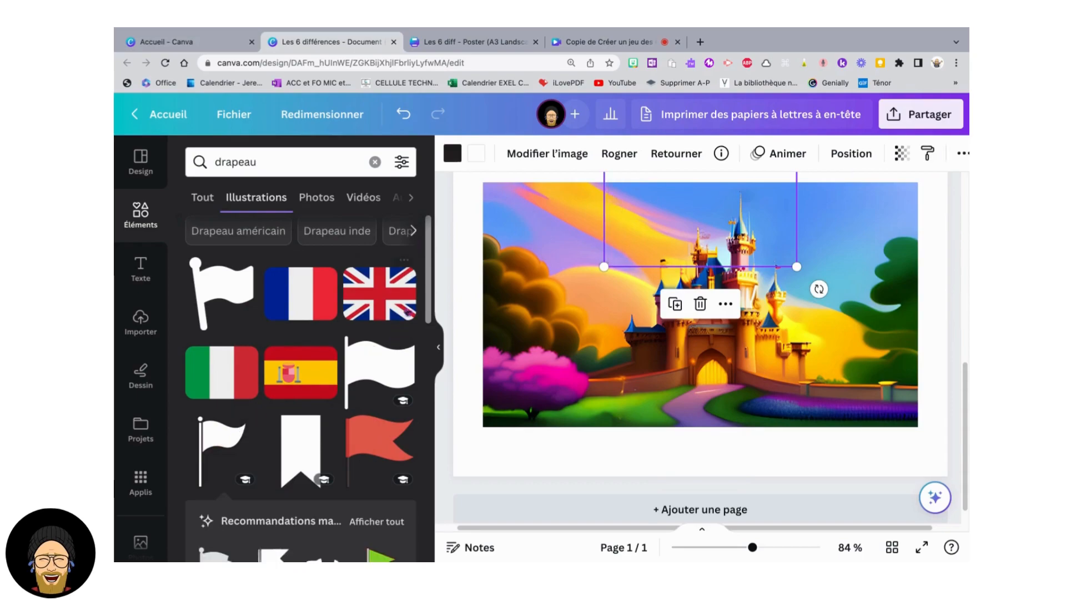
{"action": "left_click_drag", "start_coordinate": [615, 226], "coordinate": [614, 229]}
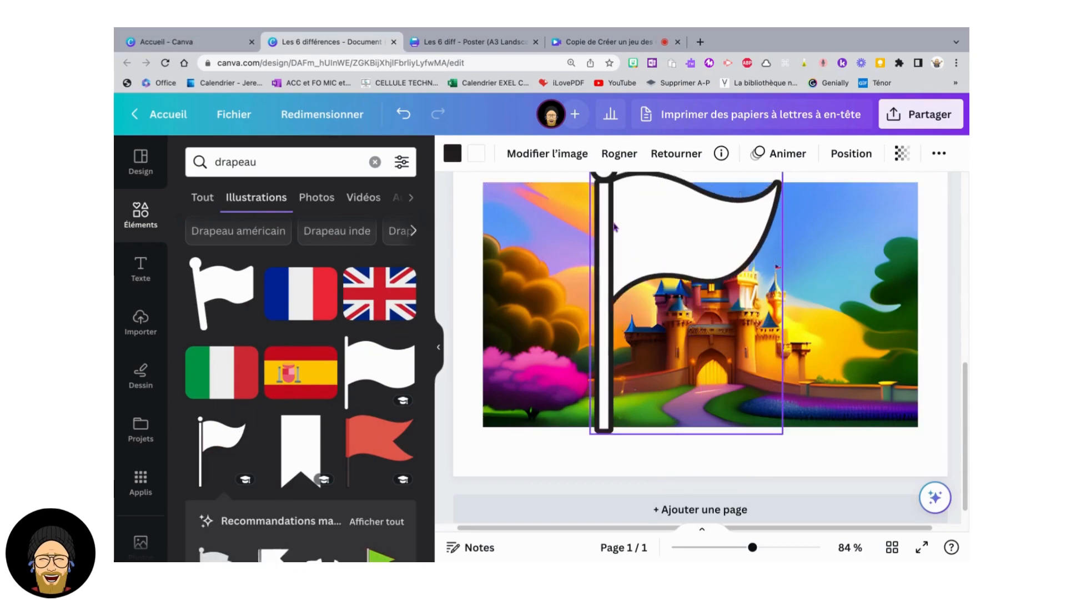
- Shrink the white flag to about 5.4 wide by 7.8 high and place it on top of the lower castle's tallest tower
{"action": "left_click_drag", "start_coordinate": [782, 447], "coordinate": [609, 198]}
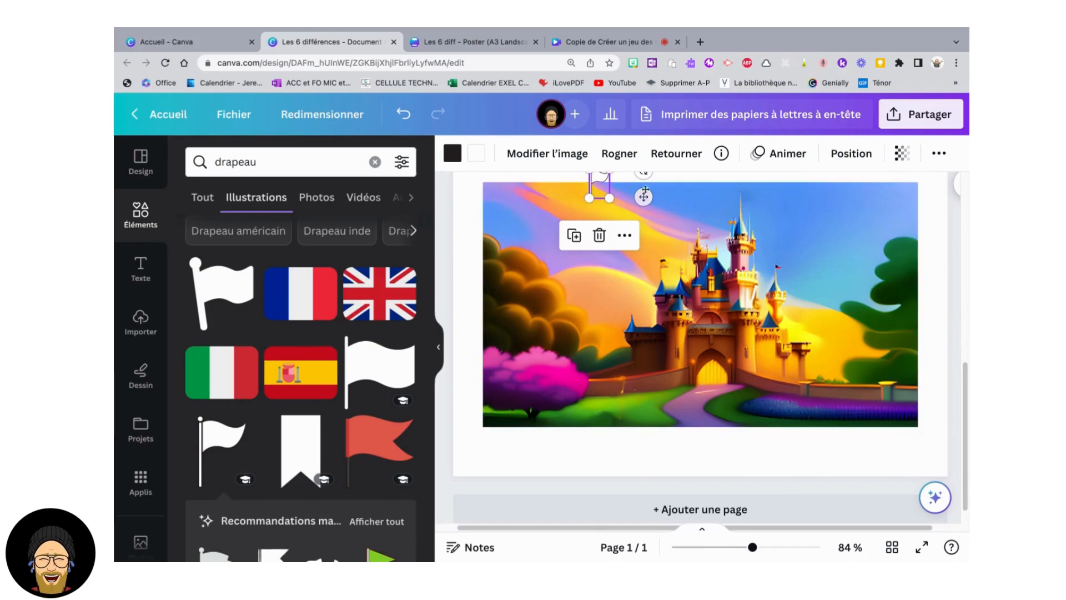
{"action": "left_click_drag", "start_coordinate": [643, 196], "coordinate": [626, 229]}
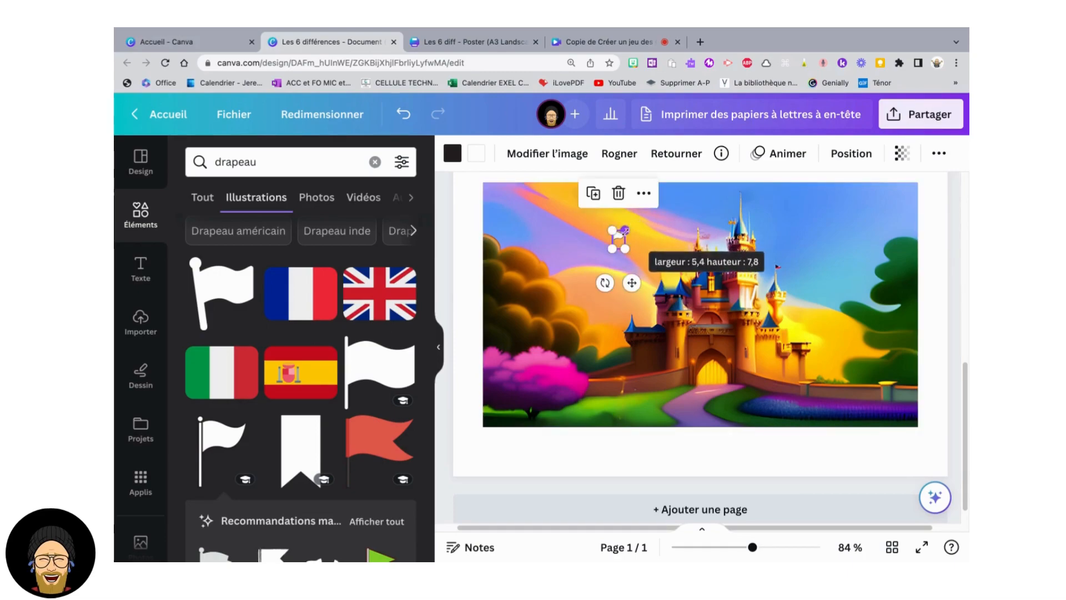
{"action": "left_click_drag", "start_coordinate": [632, 283], "coordinate": [751, 236]}
{"action": "left_click_drag", "start_coordinate": [744, 192], "coordinate": [744, 196]}
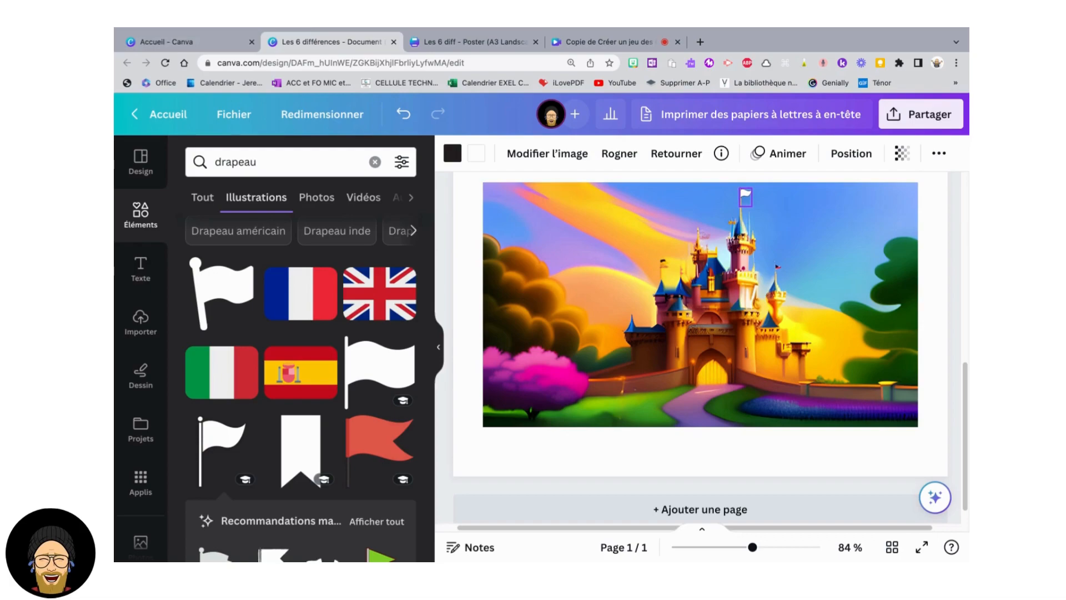
- Set the transparency of the white flag on the castle's tallest tower to 86
{"action": "left_click", "coordinate": [834, 232]}
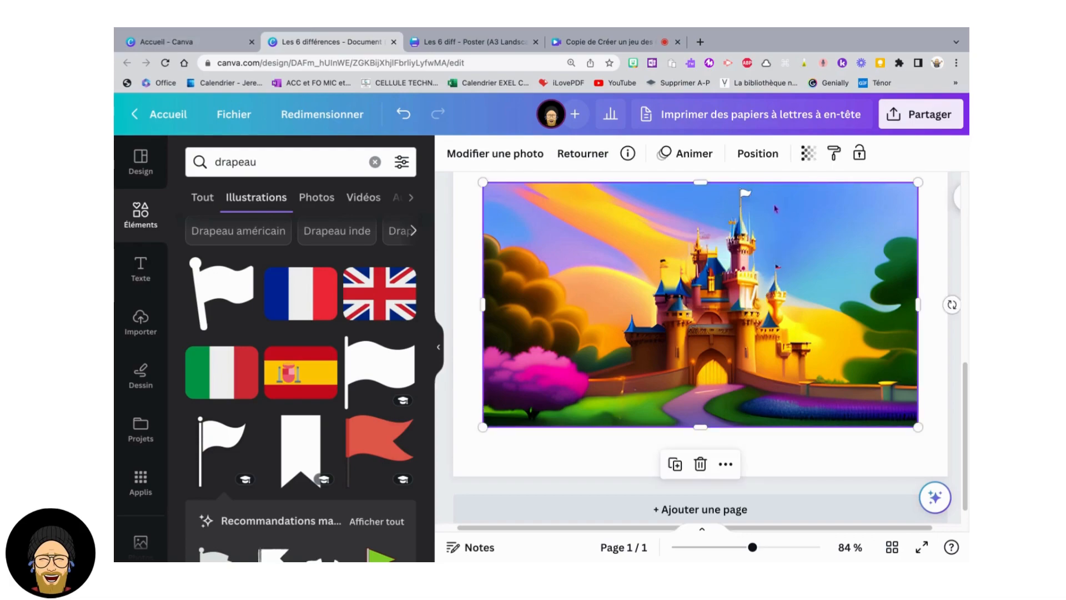
{"action": "left_click", "coordinate": [749, 199]}
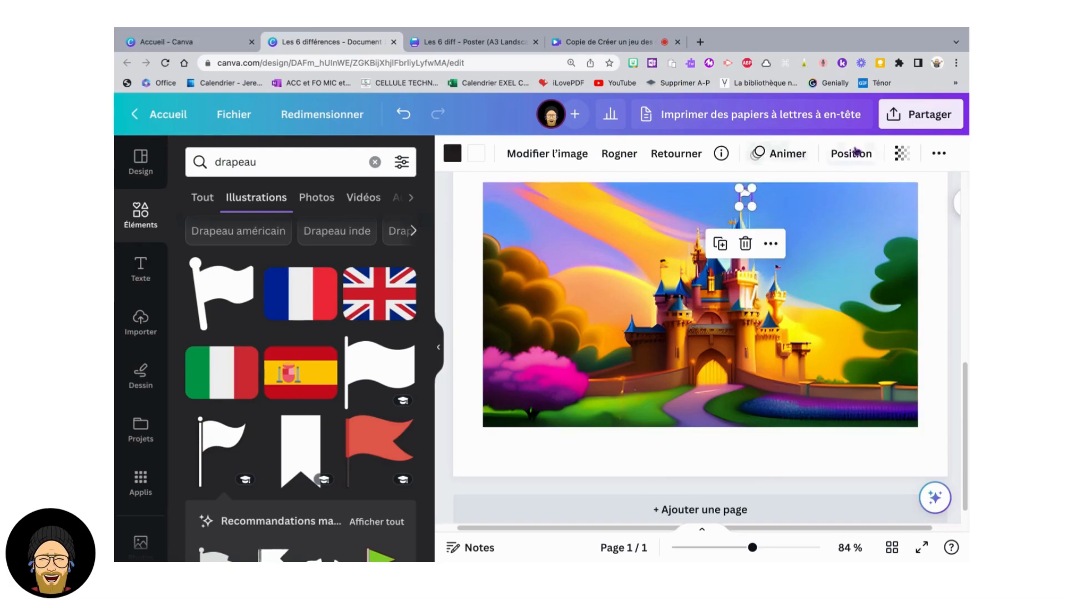
{"action": "left_click", "coordinate": [899, 153]}
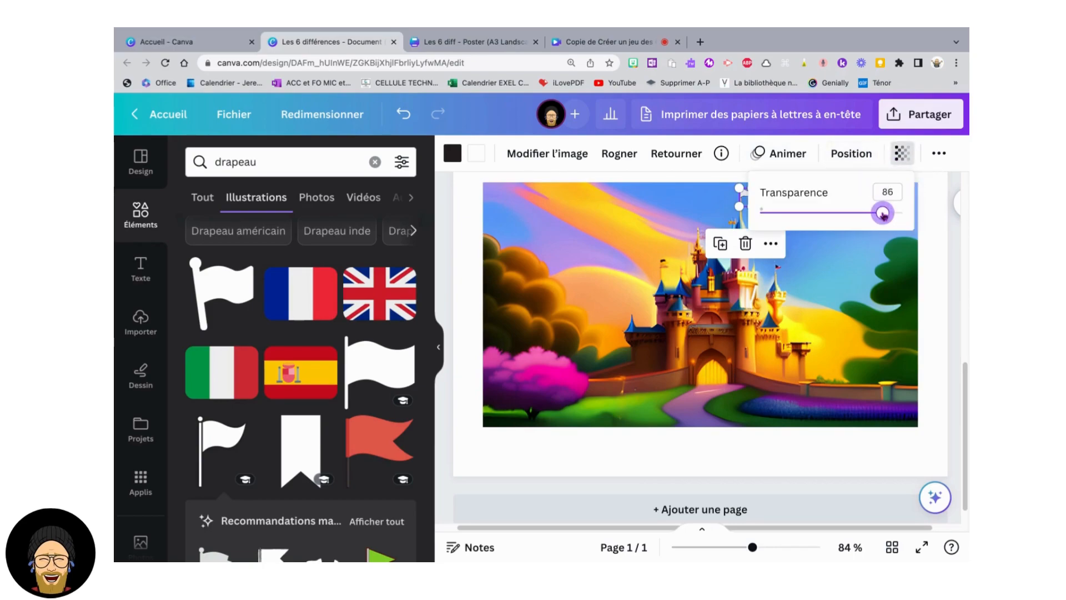
{"action": "left_click", "coordinate": [684, 215]}
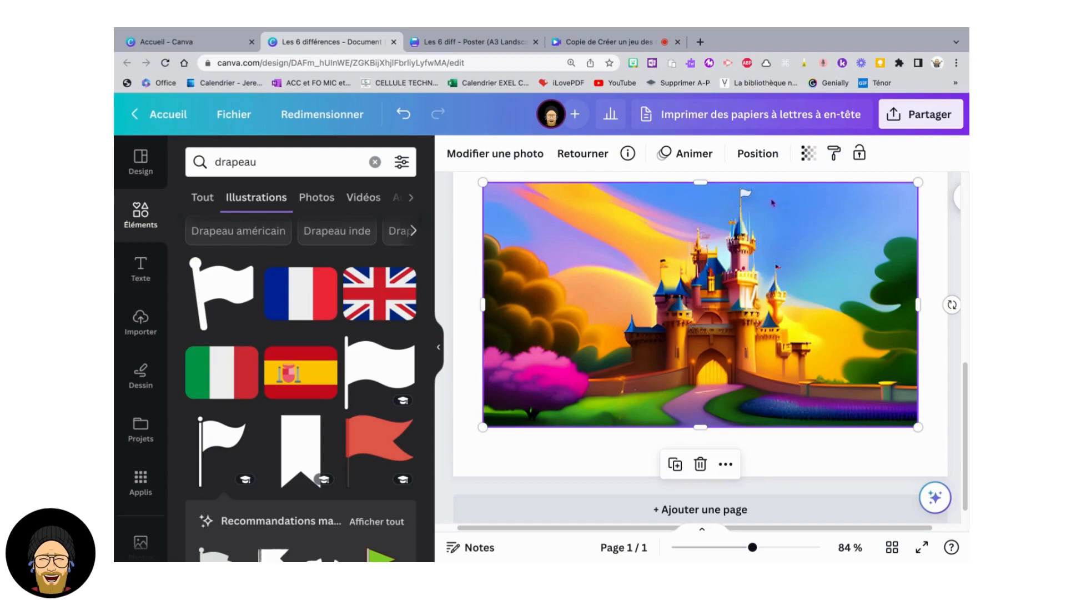
- Recolour the tower flag's white fill with the purple from the photo colours and deselect the flag
{"action": "left_click", "coordinate": [750, 204]}
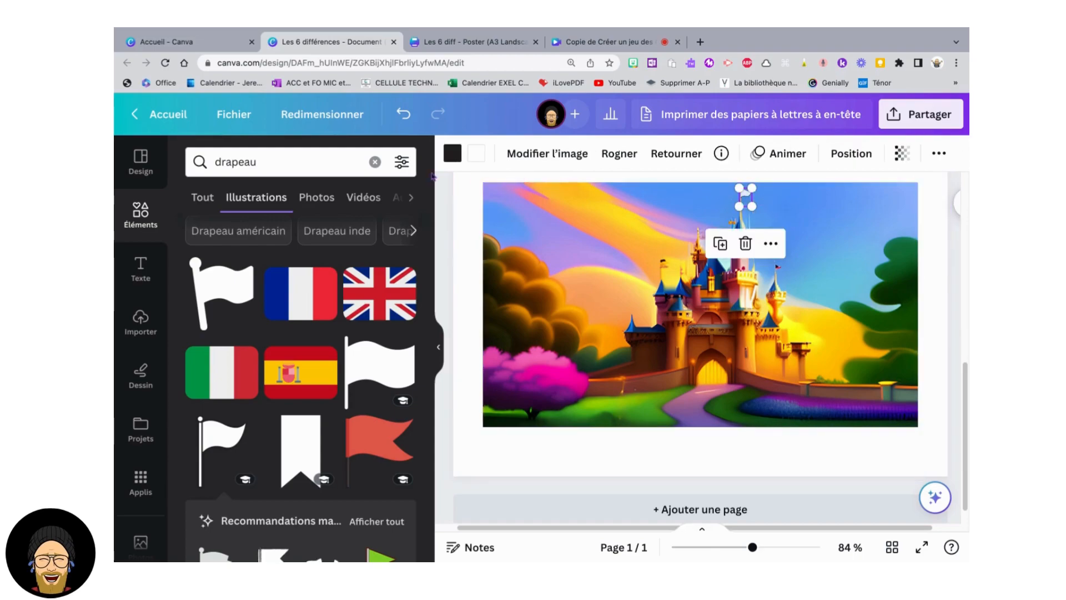
{"action": "left_click", "coordinate": [477, 155]}
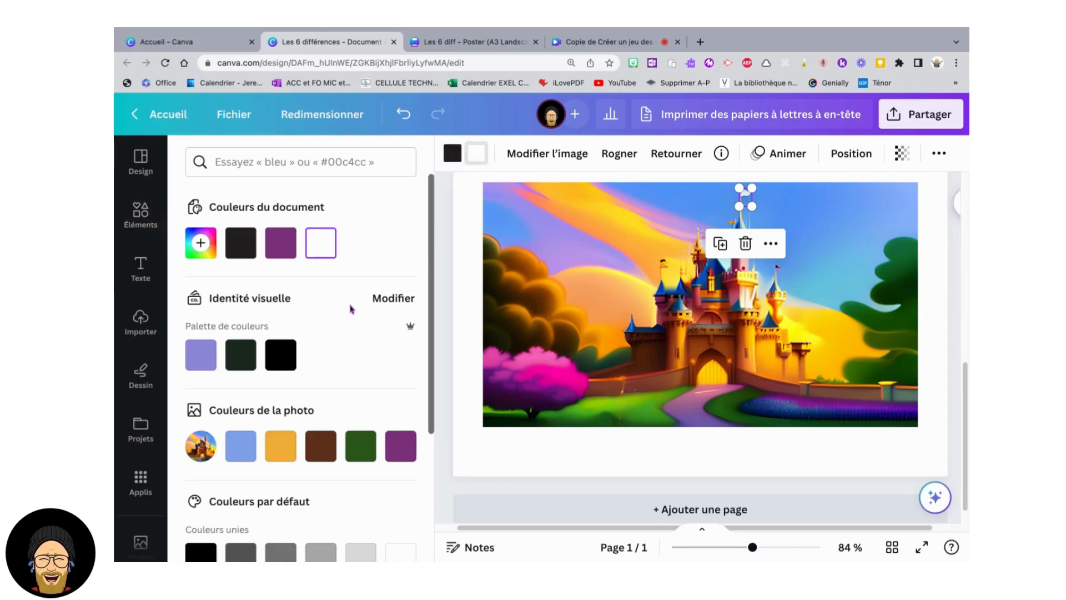
{"action": "left_click", "coordinate": [414, 432]}
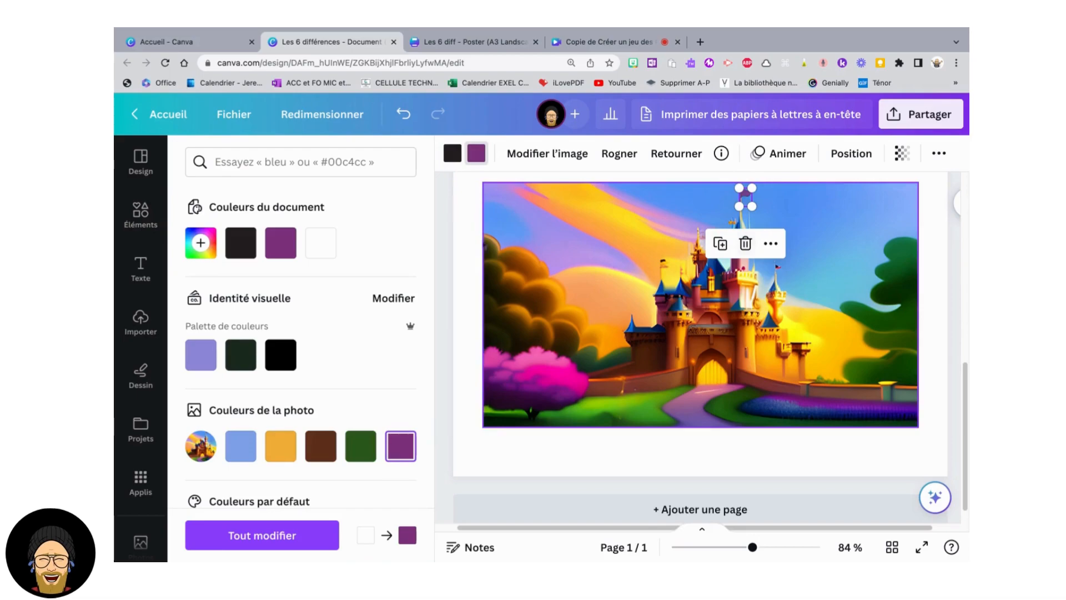
{"action": "scroll", "coordinate": [375, 399], "scroll_direction": "down", "scroll_amount": 5}
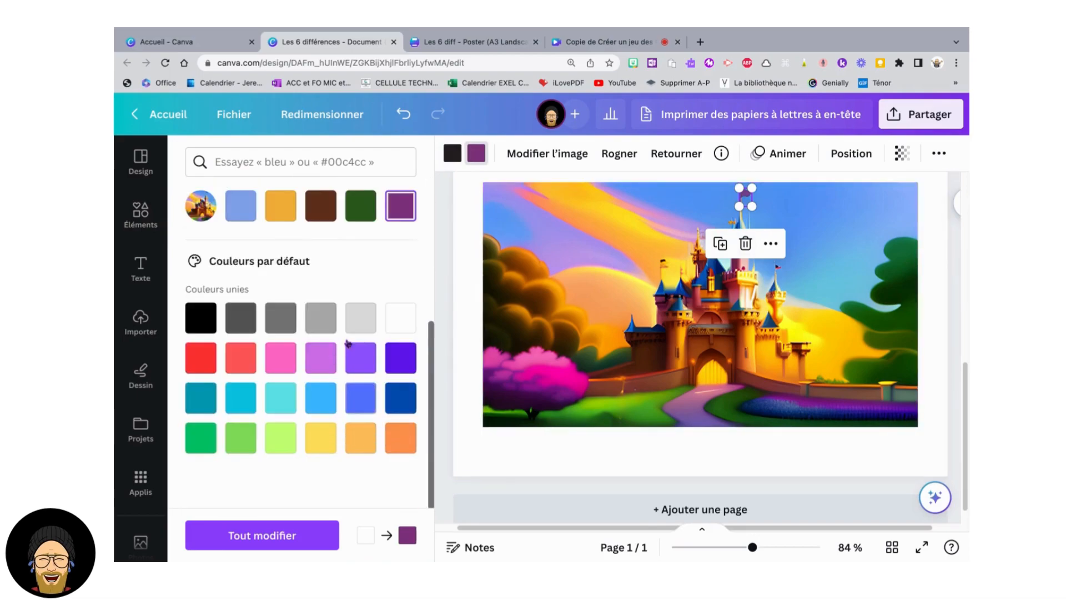
{"action": "scroll", "coordinate": [347, 358], "scroll_direction": "up", "scroll_amount": 3}
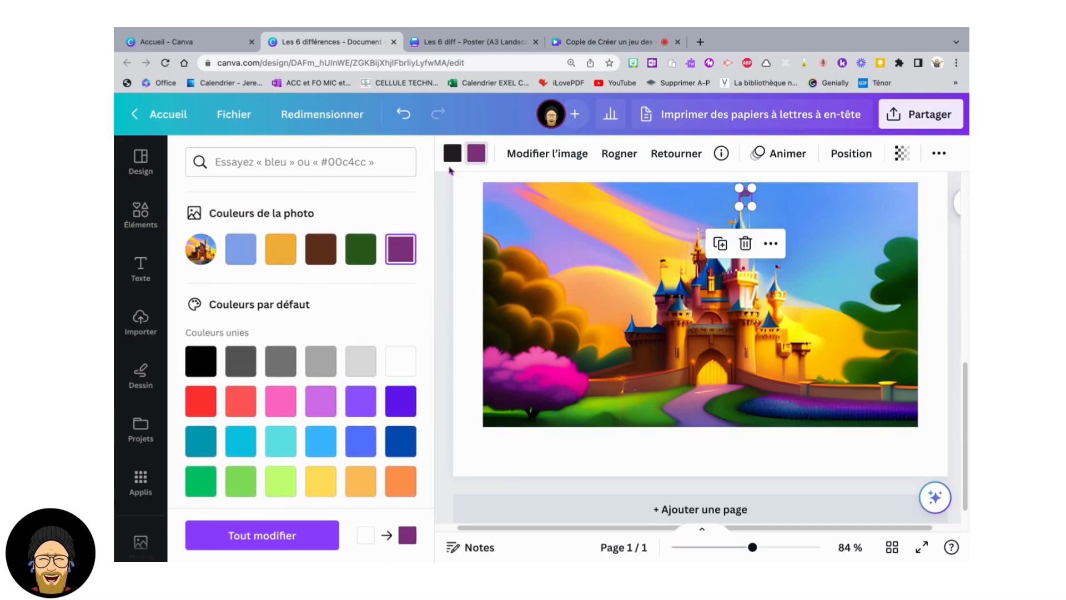
{"action": "left_click", "coordinate": [838, 217]}
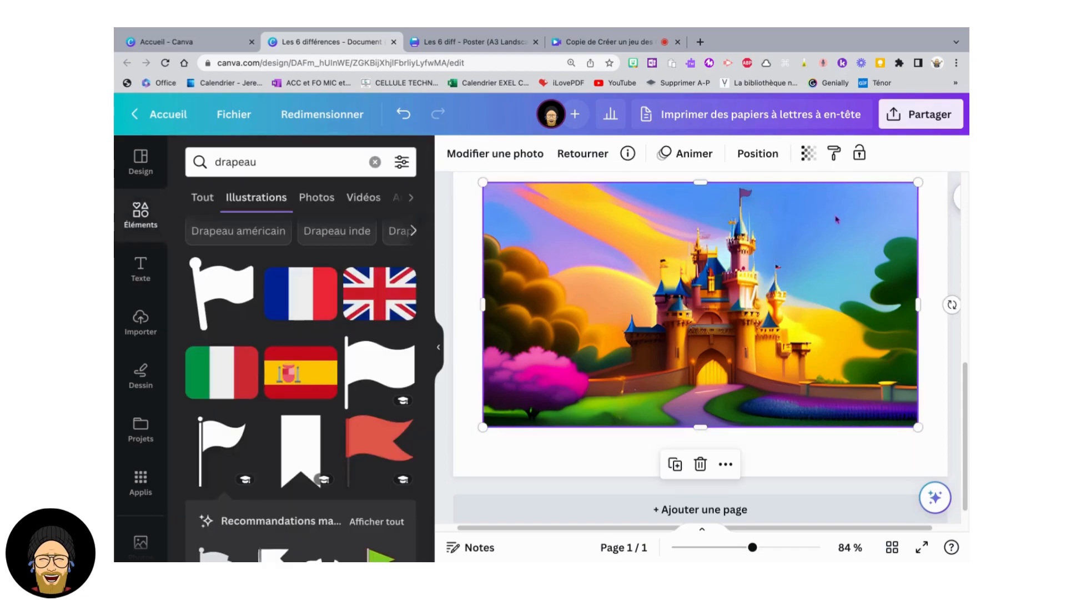
{"action": "left_click", "coordinate": [748, 200]}
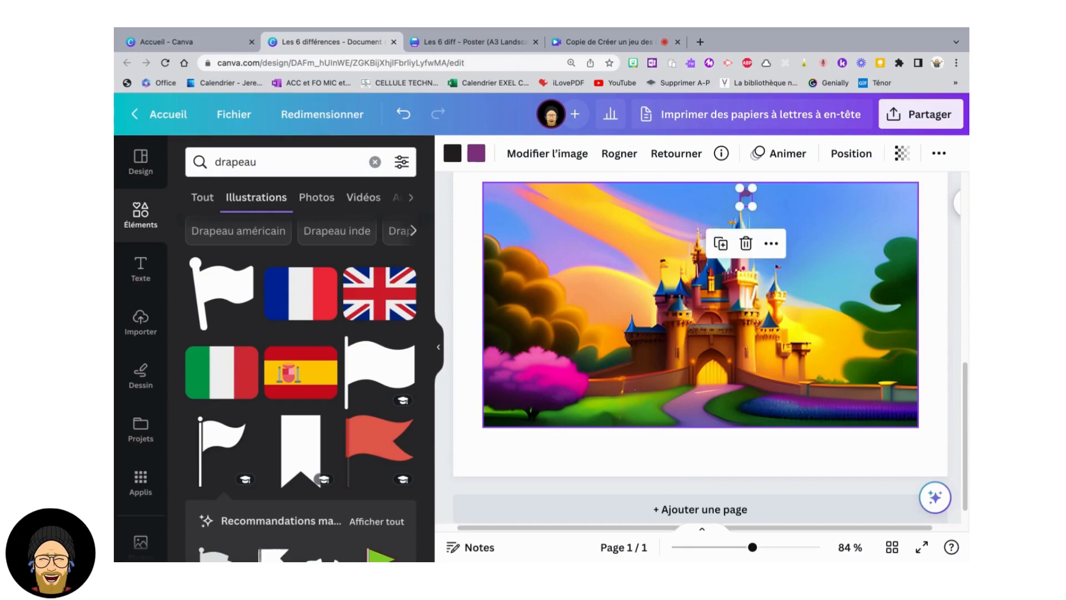
{"action": "left_click", "coordinate": [693, 226]}
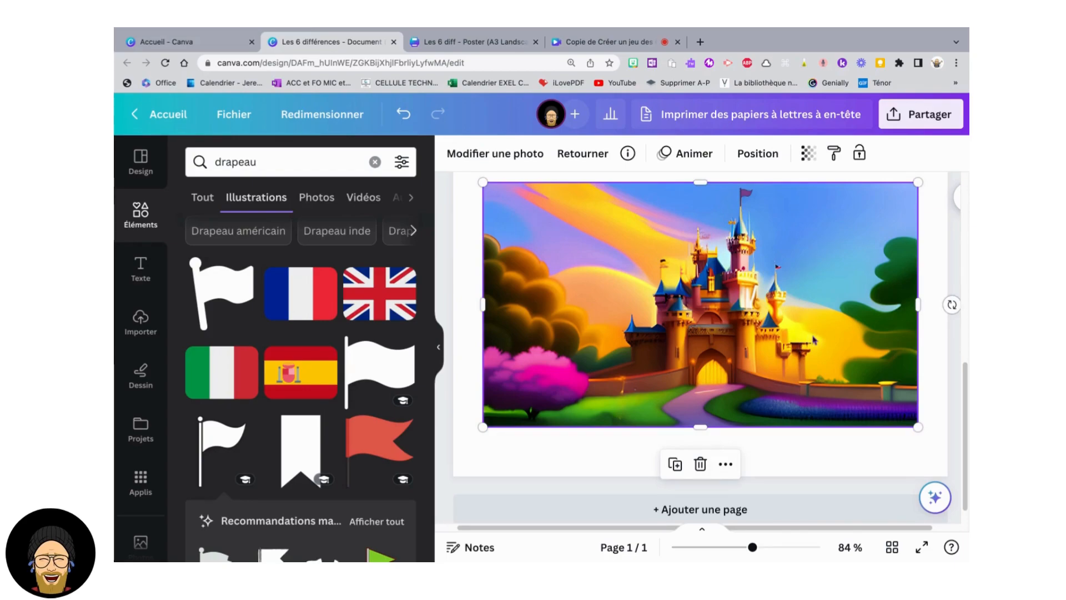
- Clear the previous search and search the elements library for "corne"
{"action": "left_click", "coordinate": [374, 163]}
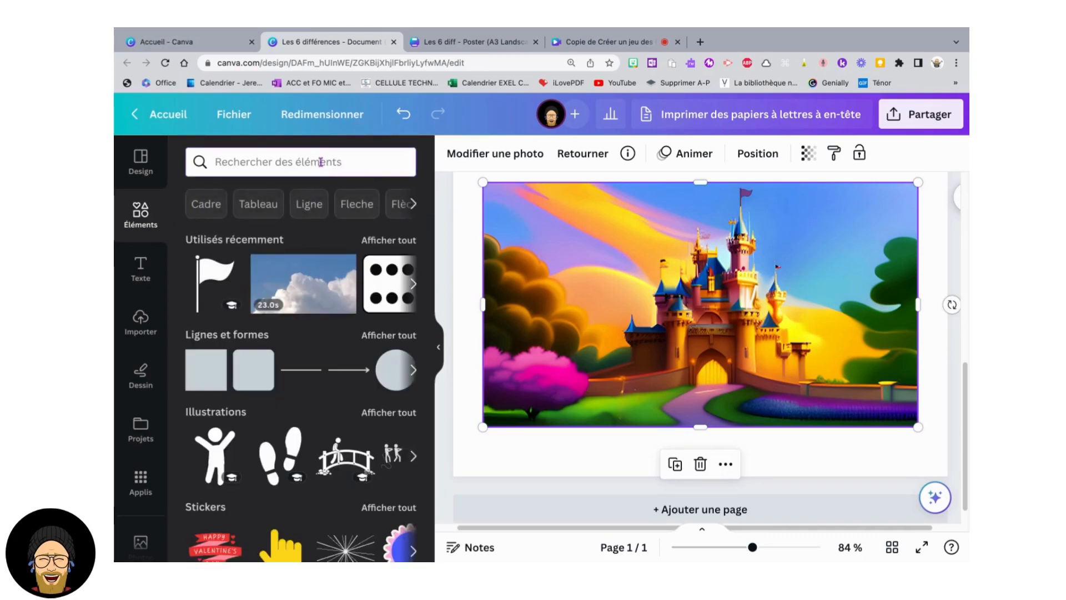
{"action": "left_click", "coordinate": [320, 162]}
{"action": "type", "text": "licor"}
{"action": "type", "text": "ne"}
{"action": "key", "text": "Home"}
{"action": "key", "text": "Delete"}
{"action": "key", "text": "Delete"}
{"action": "key", "text": "Return"}
- Browse the horn illustrations and add the pink unicorn horn with ears and flowers to the page
{"action": "scroll", "coordinate": [354, 344], "scroll_direction": "down", "scroll_amount": 5}
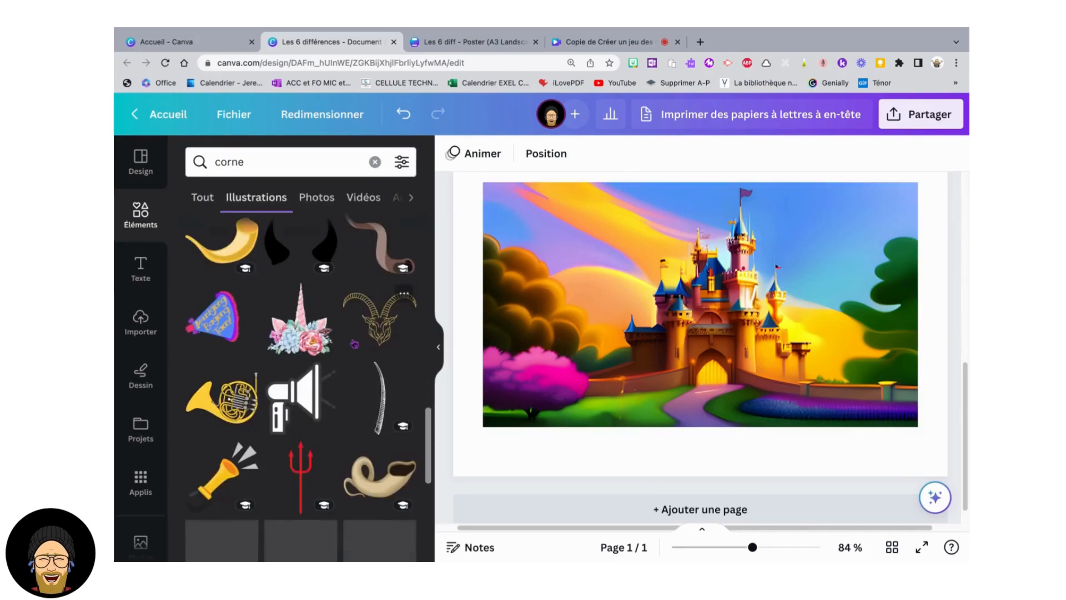
{"action": "mouse_move", "coordinate": [300, 341]}
{"action": "left_mouse_down"}
{"action": "mouse_move", "coordinate": [555, 306]}
{"action": "mouse_move", "coordinate": [288, 333]}
{"action": "mouse_move", "coordinate": [301, 340]}
{"action": "left_mouse_up"}
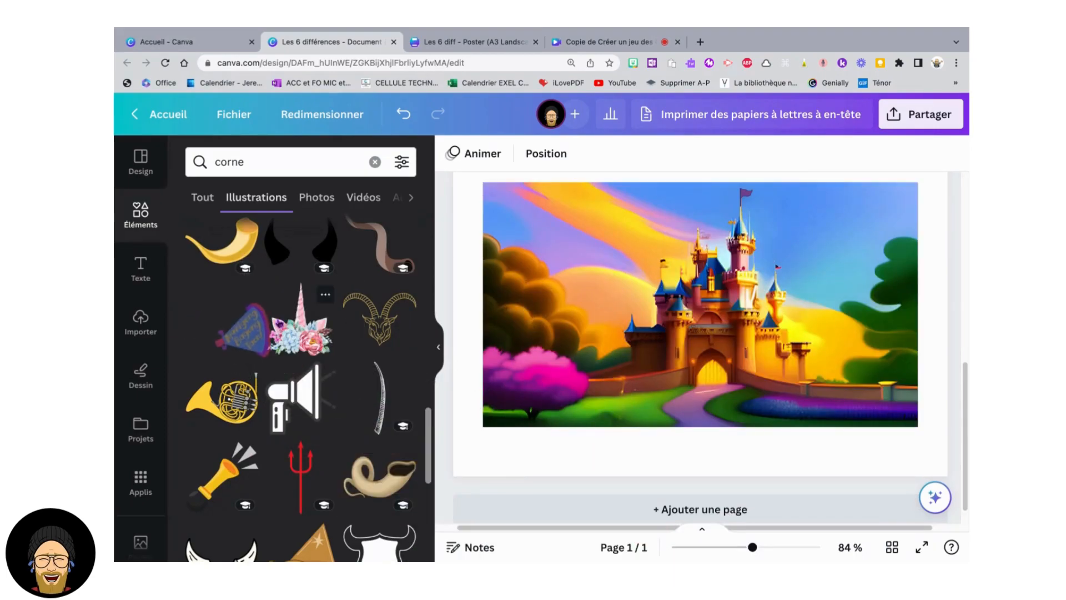
{"action": "left_click", "coordinate": [301, 327]}
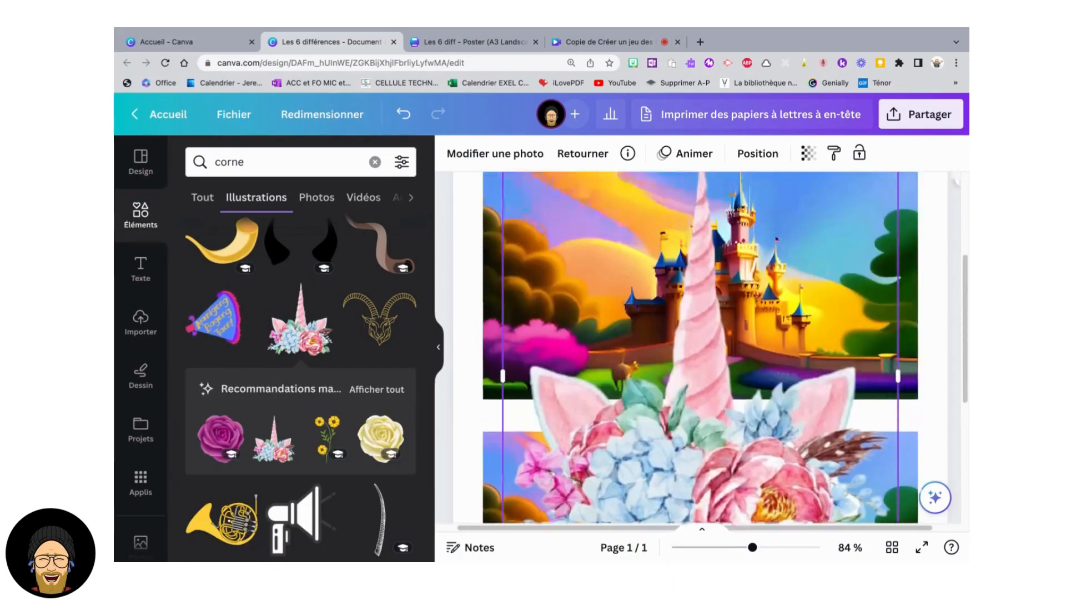
- Shrink the unicorn headdress to roughly a fifth of the castle image's width and move it onto the lower castle
{"action": "left_click_drag", "start_coordinate": [897, 252], "coordinate": [675, 496]}
{"action": "scroll", "coordinate": [694, 410], "scroll_direction": "down", "scroll_amount": 5}
{"action": "scroll", "coordinate": [694, 409], "scroll_direction": "down", "scroll_amount": 3}
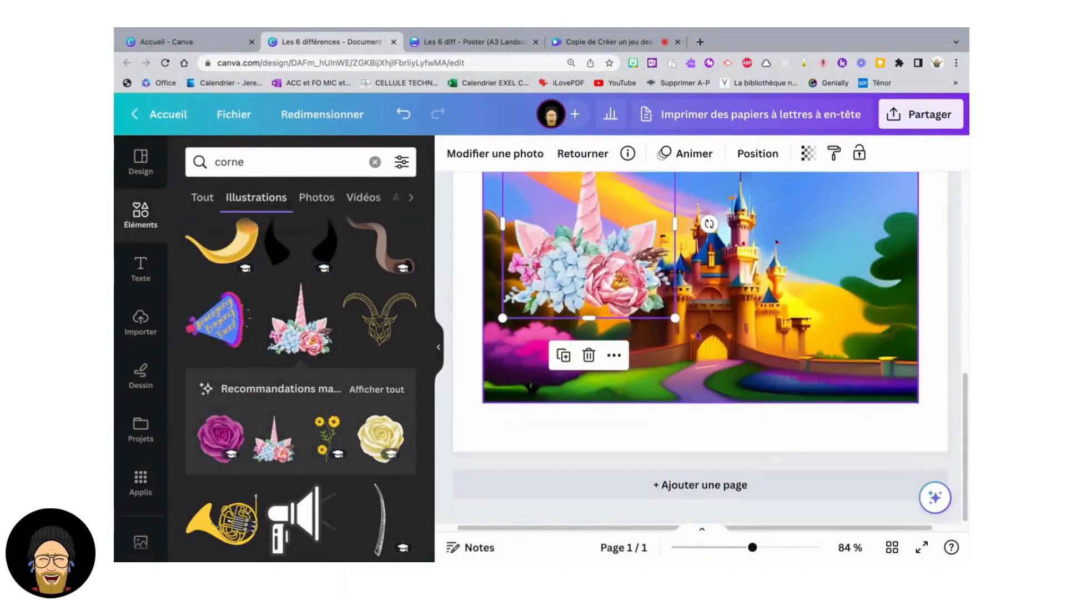
{"action": "left_click_drag", "start_coordinate": [677, 317], "coordinate": [591, 243]}
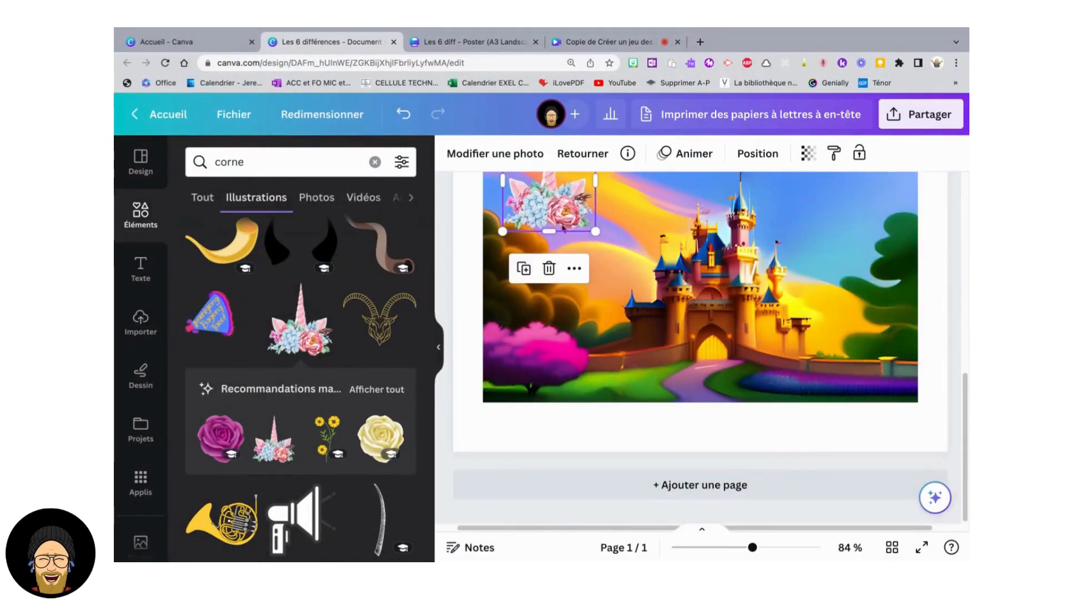
{"action": "left_click_drag", "start_coordinate": [550, 206], "coordinate": [759, 271]}
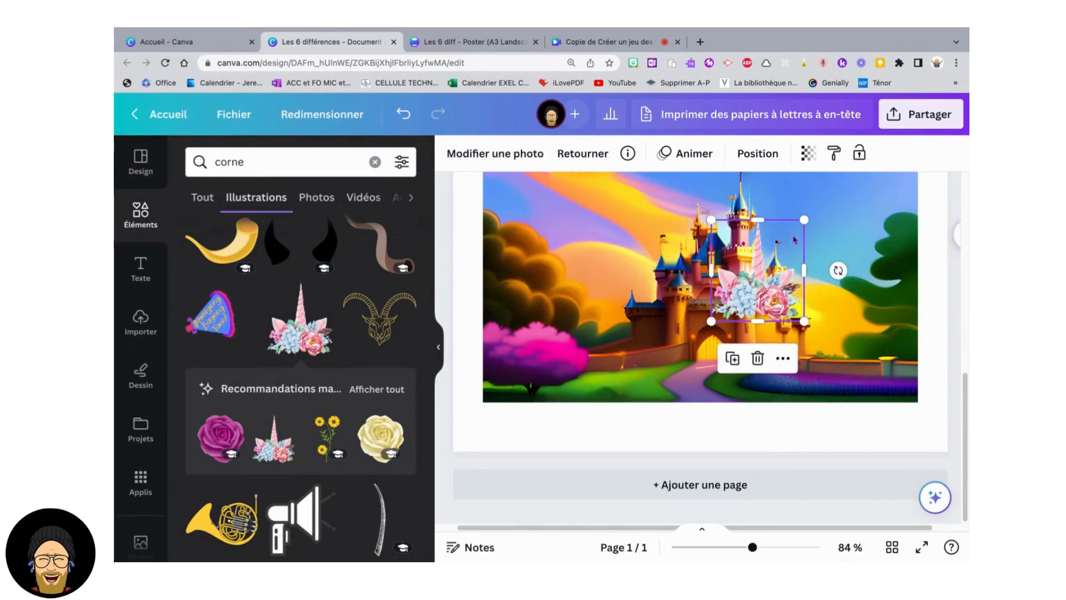
- Shrink the unicorn headdress to turret size and place it on top of the castle's far-right turret
{"action": "left_click_drag", "start_coordinate": [804, 220], "coordinate": [810, 291]}
{"action": "left_click_drag", "start_coordinate": [803, 353], "coordinate": [805, 355]}
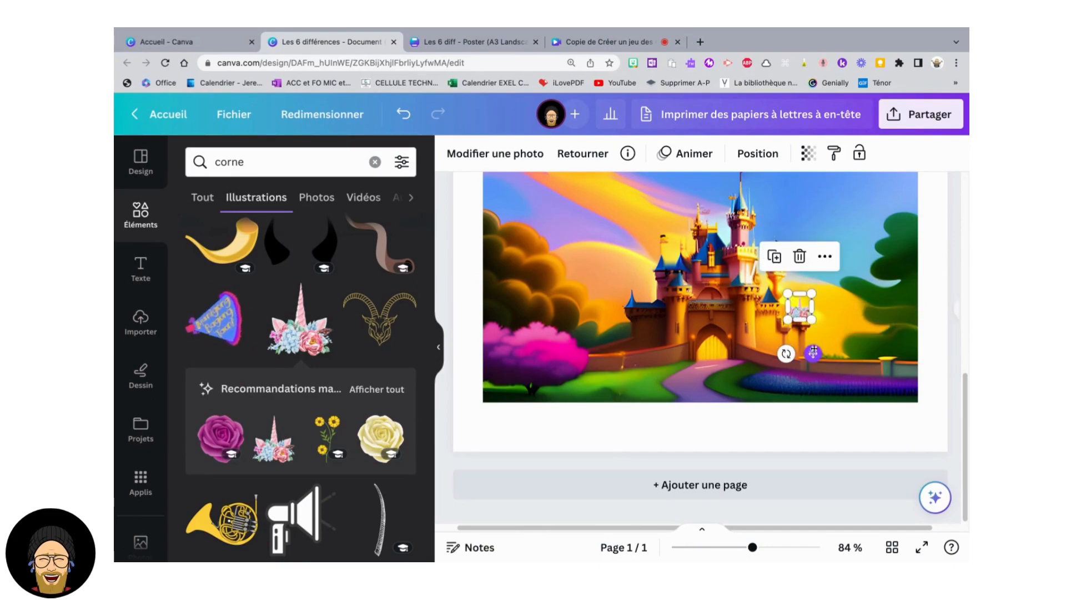
{"action": "left_click_drag", "start_coordinate": [811, 292], "coordinate": [807, 300]}
{"action": "left_click", "coordinate": [810, 349]}
{"action": "left_click_drag", "start_coordinate": [809, 349], "coordinate": [814, 347]}
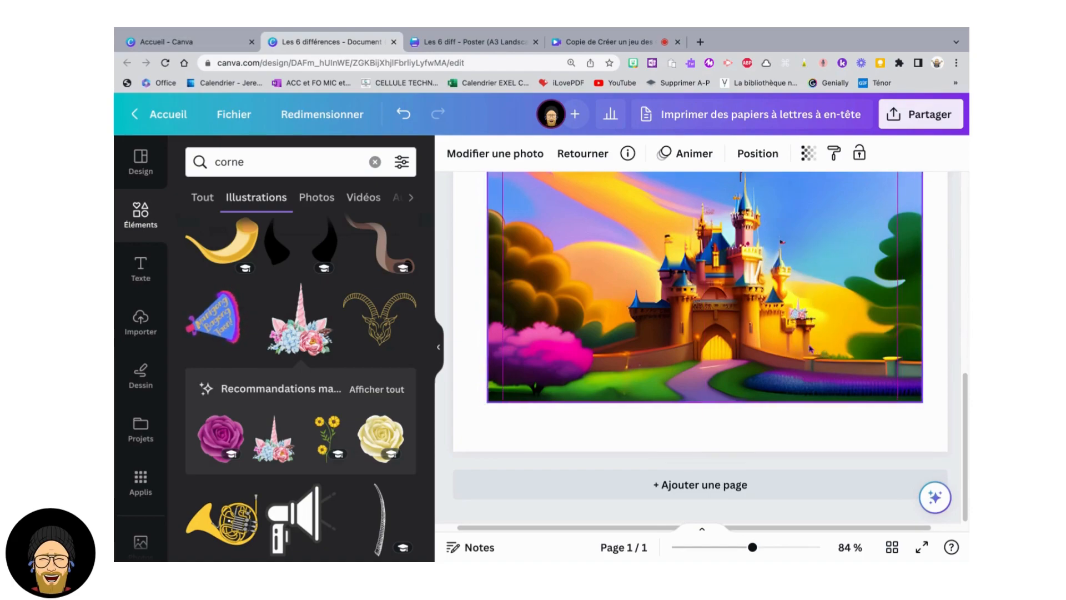
{"action": "left_click", "coordinate": [802, 317]}
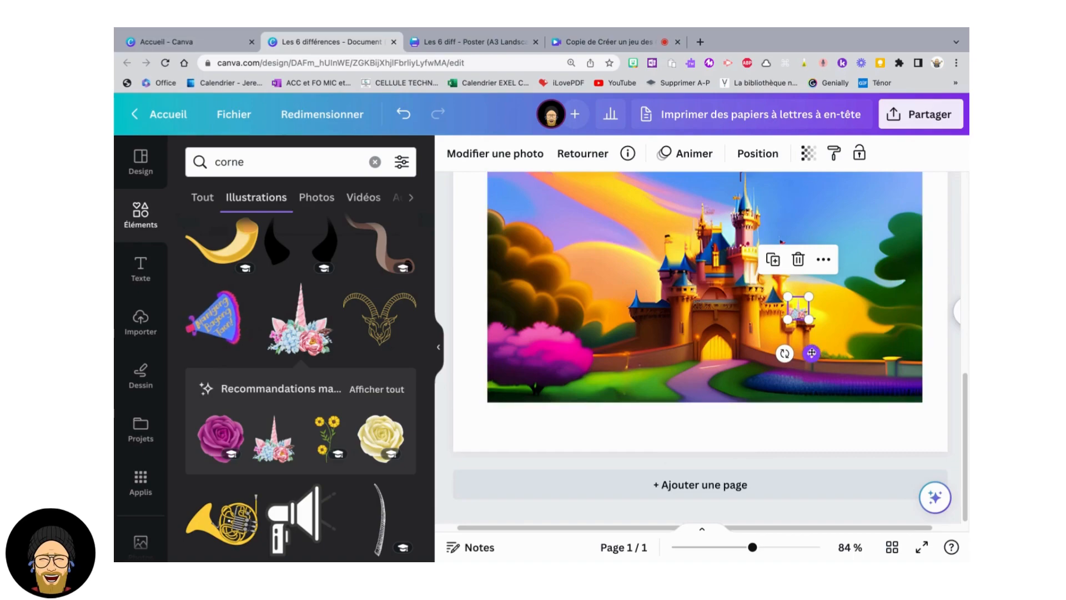
{"action": "left_click_drag", "start_coordinate": [812, 353], "coordinate": [811, 353]}
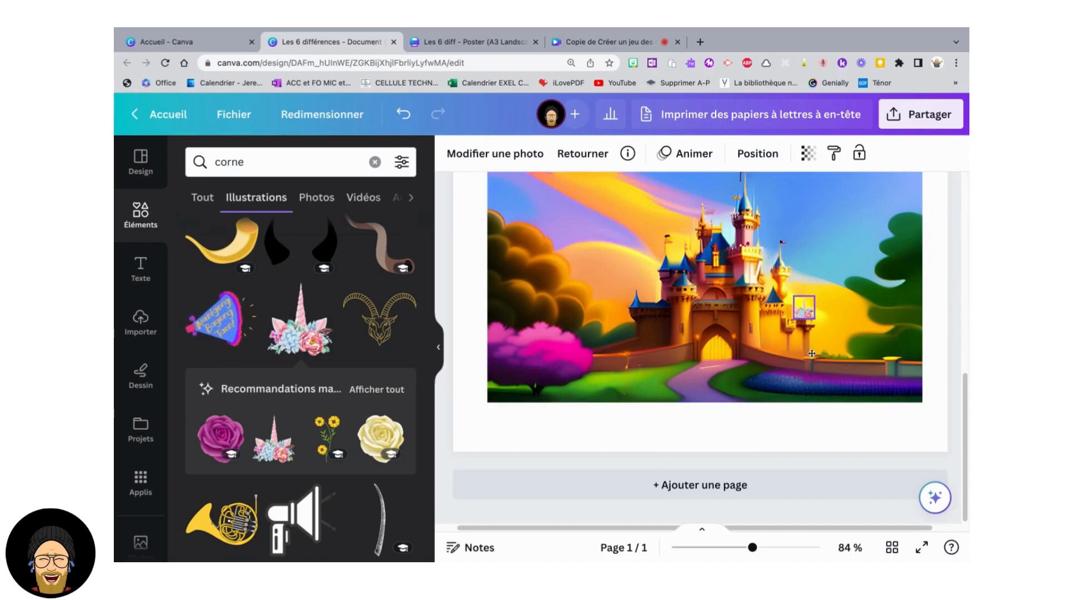
{"action": "left_click", "coordinate": [717, 375]}
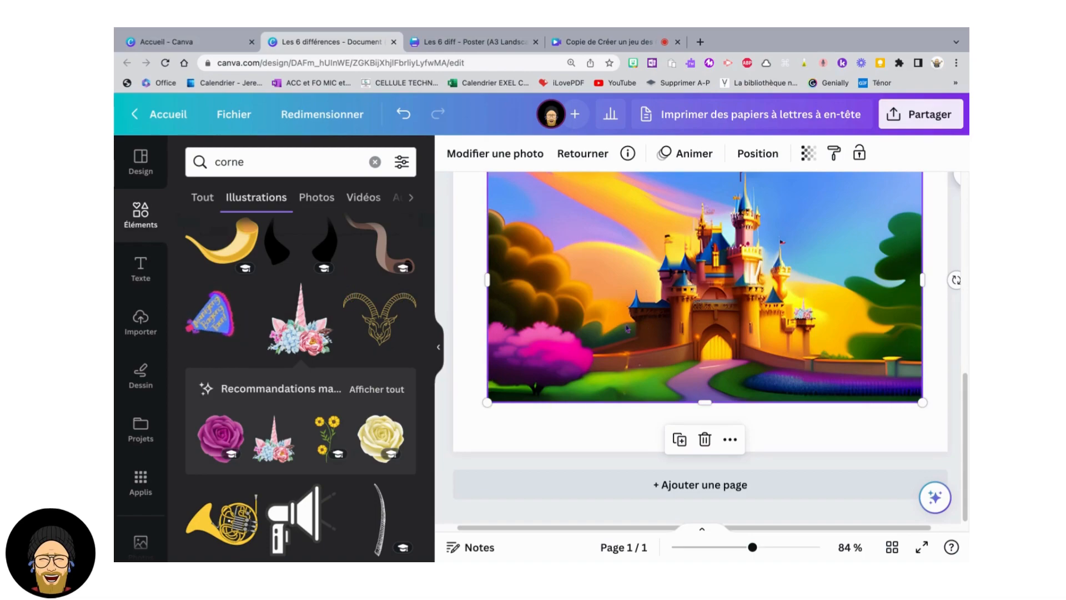
- Replace the element search with "cheval"
{"action": "left_click", "coordinate": [374, 162]}
{"action": "type", "text": "cheval"}
{"action": "key", "text": "Return"}
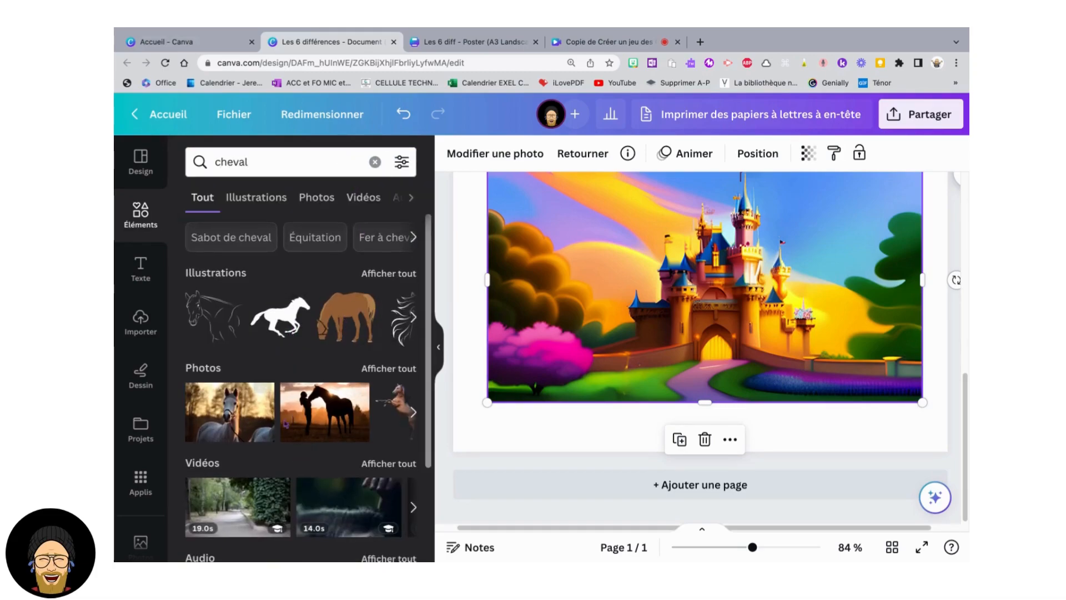
- Look through the horse illustrations for one that suits the castle scene, returning to the full set of results
{"action": "scroll", "coordinate": [383, 333], "scroll_direction": "down", "scroll_amount": 2}
{"action": "scroll", "coordinate": [364, 345], "scroll_direction": "up", "scroll_amount": 2}
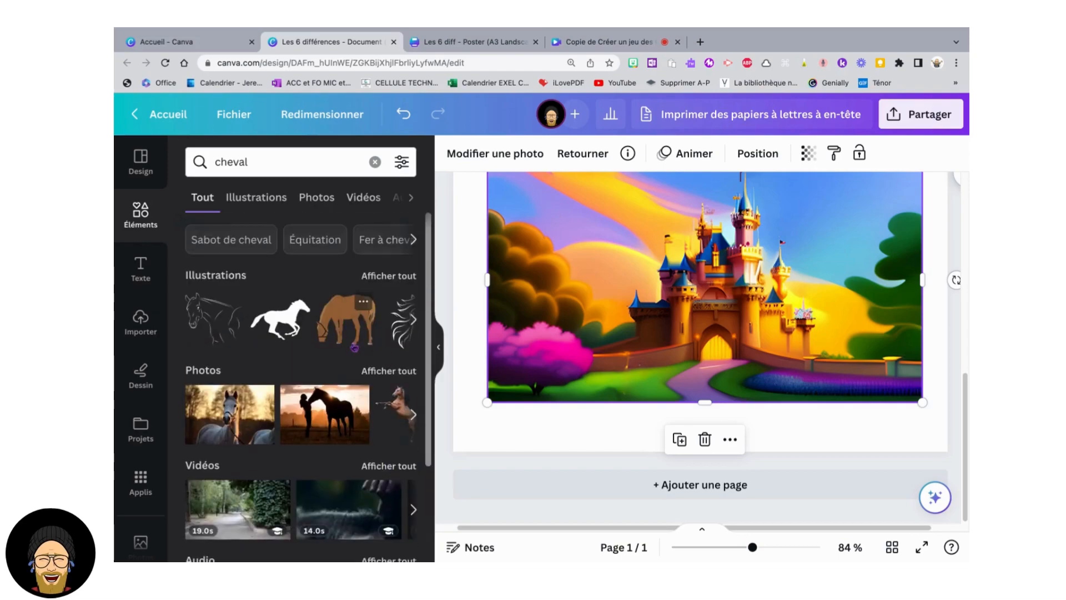
{"action": "left_click", "coordinate": [389, 276]}
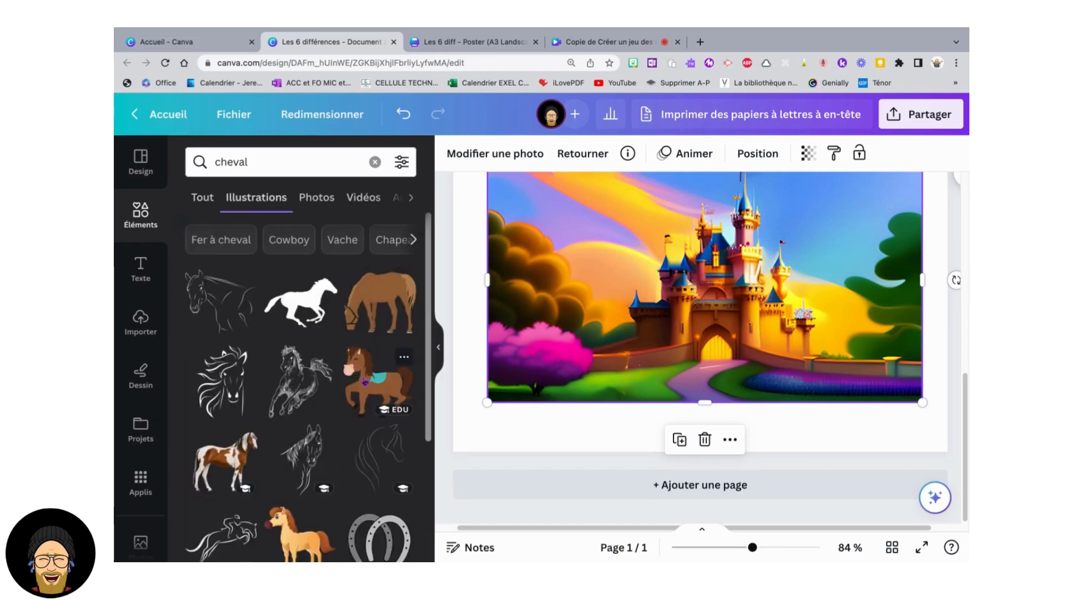
{"action": "scroll", "coordinate": [366, 384], "scroll_direction": "down", "scroll_amount": 5}
{"action": "scroll", "coordinate": [366, 384], "scroll_direction": "up", "scroll_amount": 5}
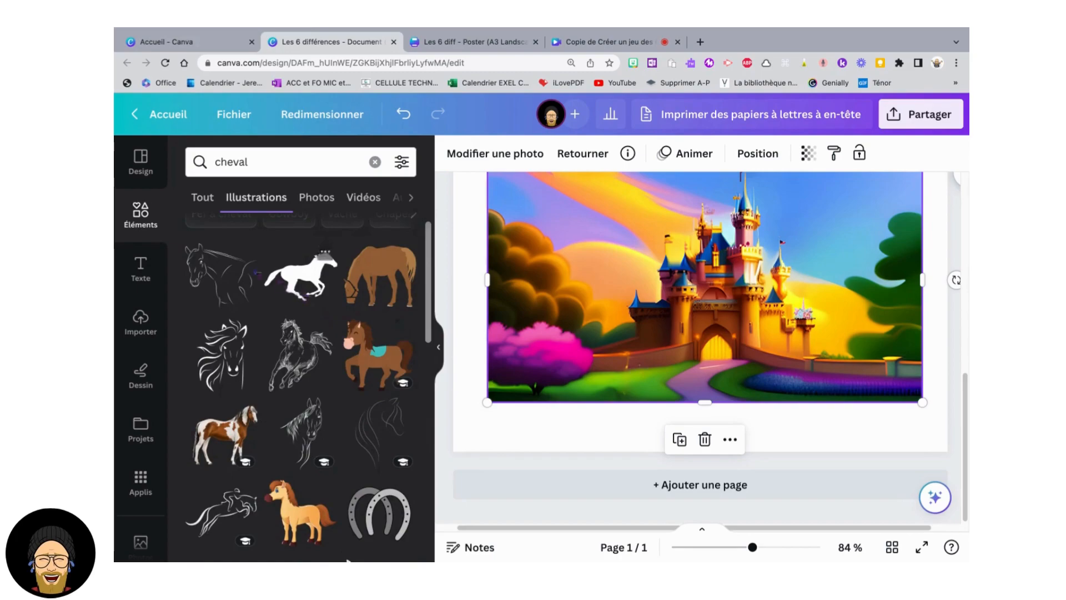
{"action": "left_click", "coordinate": [219, 199]}
{"action": "scroll", "coordinate": [269, 294], "scroll_direction": "down", "scroll_amount": 3}
{"action": "scroll", "coordinate": [269, 294], "scroll_direction": "up", "scroll_amount": 3}
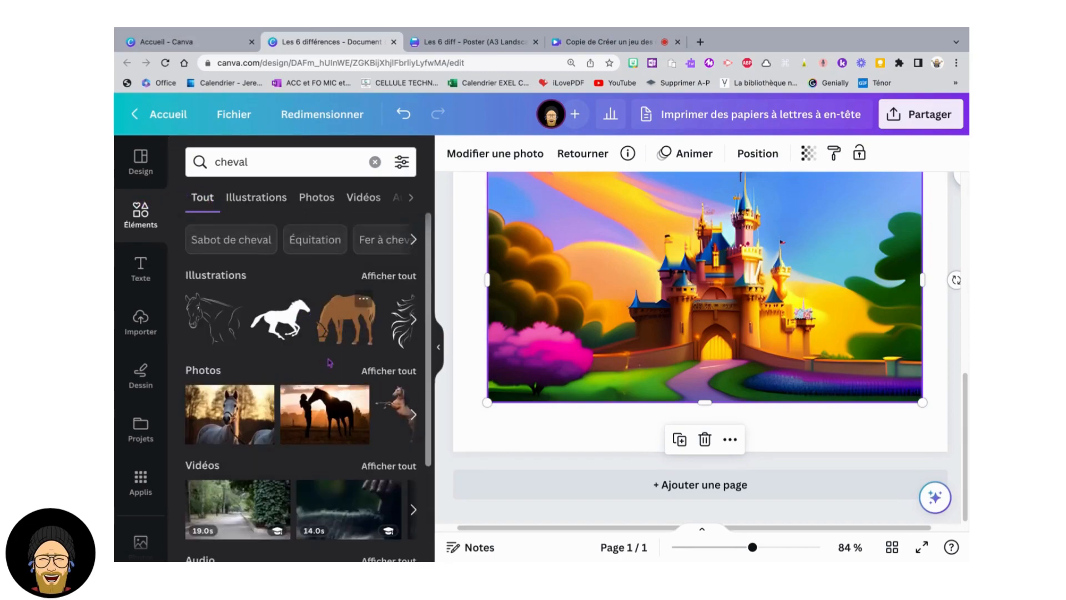
{"action": "scroll", "coordinate": [369, 403], "scroll_direction": "down", "scroll_amount": 1}
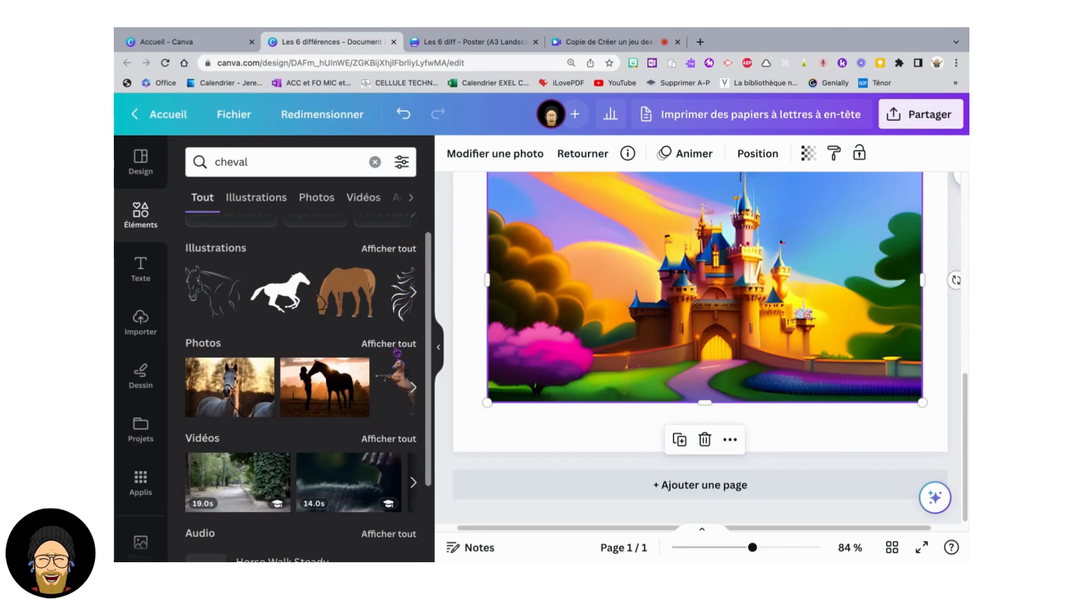
- Browse the horse photos, add the black horse trotting on green grass and move it down over the lower castle image
{"action": "left_click", "coordinate": [397, 351]}
{"action": "scroll", "coordinate": [383, 365], "scroll_direction": "down", "scroll_amount": 1}
{"action": "scroll", "coordinate": [366, 358], "scroll_direction": "down", "scroll_amount": 5}
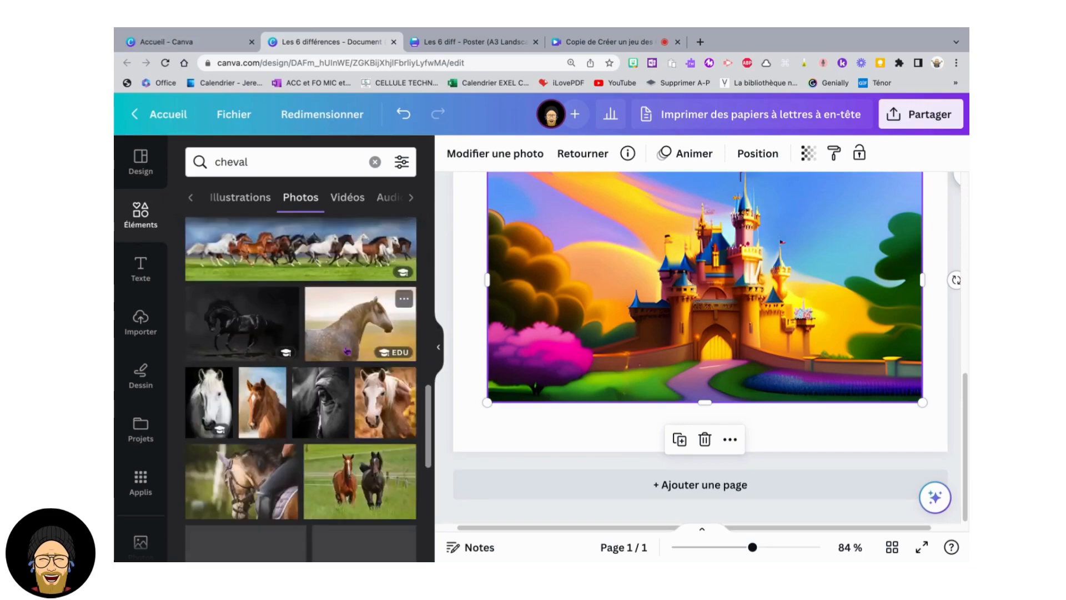
{"action": "scroll", "coordinate": [346, 351], "scroll_direction": "down", "scroll_amount": 5}
{"action": "scroll", "coordinate": [346, 351], "scroll_direction": "down", "scroll_amount": 2}
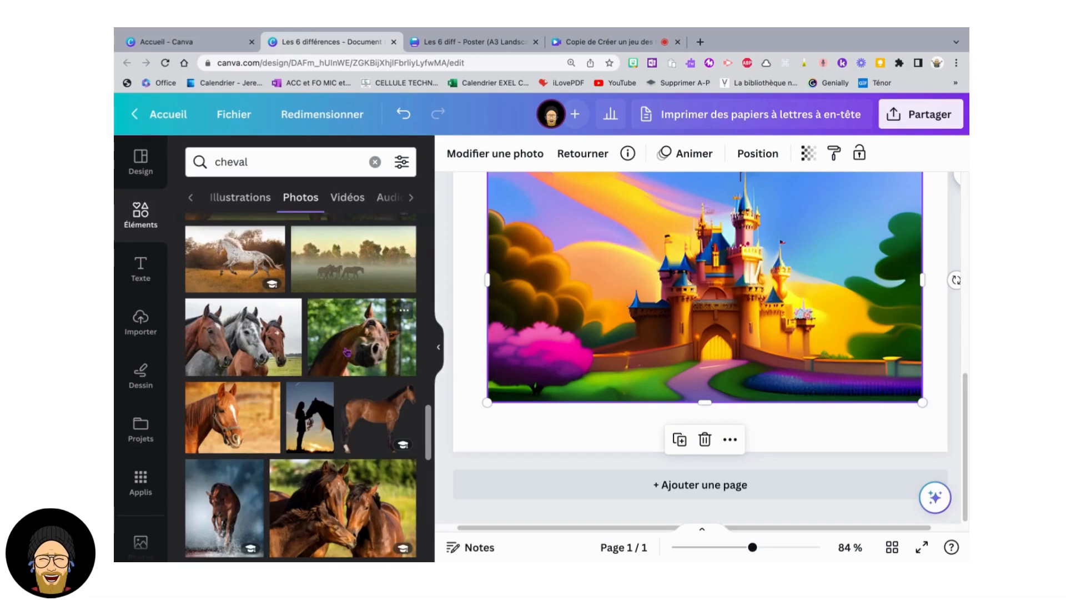
{"action": "scroll", "coordinate": [347, 352], "scroll_direction": "down", "scroll_amount": 4}
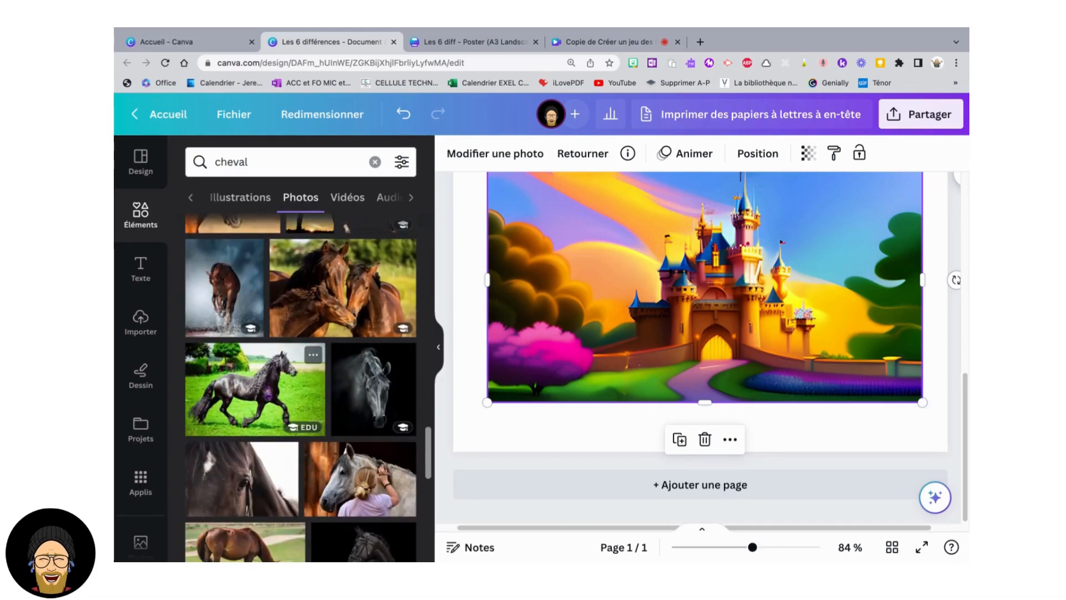
{"action": "scroll", "coordinate": [238, 403], "scroll_direction": "down", "scroll_amount": 2}
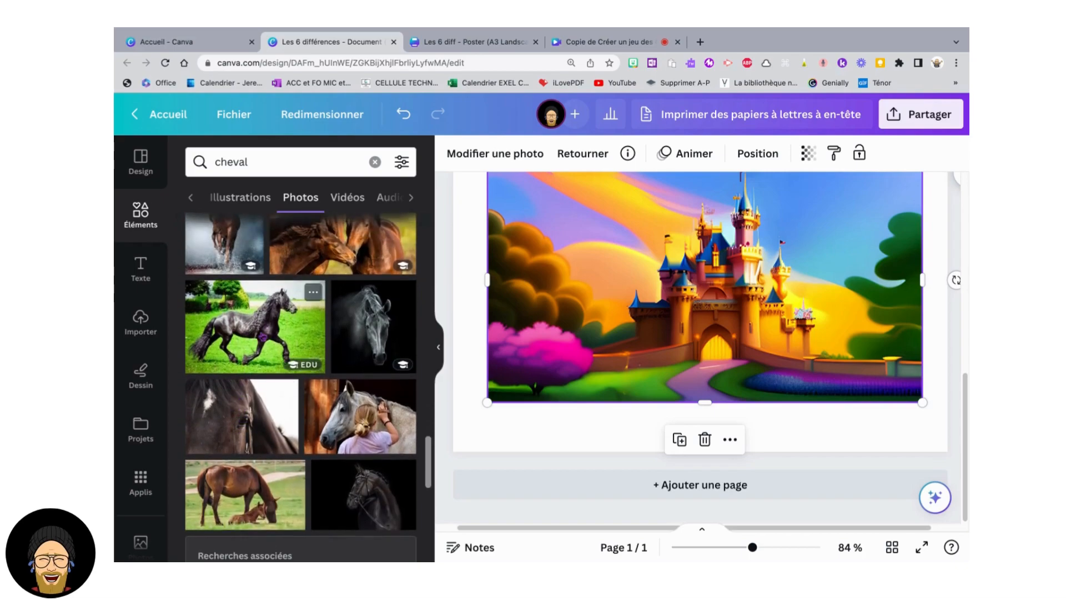
{"action": "left_click", "coordinate": [261, 337]}
{"action": "left_click_drag", "start_coordinate": [568, 211], "coordinate": [577, 381]}
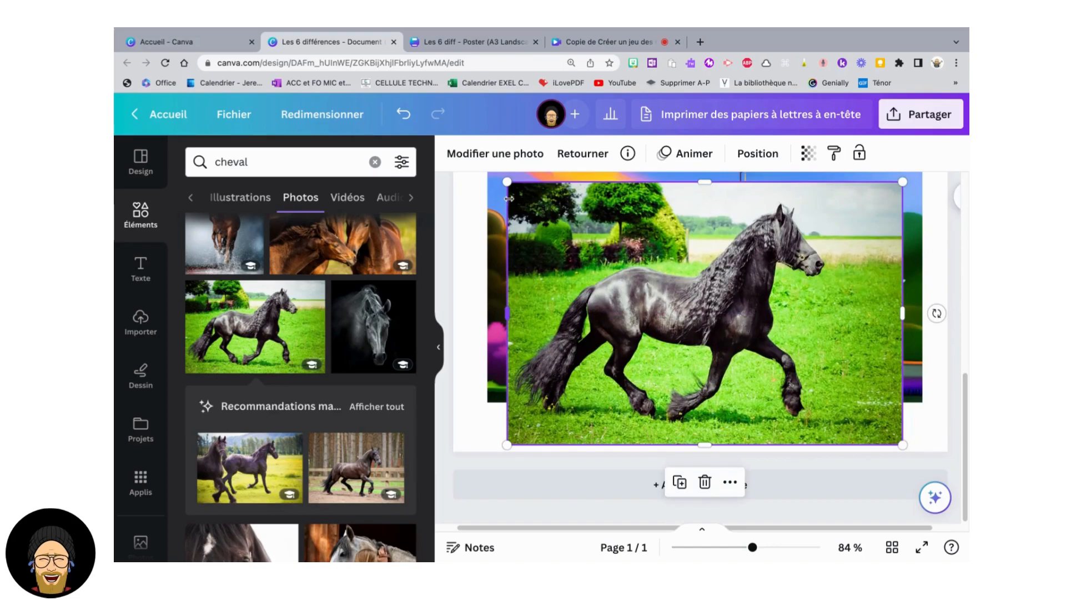
- Shrink the black horse photo and place it on the lawn between the pink tree and the path in the lower castle image
{"action": "left_click_drag", "start_coordinate": [509, 183], "coordinate": [746, 341]}
{"action": "left_click_drag", "start_coordinate": [800, 361], "coordinate": [630, 367]}
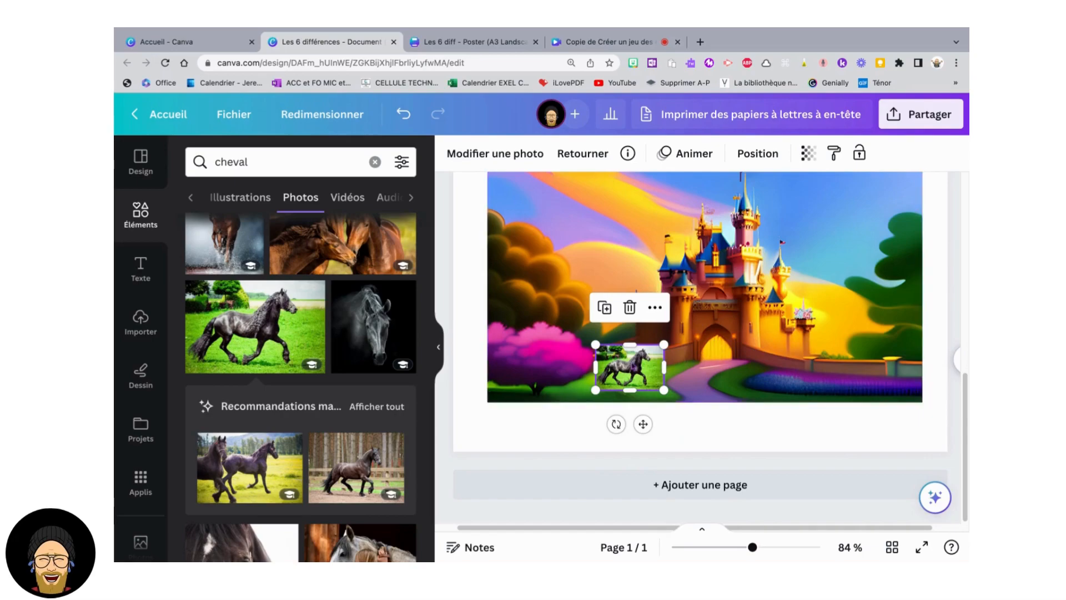
{"action": "left_click", "coordinate": [727, 377]}
- Remove the background from the black horse photo
{"action": "left_click", "coordinate": [632, 370]}
{"action": "left_click", "coordinate": [502, 161]}
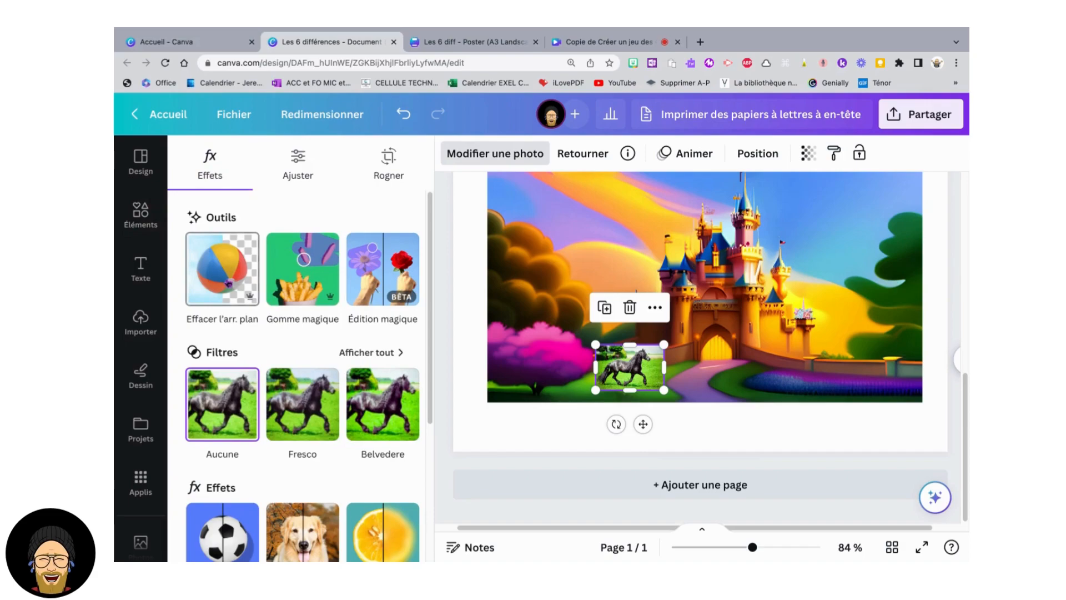
{"action": "left_click", "coordinate": [228, 282]}
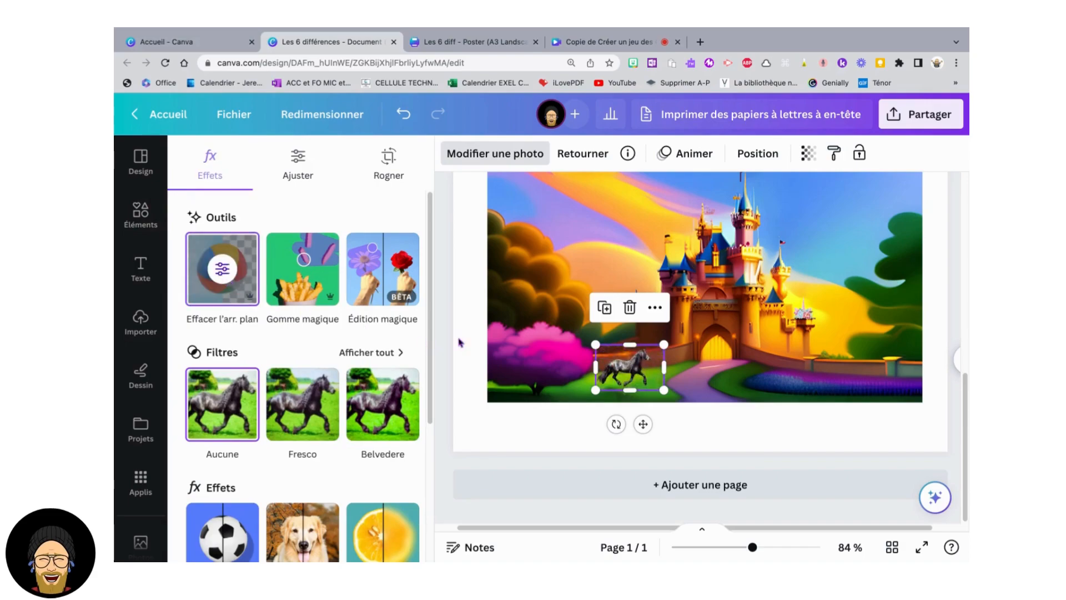
- Move the horse up in front of the castle wall and crop the empty margin around it with a free-format crop
{"action": "left_click_drag", "start_coordinate": [642, 379], "coordinate": [649, 343]}
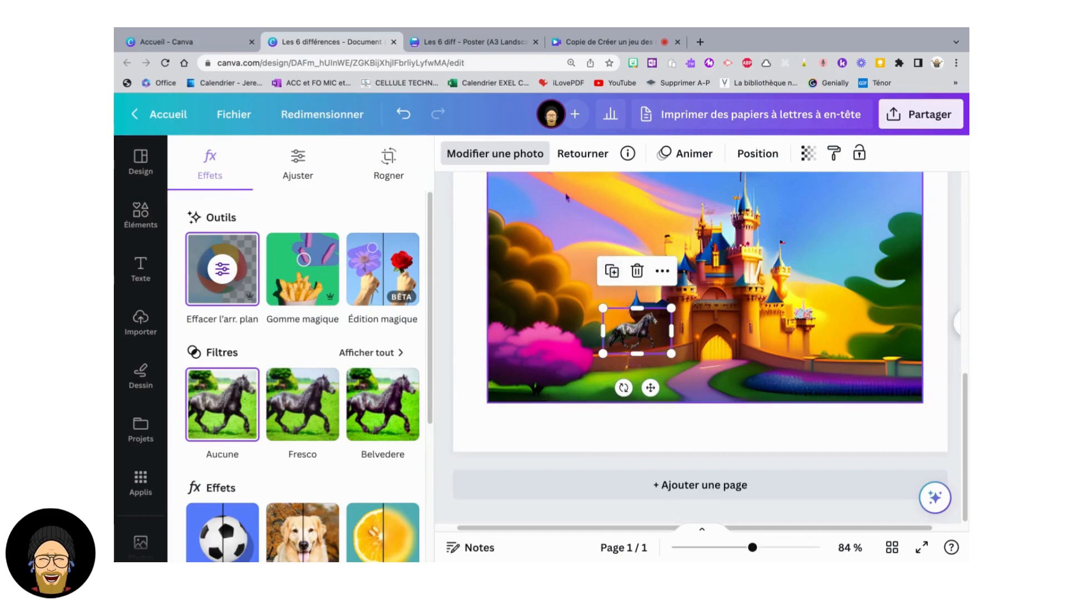
{"action": "double_click", "coordinate": [640, 344]}
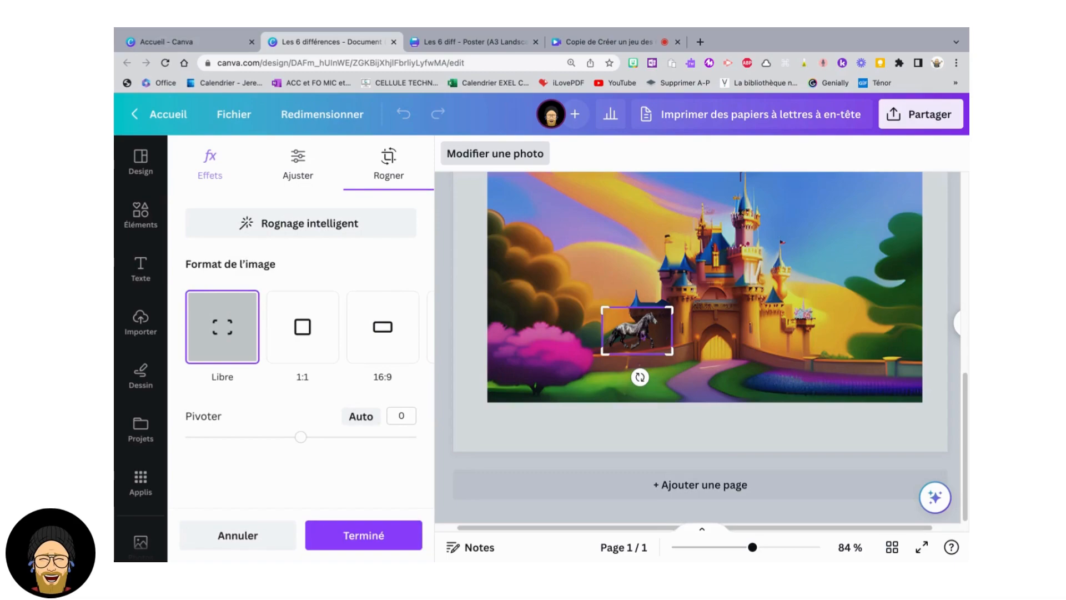
{"action": "left_click_drag", "start_coordinate": [673, 311], "coordinate": [664, 314]}
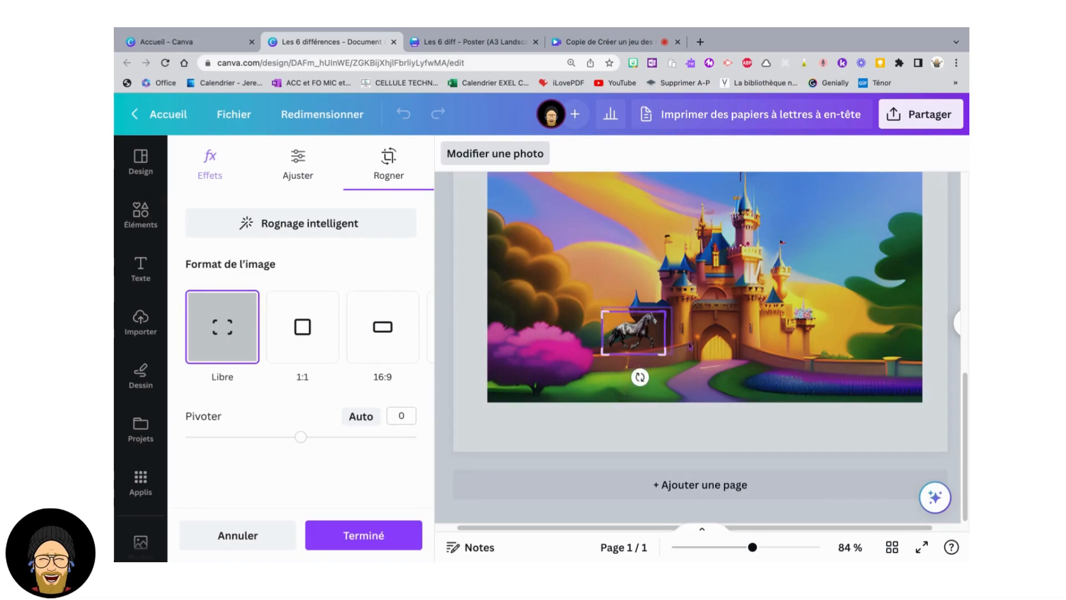
{"action": "left_click", "coordinate": [563, 379]}
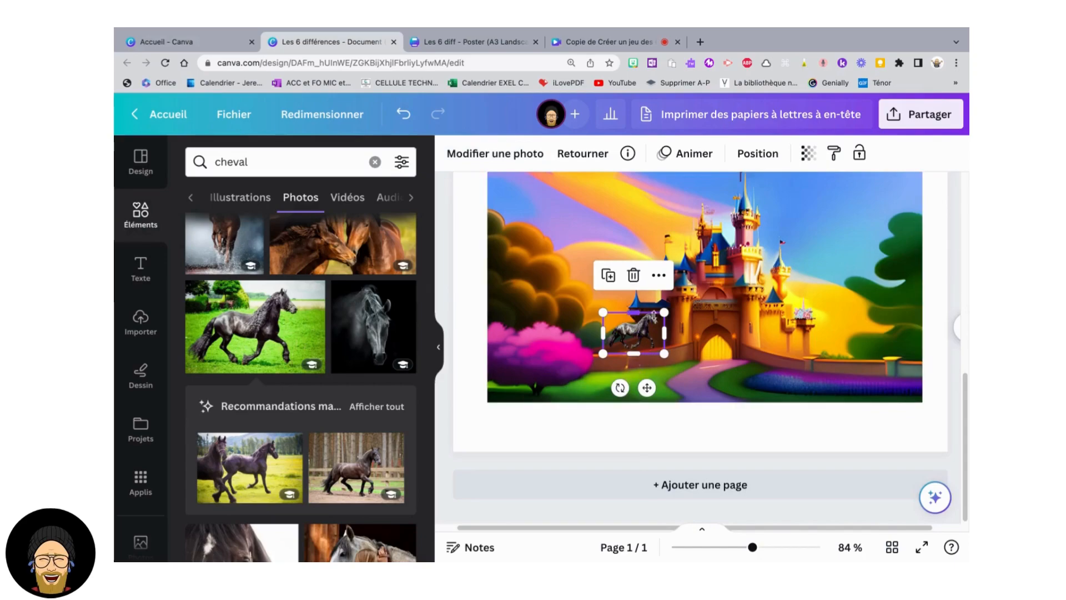
- Resize the cropped horse to suit the scene and place it back on the lawn beside the path
{"action": "left_click_drag", "start_coordinate": [662, 314], "coordinate": [641, 327]}
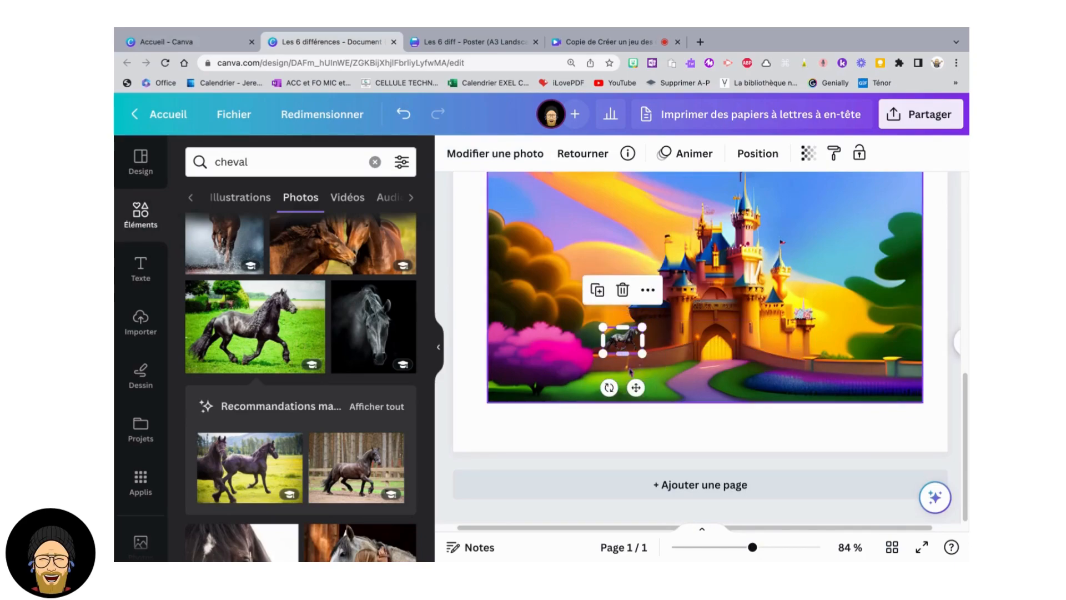
{"action": "left_click_drag", "start_coordinate": [634, 386], "coordinate": [636, 414]}
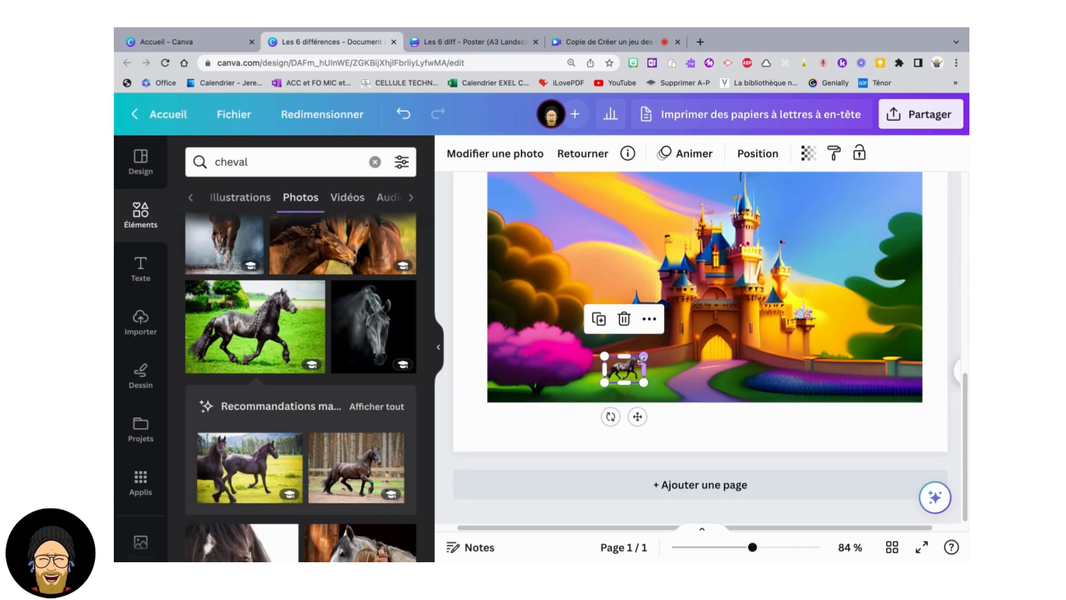
{"action": "mouse_move", "coordinate": [643, 357]}
{"action": "left_mouse_down"}
{"action": "mouse_move", "coordinate": [657, 349]}
{"action": "mouse_move", "coordinate": [646, 370]}
{"action": "left_mouse_up"}
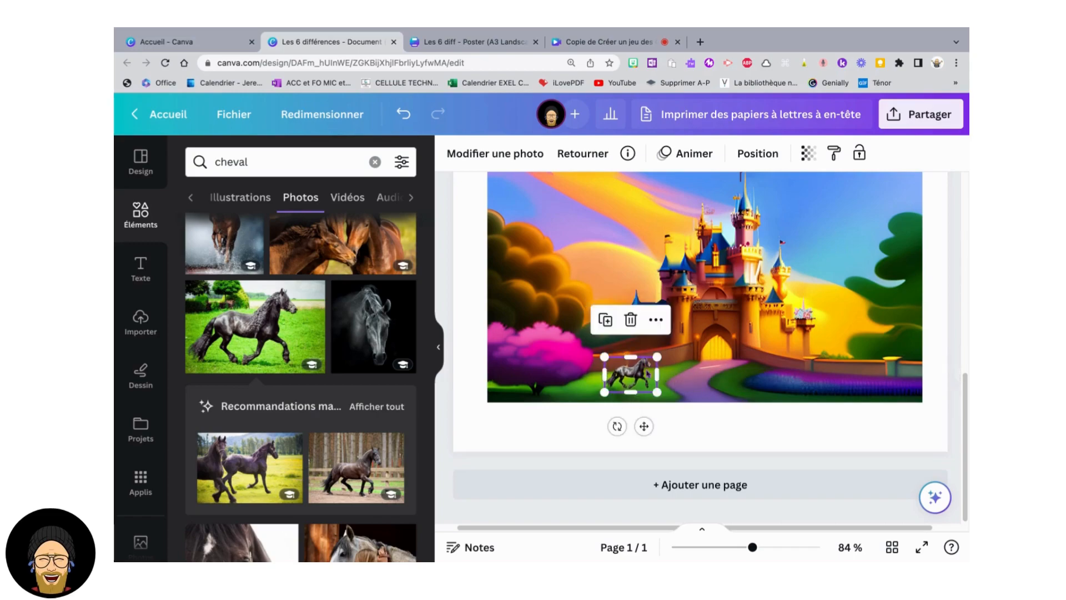
{"action": "left_click", "coordinate": [673, 382]}
- Replace the element search with "porte de château"
{"action": "scroll", "coordinate": [756, 370], "scroll_direction": "up", "scroll_amount": 5}
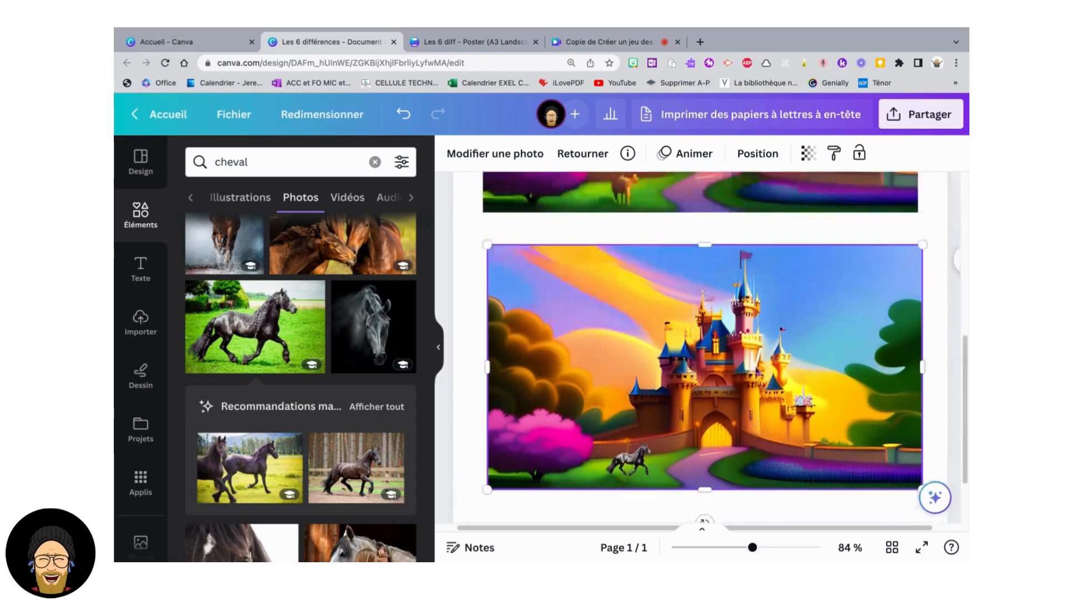
{"action": "scroll", "coordinate": [757, 365], "scroll_direction": "down", "scroll_amount": 5}
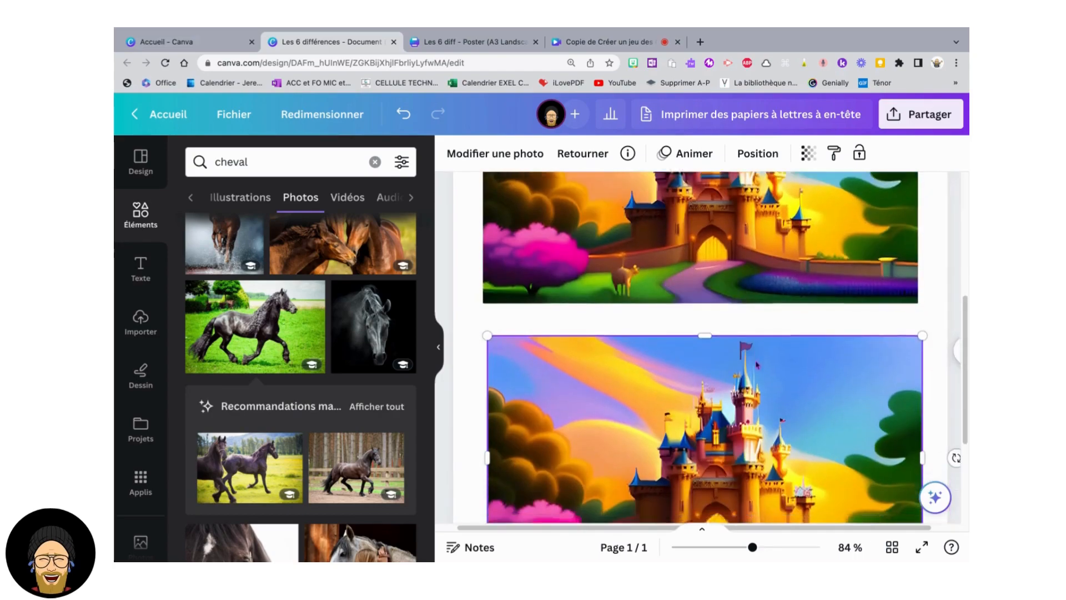
{"action": "scroll", "coordinate": [367, 372], "scroll_direction": "up", "scroll_amount": 6}
{"action": "scroll", "coordinate": [528, 325], "scroll_direction": "up", "scroll_amount": 1}
{"action": "scroll", "coordinate": [587, 337], "scroll_direction": "up", "scroll_amount": 1}
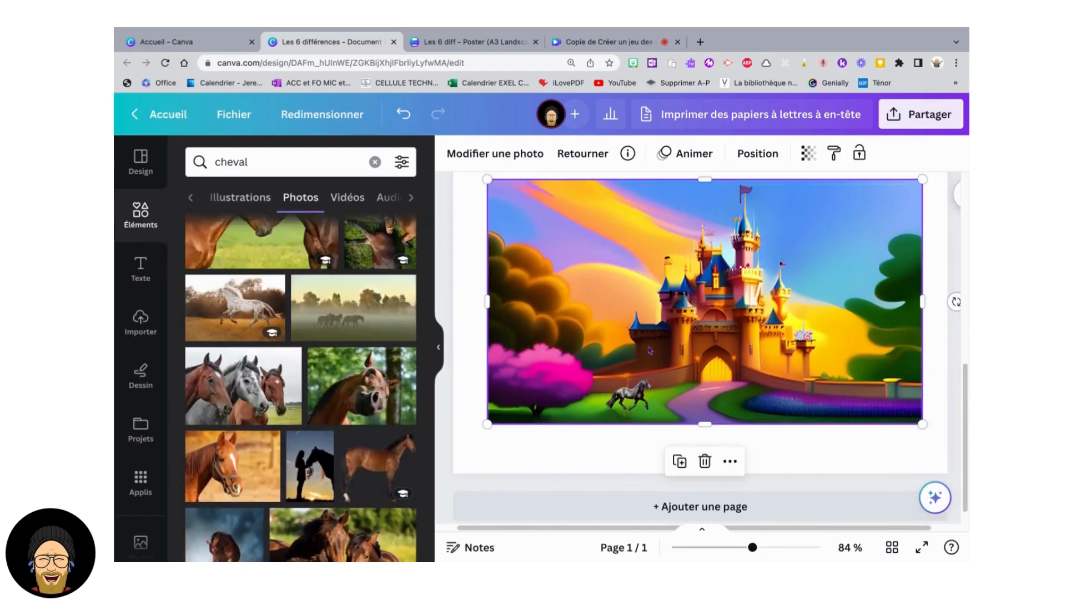
{"action": "left_click", "coordinate": [375, 162]}
{"action": "type", "text": "por"}
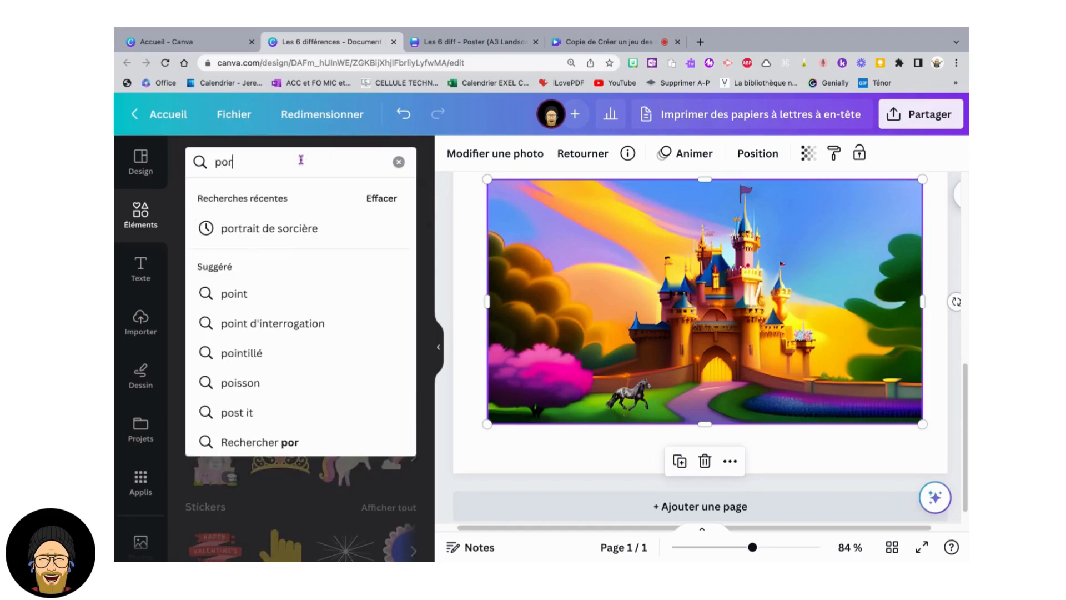
{"action": "type", "text": "te de ch"}
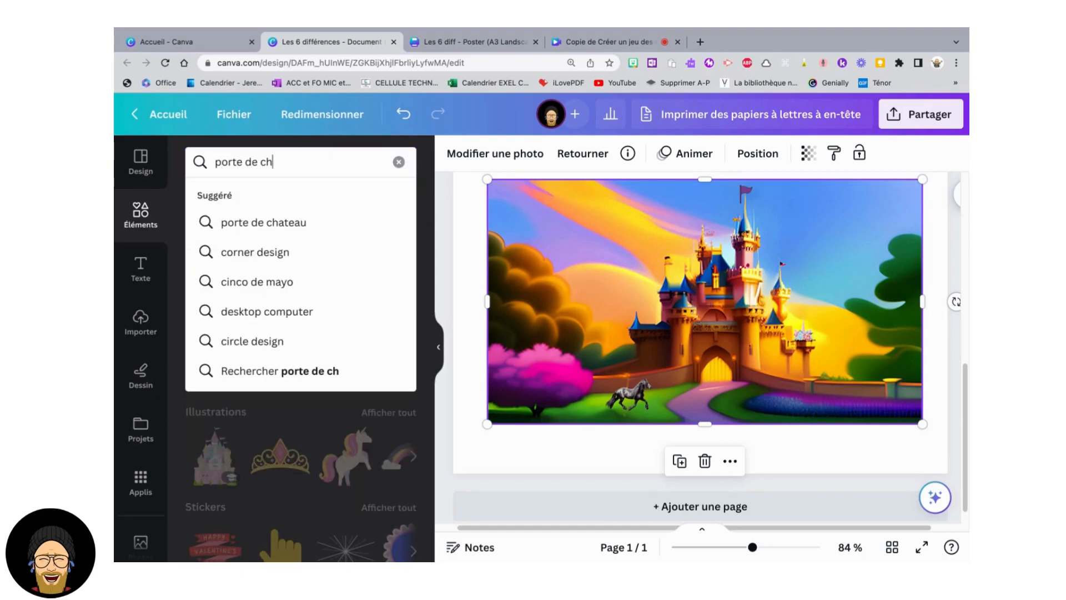
{"action": "type", "text": "âtea"}
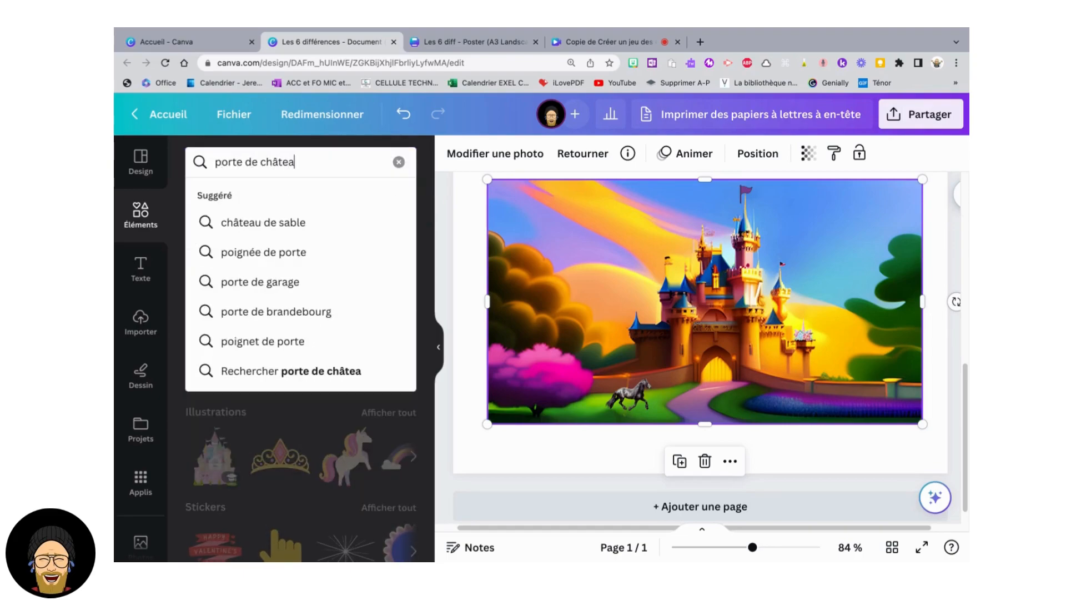
{"action": "type", "text": "u"}
{"action": "key", "text": "Return"}
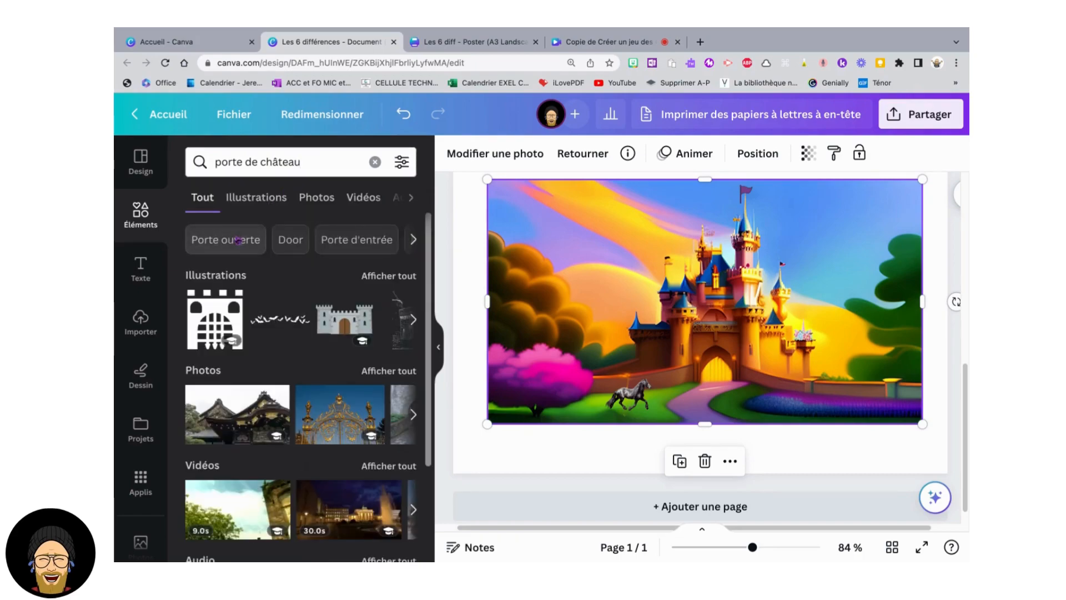
- Browse the castle door illustrations and add the arched wooden door with the pale stone surround
{"action": "left_click", "coordinate": [368, 278]}
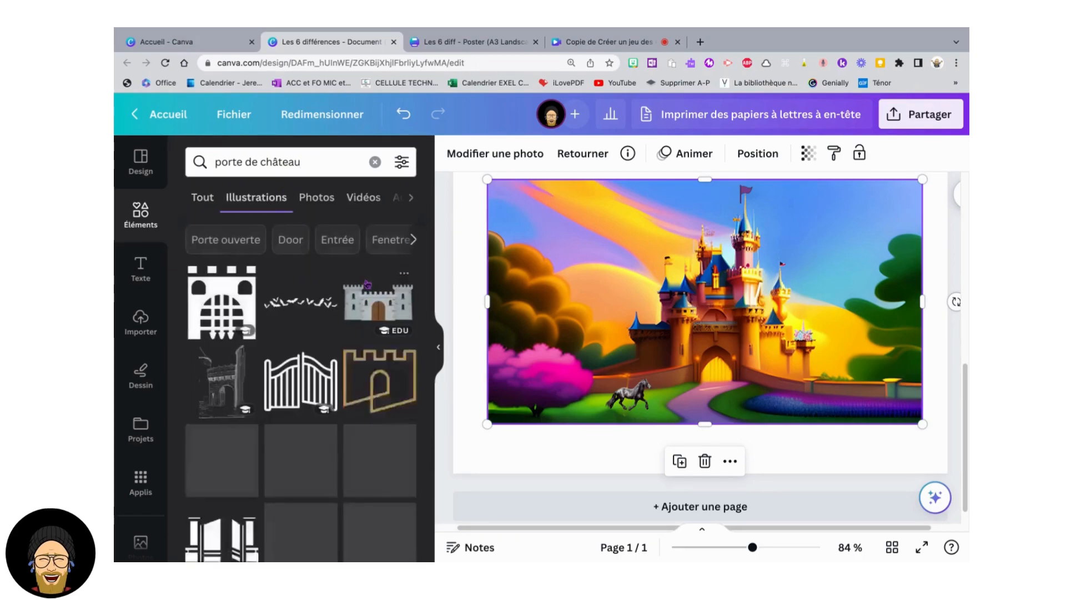
{"action": "scroll", "coordinate": [361, 339], "scroll_direction": "down", "scroll_amount": 3}
{"action": "scroll", "coordinate": [368, 337], "scroll_direction": "down", "scroll_amount": 10}
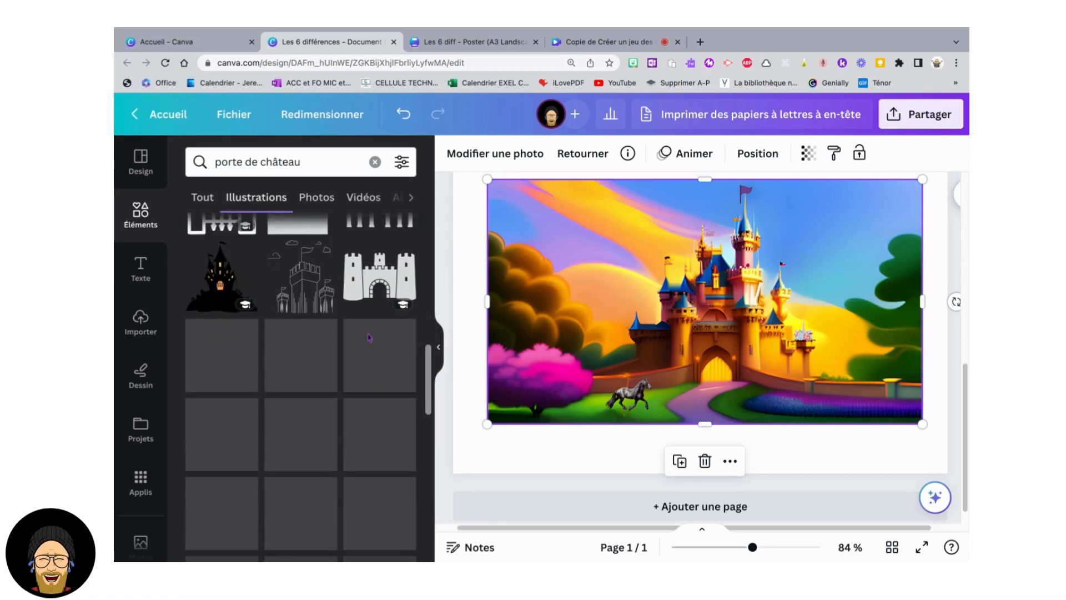
{"action": "scroll", "coordinate": [372, 366], "scroll_direction": "down", "scroll_amount": 10}
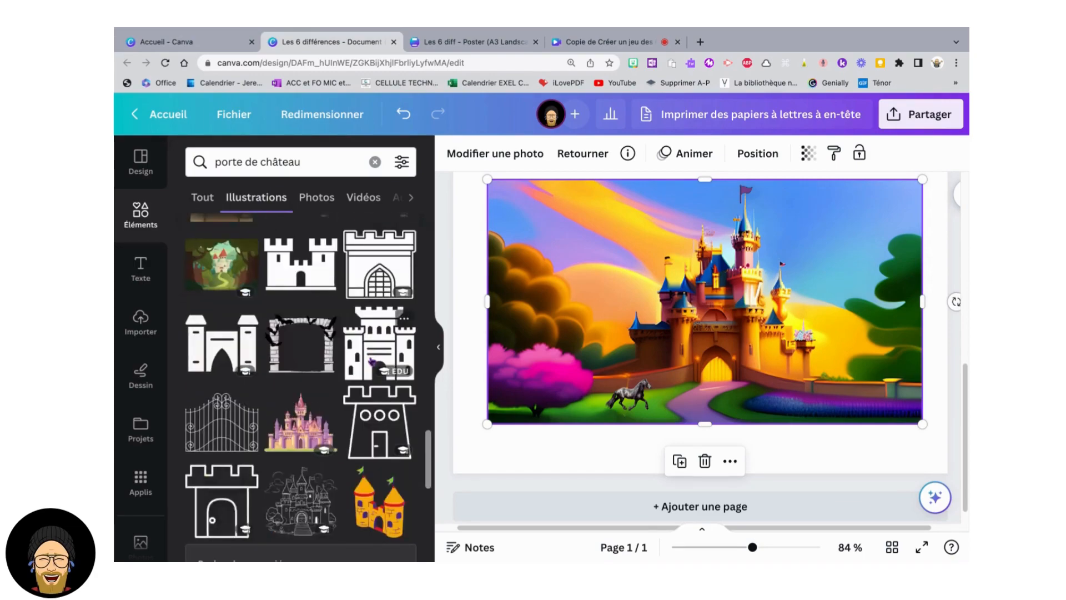
{"action": "scroll", "coordinate": [371, 362], "scroll_direction": "up", "scroll_amount": 3}
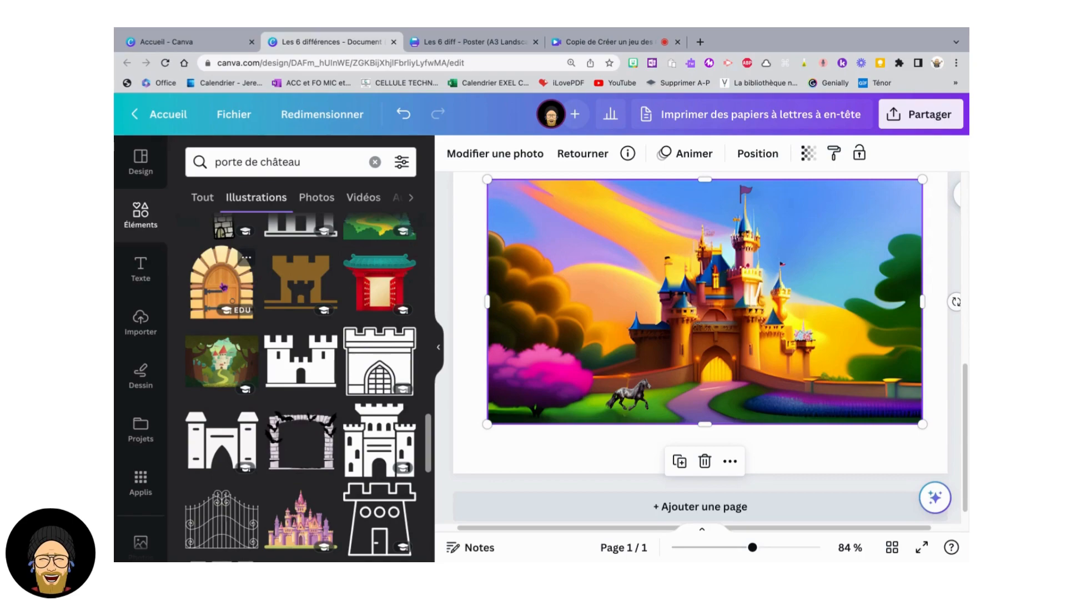
{"action": "left_click", "coordinate": [222, 289]}
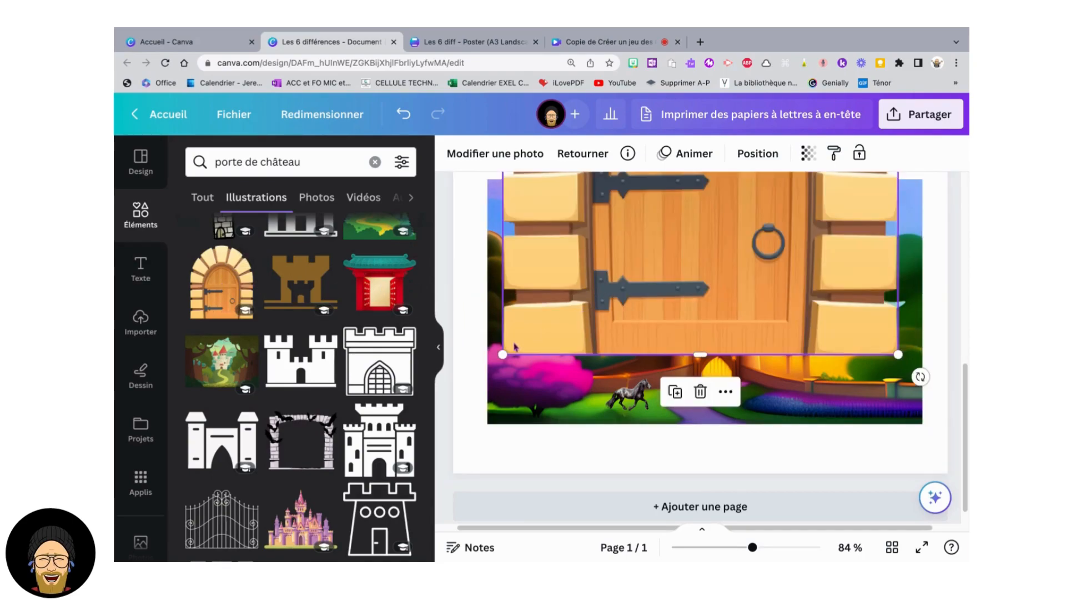
- Shrink the arched wooden door to gate size and place it over the castle's entrance in the lower image
{"action": "left_click_drag", "start_coordinate": [503, 351], "coordinate": [726, 274]}
{"action": "left_click_drag", "start_coordinate": [793, 238], "coordinate": [698, 394]}
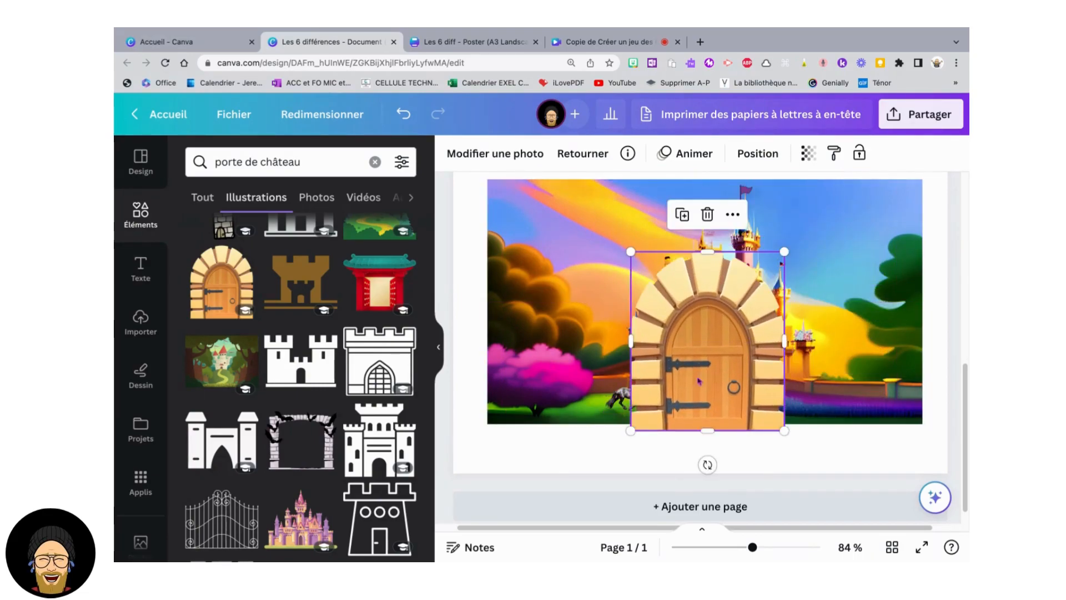
{"action": "left_click_drag", "start_coordinate": [787, 254], "coordinate": [737, 345]}
{"action": "left_click_drag", "start_coordinate": [699, 391], "coordinate": [731, 348]}
{"action": "left_click", "coordinate": [766, 364]}
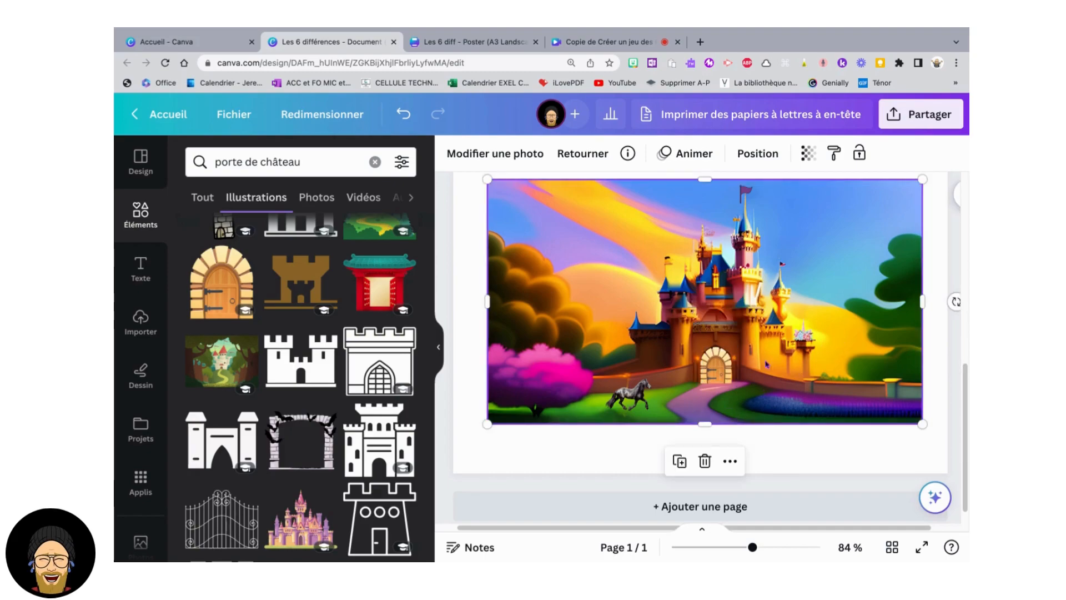
- Set the transparency of the wooden door over the castle entrance to 68
{"action": "left_click", "coordinate": [726, 376]}
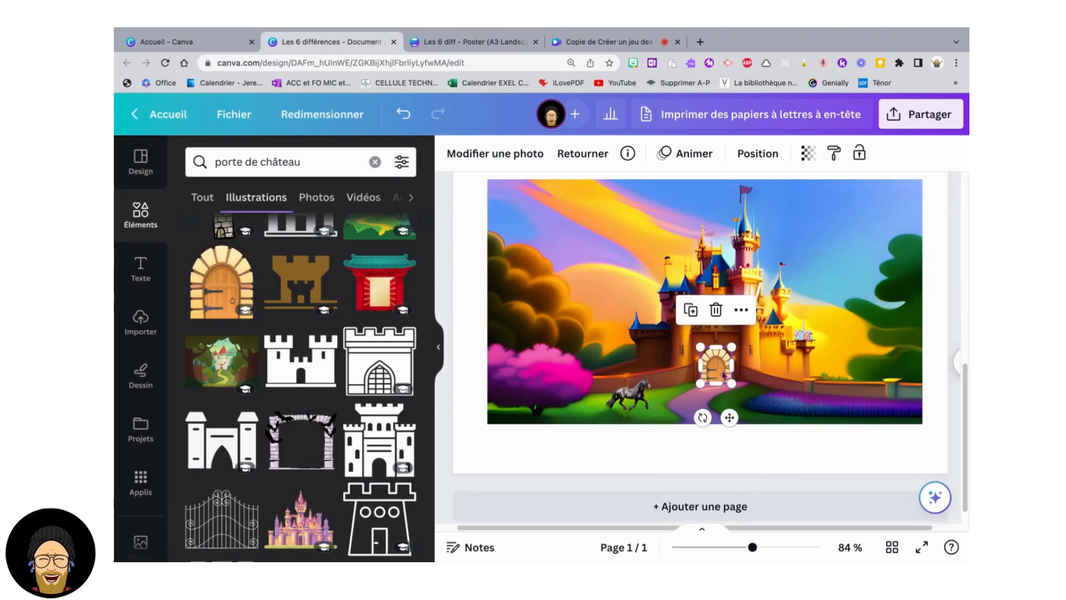
{"action": "left_click", "coordinate": [808, 154]}
{"action": "left_click", "coordinate": [809, 214]}
{"action": "key", "text": "Left"}
{"action": "key", "text": "Left"}
{"action": "key", "text": "Left"}
{"action": "key", "text": "Left"}
{"action": "key", "text": "Left"}
{"action": "key", "text": "Left"}
{"action": "key", "text": "Left"}
{"action": "key", "text": "Left"}
{"action": "key", "text": "Left"}
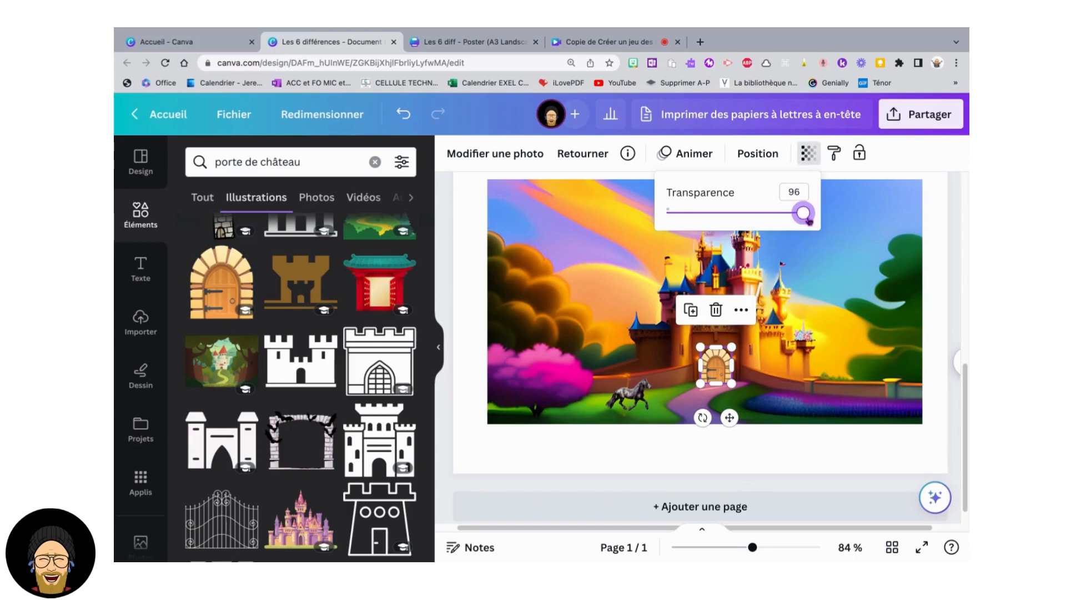
{"action": "key", "text": "Left"}
{"action": "key", "text": "Left"}
{"action": "key", "text": "Left"}
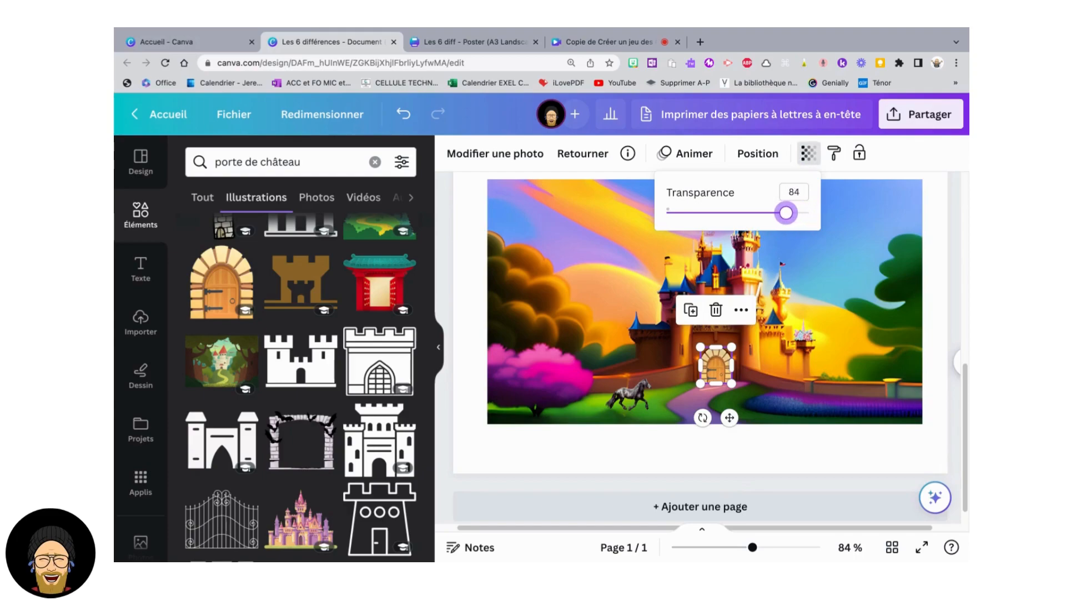
{"action": "key", "text": "Left"}
{"action": "key", "text": "Left"}
{"action": "key", "text": "Left"}
{"action": "key", "text": "Left"}
{"action": "key", "text": "Left"}
{"action": "key", "text": "Left"}
{"action": "key", "text": "Left"}
{"action": "key", "text": "Left"}
{"action": "key", "text": "Left"}
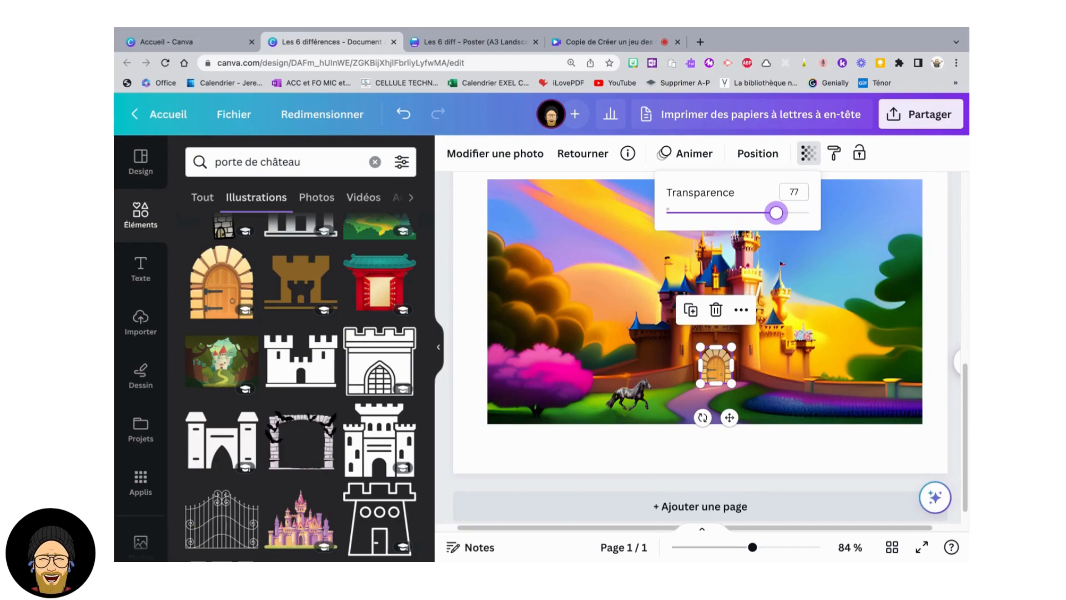
{"action": "key", "text": "Left"}
{"action": "key", "text": "Left"}
{"action": "key", "text": "Left"}
{"action": "key", "text": "Left"}
{"action": "key", "text": "Left"}
{"action": "key", "text": "Left"}
{"action": "key", "text": "Left"}
{"action": "key", "text": "Left"}
{"action": "key", "text": "Left"}
{"action": "key", "text": "Left"}
{"action": "key", "text": "Left"}
{"action": "key", "text": "Left"}
{"action": "key", "text": "Left"}
{"action": "key", "text": "Left"}
{"action": "key", "text": "Right"}
{"action": "key", "text": "Right"}
{"action": "key", "text": "Right"}
{"action": "key", "text": "Right"}
{"action": "key", "text": "Right"}
{"action": "key", "text": "Right"}
{"action": "key", "text": "Right"}
{"action": "key", "text": "Right"}
{"action": "key", "text": "Right"}
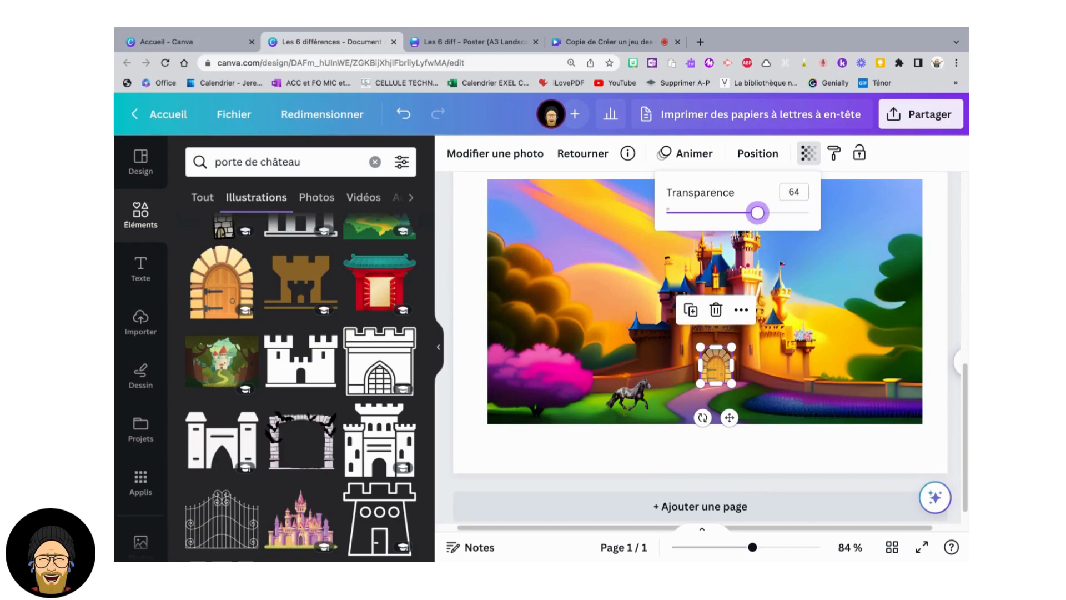
{"action": "key", "text": "Right"}
{"action": "key", "text": "Left"}
{"action": "key", "text": "Left"}
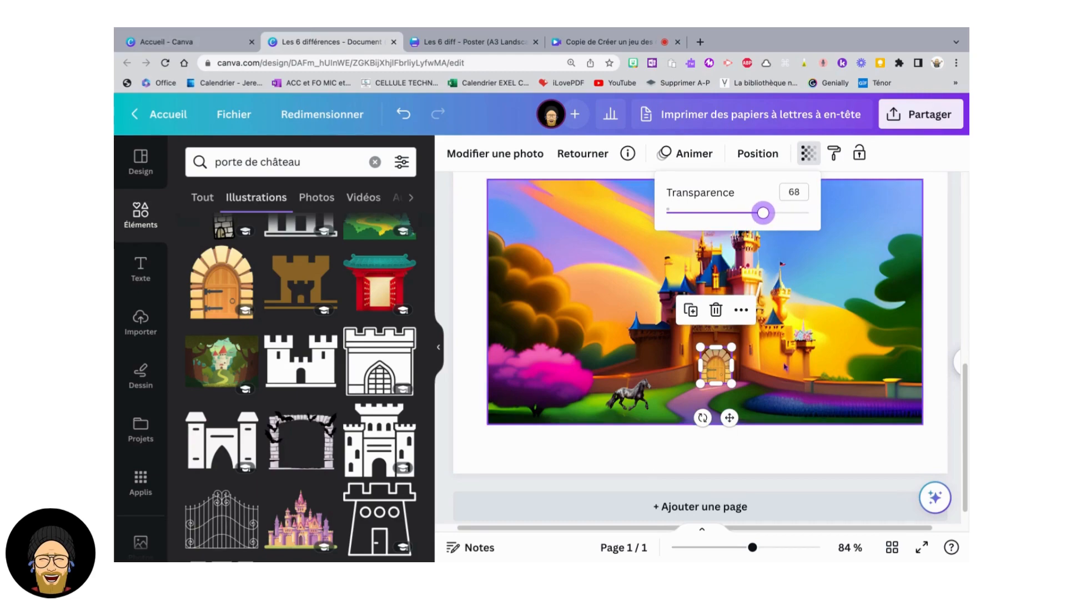
{"action": "left_click", "coordinate": [767, 384]}
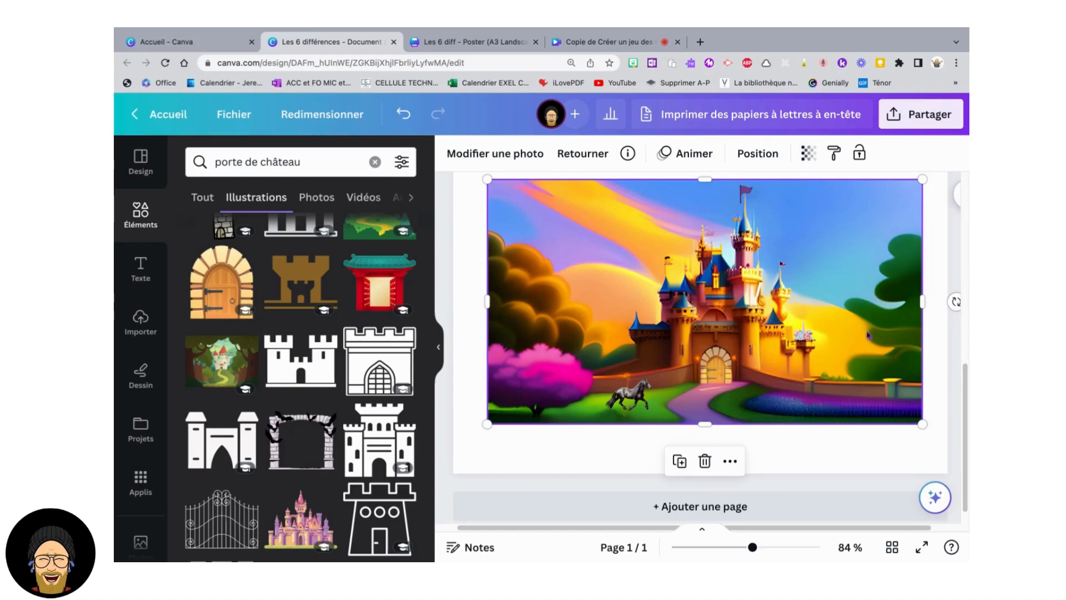
- Nudge the purple flag slightly sideways to line it up with the top of the tallest tower
{"action": "scroll", "coordinate": [778, 333], "scroll_direction": "up", "scroll_amount": 1}
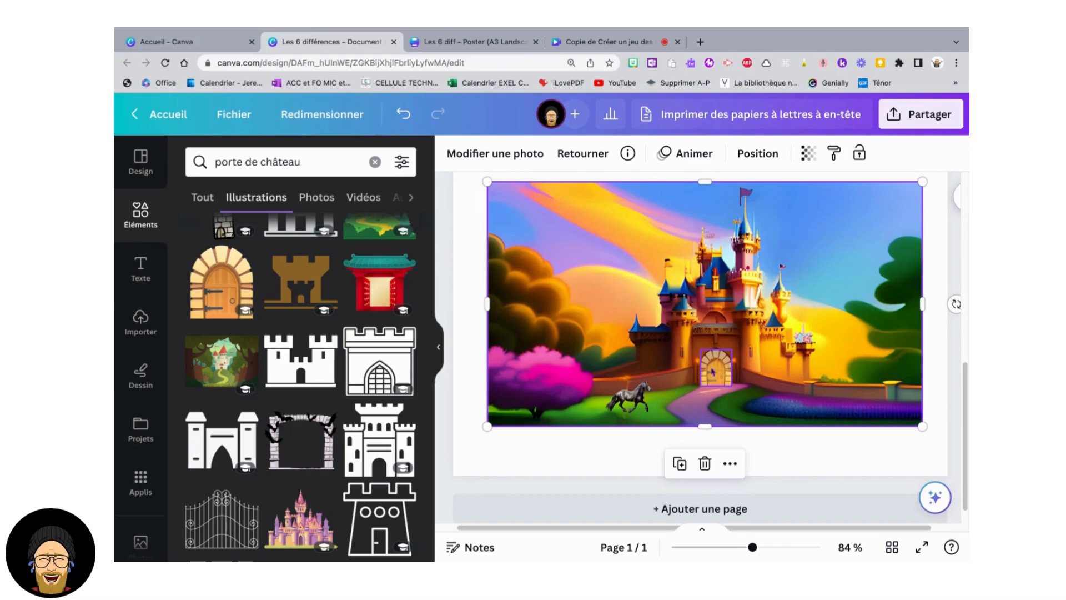
{"action": "scroll", "coordinate": [772, 250], "scroll_direction": "up", "scroll_amount": 2}
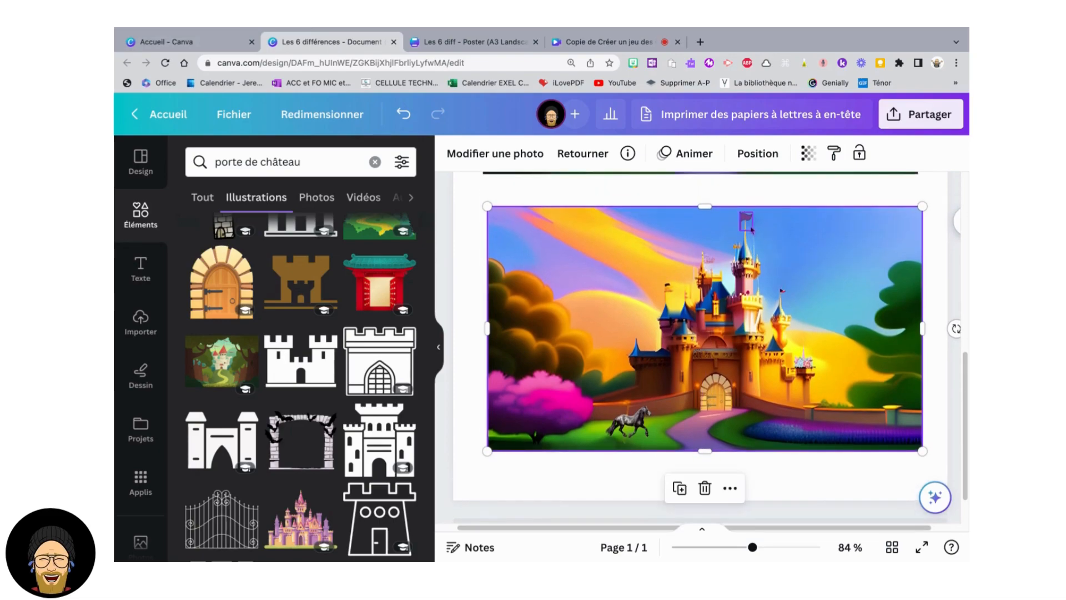
{"action": "left_click", "coordinate": [747, 222]}
{"action": "left_click", "coordinate": [805, 223]}
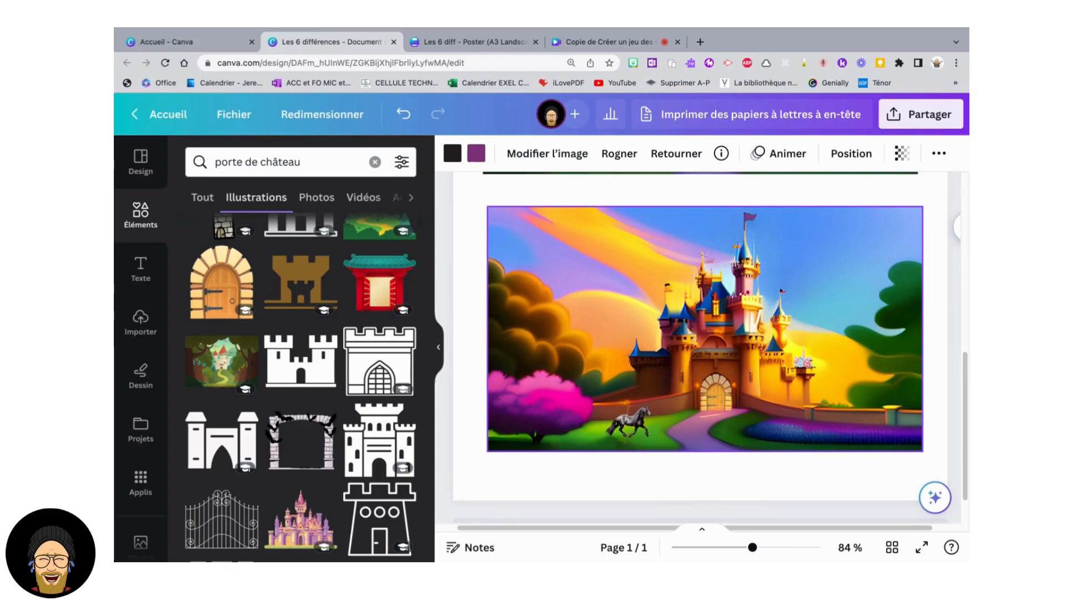
{"action": "left_click", "coordinate": [750, 222]}
{"action": "left_click", "coordinate": [818, 275]}
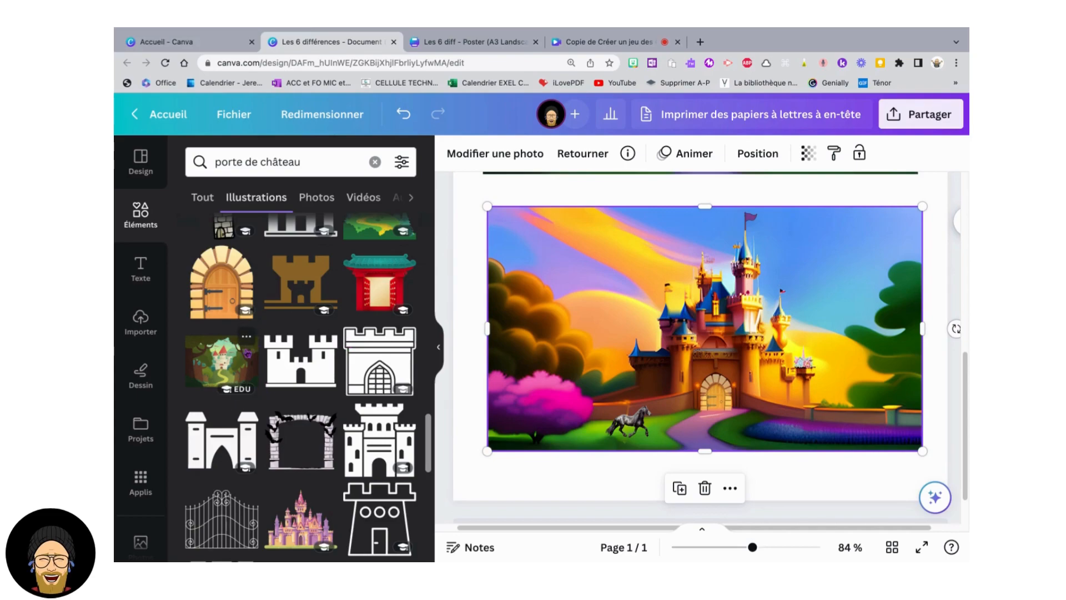
- Browse the mockup templates by category in the Mockups app
{"action": "scroll", "coordinate": [718, 312], "scroll_direction": "up", "scroll_amount": 3}
{"action": "scroll", "coordinate": [718, 312], "scroll_direction": "down", "scroll_amount": 5}
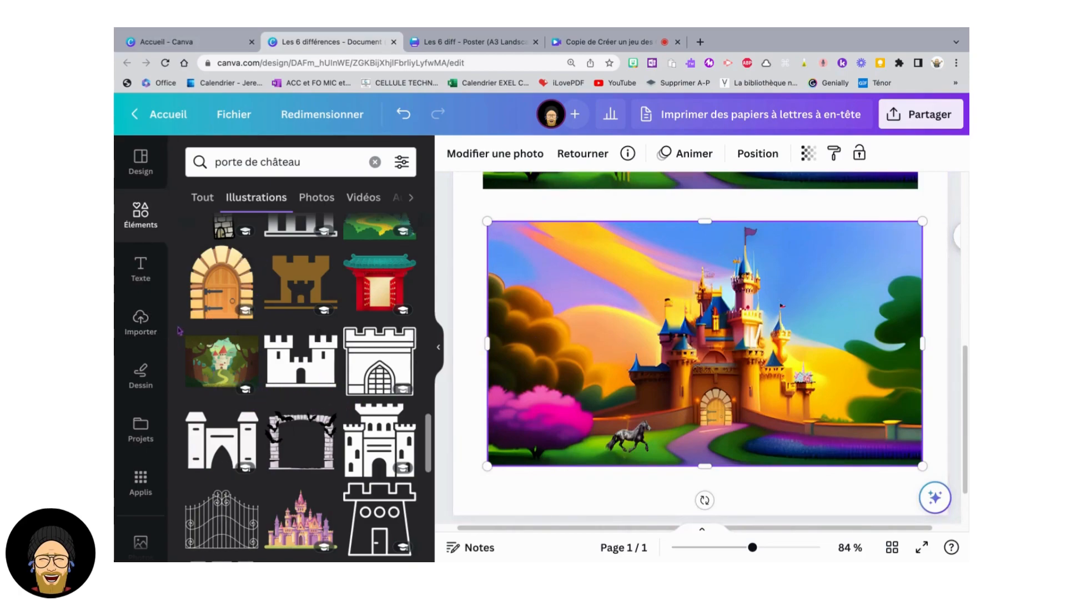
{"action": "left_click", "coordinate": [145, 495]}
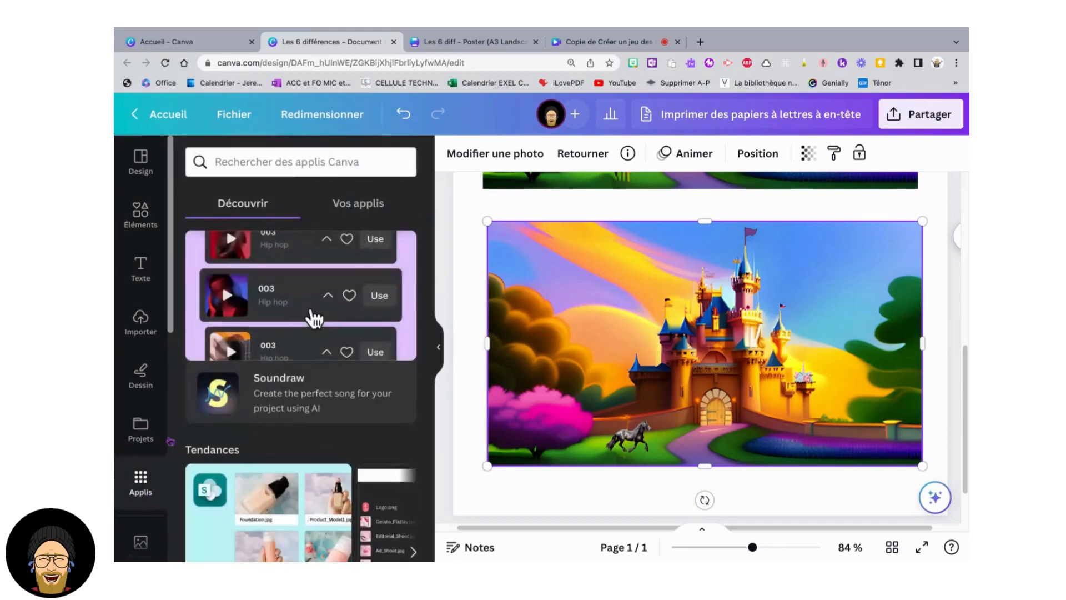
{"action": "scroll", "coordinate": [319, 289], "scroll_direction": "down", "scroll_amount": 10}
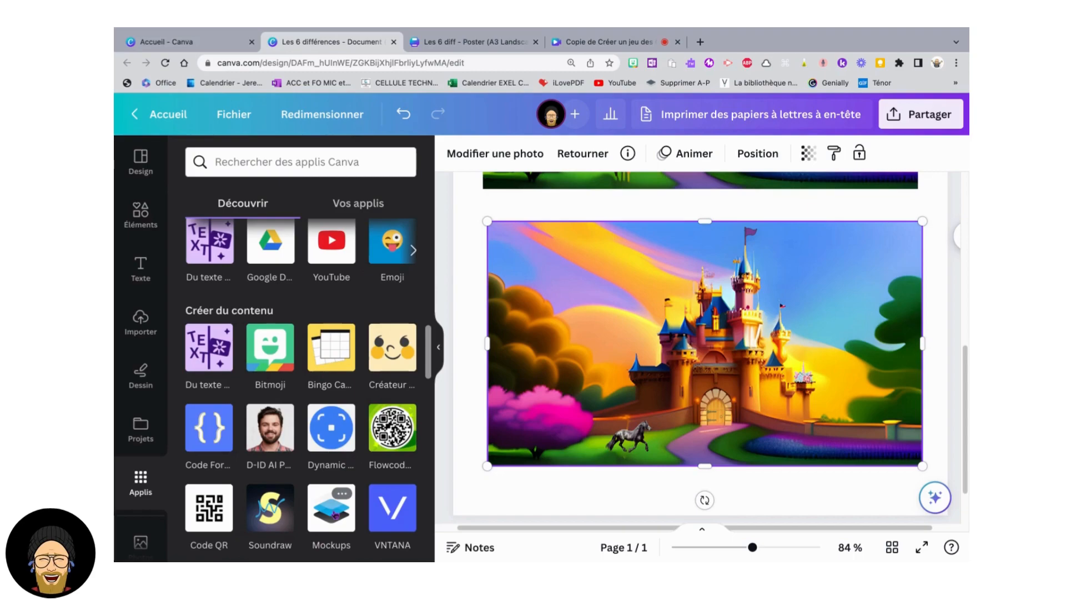
{"action": "left_click", "coordinate": [335, 514]}
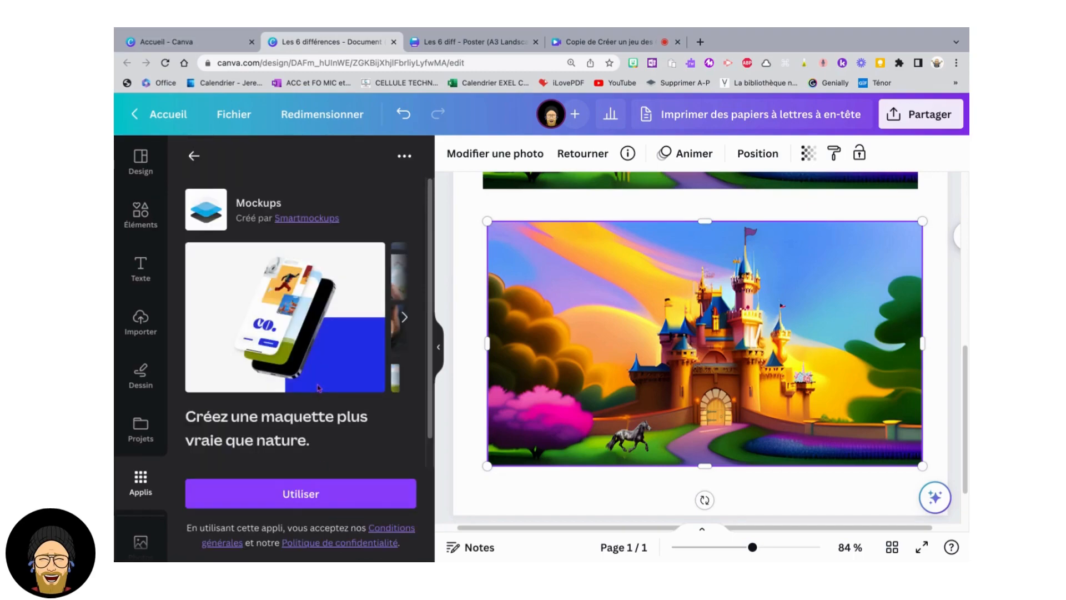
{"action": "scroll", "coordinate": [319, 387], "scroll_direction": "down", "scroll_amount": 1}
{"action": "left_click", "coordinate": [318, 491]}
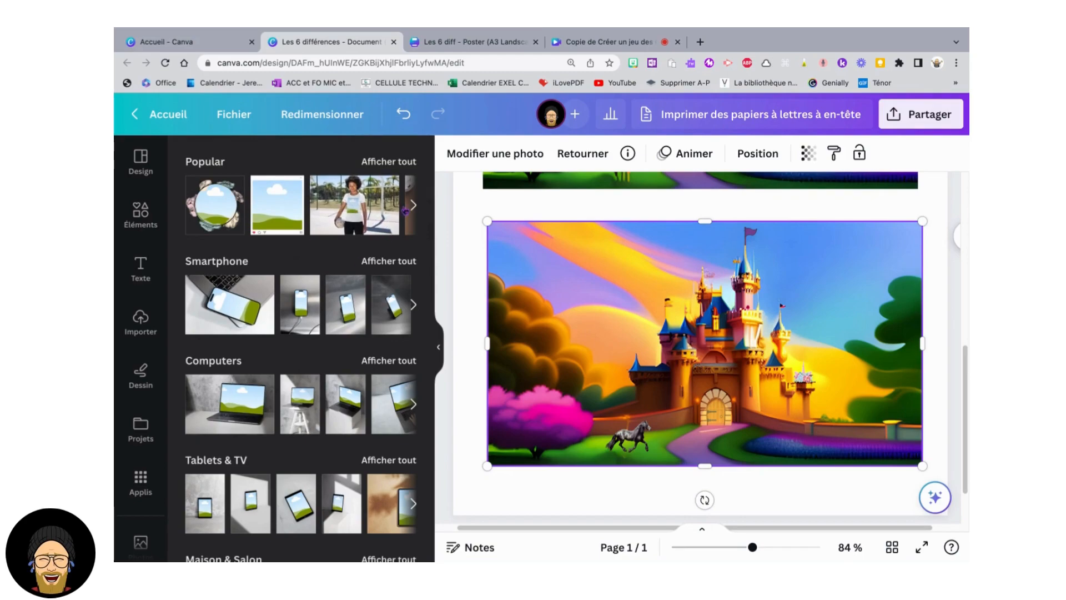
{"action": "scroll", "coordinate": [353, 248], "scroll_direction": "down", "scroll_amount": 7}
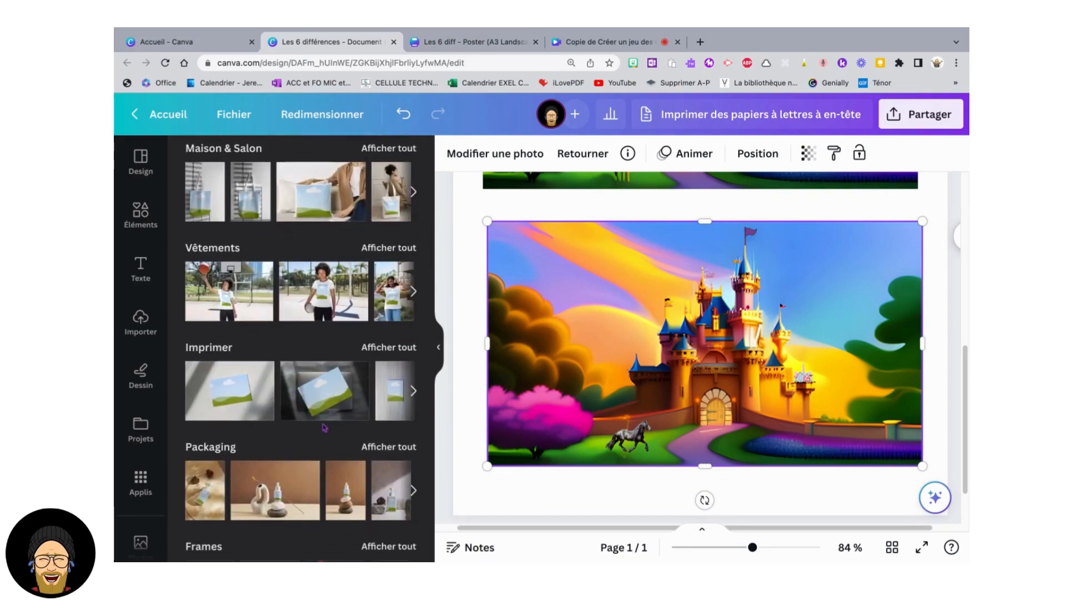
{"action": "scroll", "coordinate": [301, 348], "scroll_direction": "down", "scroll_amount": 3}
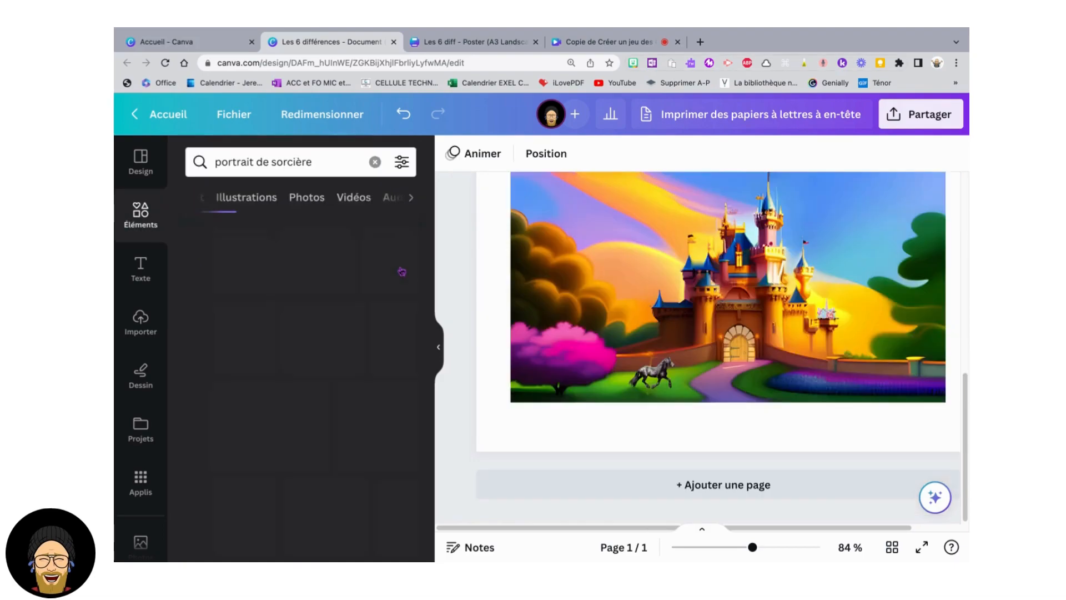
- Browse the frames for "portrait de sorcière" and place the slanted brushstroke-shaped frame over the lower castle image
{"action": "scroll", "coordinate": [391, 420], "scroll_direction": "down", "scroll_amount": 2}
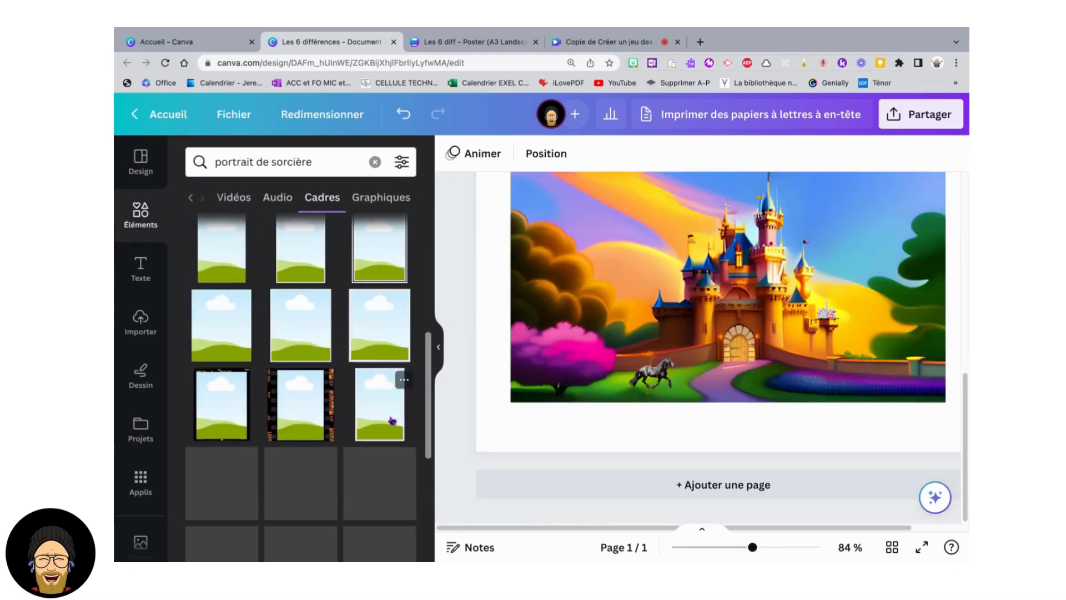
{"action": "scroll", "coordinate": [387, 420], "scroll_direction": "down", "scroll_amount": 5}
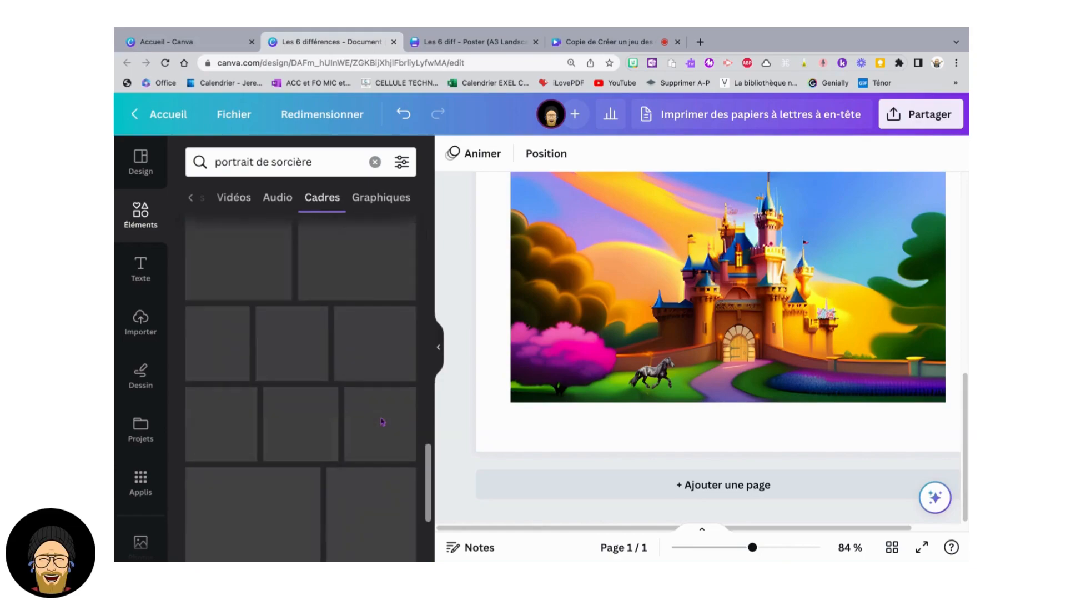
{"action": "scroll", "coordinate": [432, 492], "scroll_direction": "up", "scroll_amount": 2}
{"action": "scroll", "coordinate": [432, 491], "scroll_direction": "up", "scroll_amount": 4}
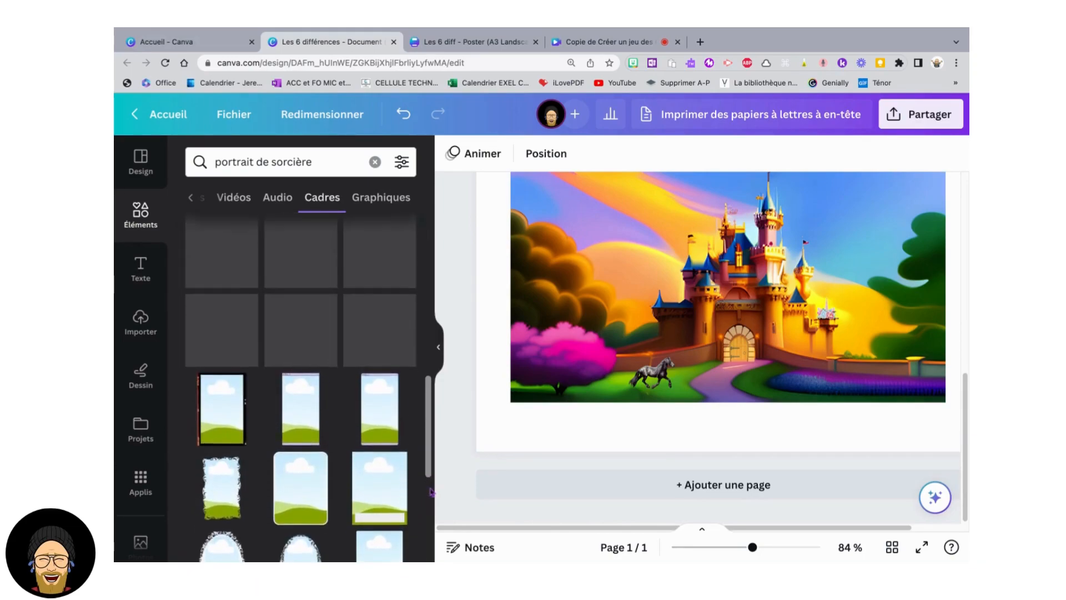
{"action": "scroll", "coordinate": [300, 388], "scroll_direction": "up", "scroll_amount": 5}
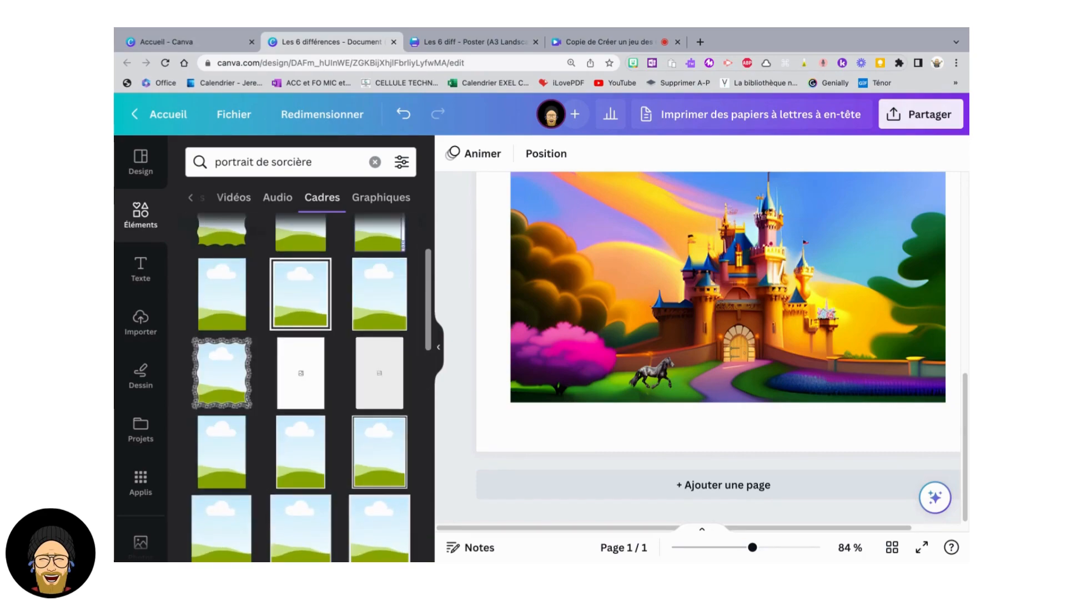
{"action": "scroll", "coordinate": [311, 389], "scroll_direction": "up", "scroll_amount": 2}
{"action": "scroll", "coordinate": [311, 389], "scroll_direction": "up", "scroll_amount": 2}
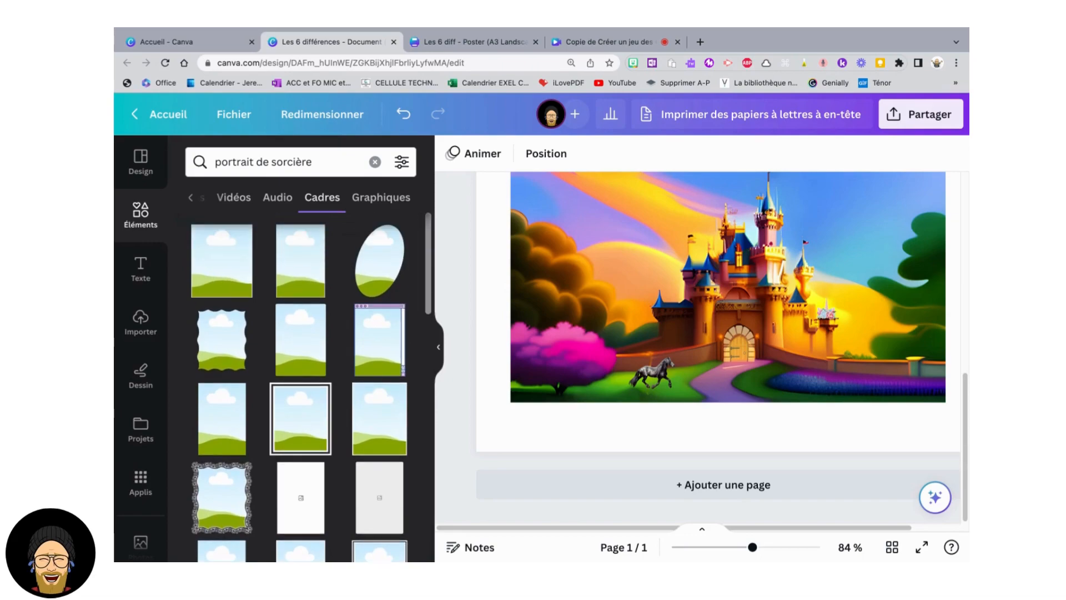
{"action": "scroll", "coordinate": [311, 389], "scroll_direction": "down", "scroll_amount": 15}
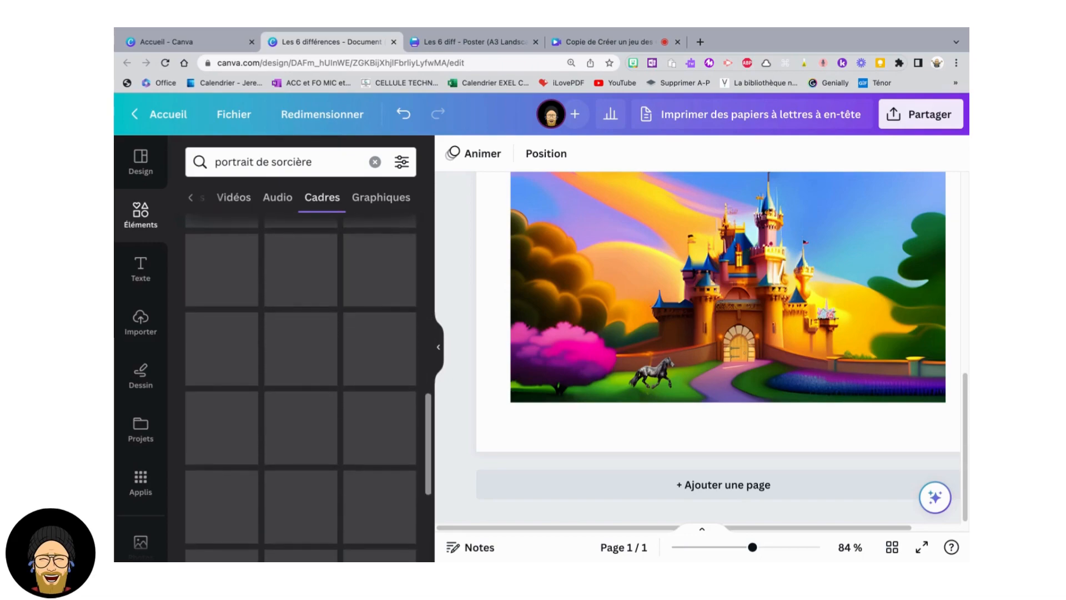
{"action": "scroll", "coordinate": [361, 484], "scroll_direction": "down", "scroll_amount": 1}
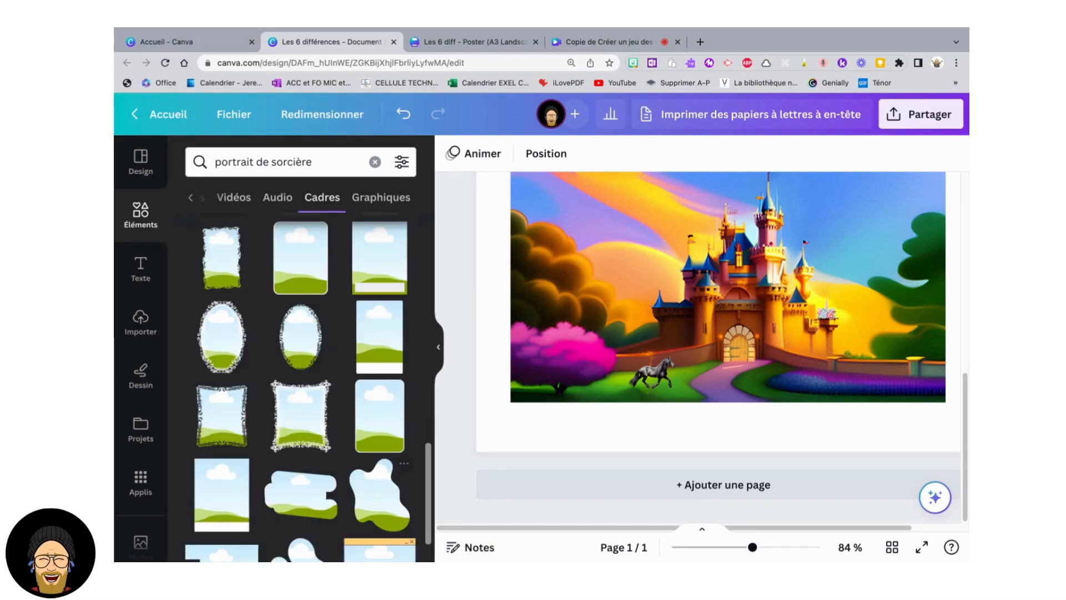
{"action": "scroll", "coordinate": [360, 485], "scroll_direction": "down", "scroll_amount": 1}
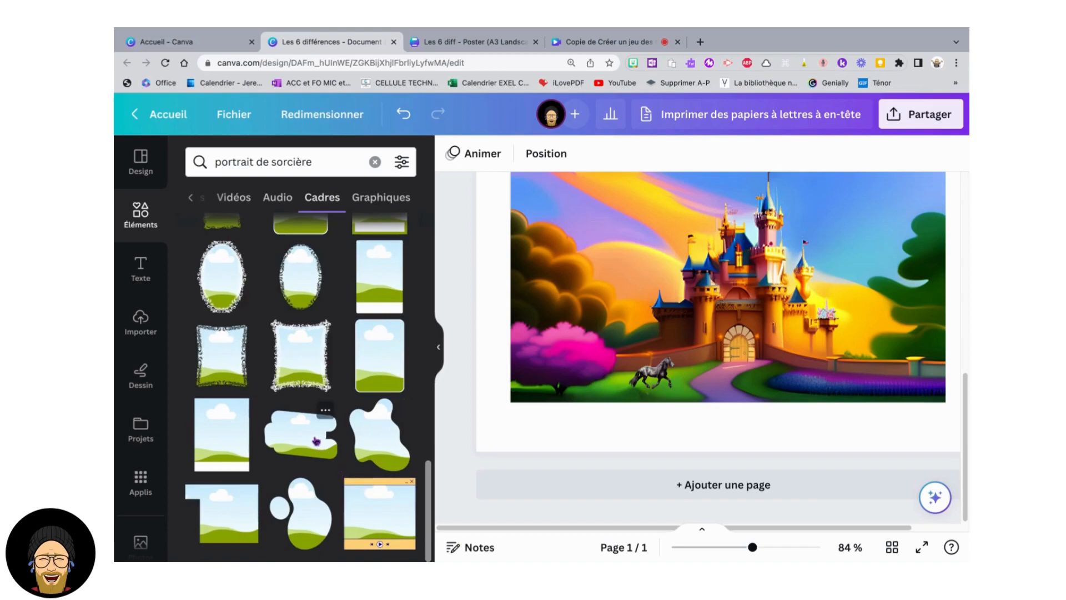
{"action": "left_click", "coordinate": [316, 441]}
{"action": "left_click_drag", "start_coordinate": [691, 191], "coordinate": [743, 373]}
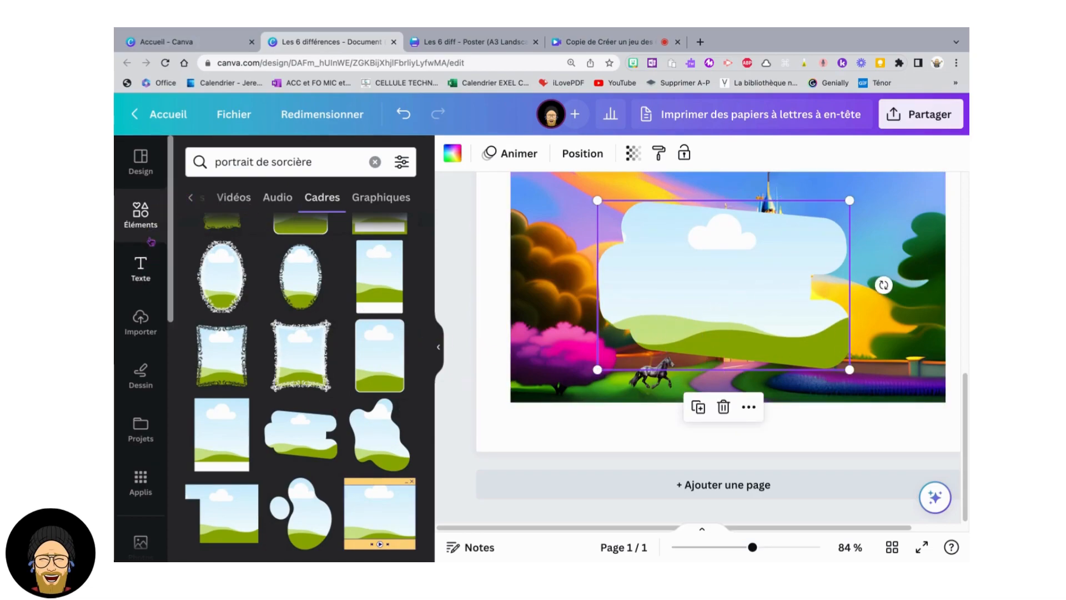
- Fill the frame with the photo of the witch in the dark red dress and shrink it onto the castle wall between the horse and gate
{"action": "left_click", "coordinate": [359, 163]}
{"action": "key", "text": "Return"}
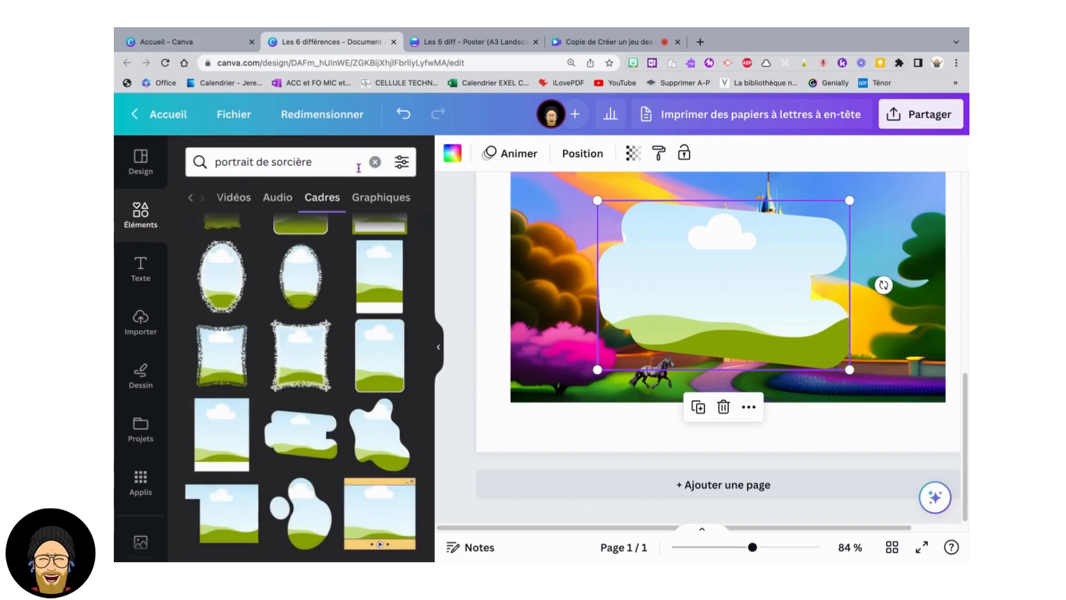
{"action": "scroll", "coordinate": [376, 336], "scroll_direction": "down", "scroll_amount": 10}
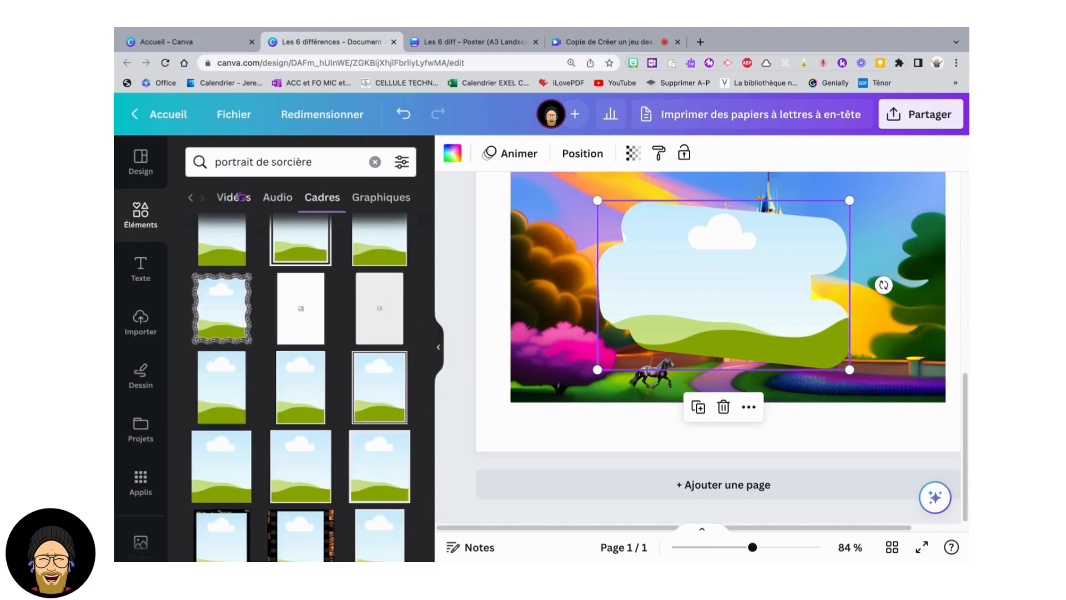
{"action": "left_click", "coordinate": [210, 198]}
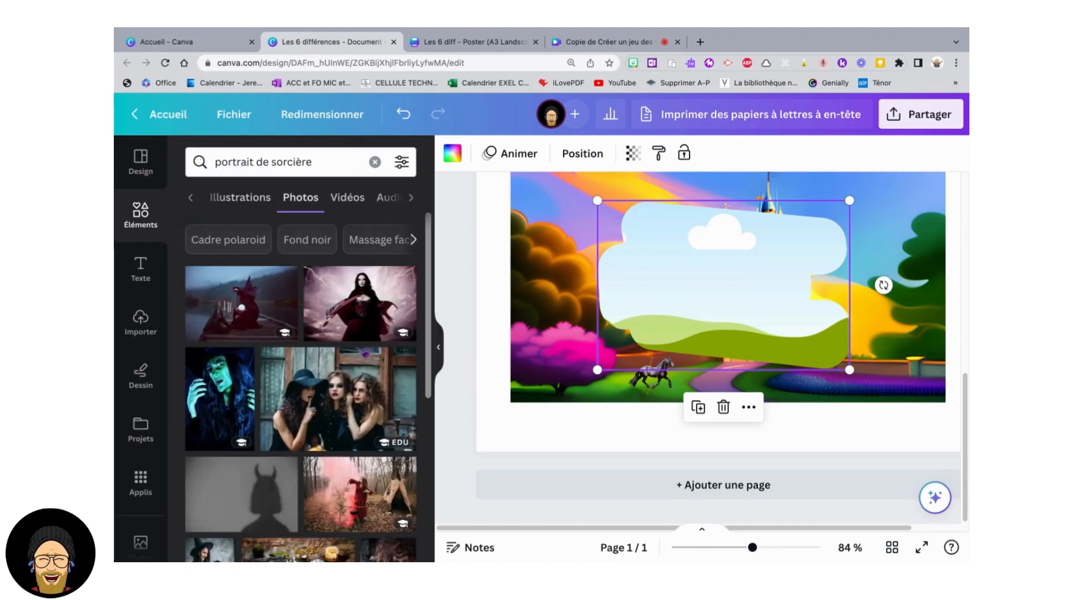
{"action": "left_click_drag", "start_coordinate": [375, 320], "coordinate": [654, 315]}
{"action": "left_click_drag", "start_coordinate": [850, 199], "coordinate": [686, 336]}
{"action": "left_click_drag", "start_coordinate": [686, 388], "coordinate": [681, 387]}
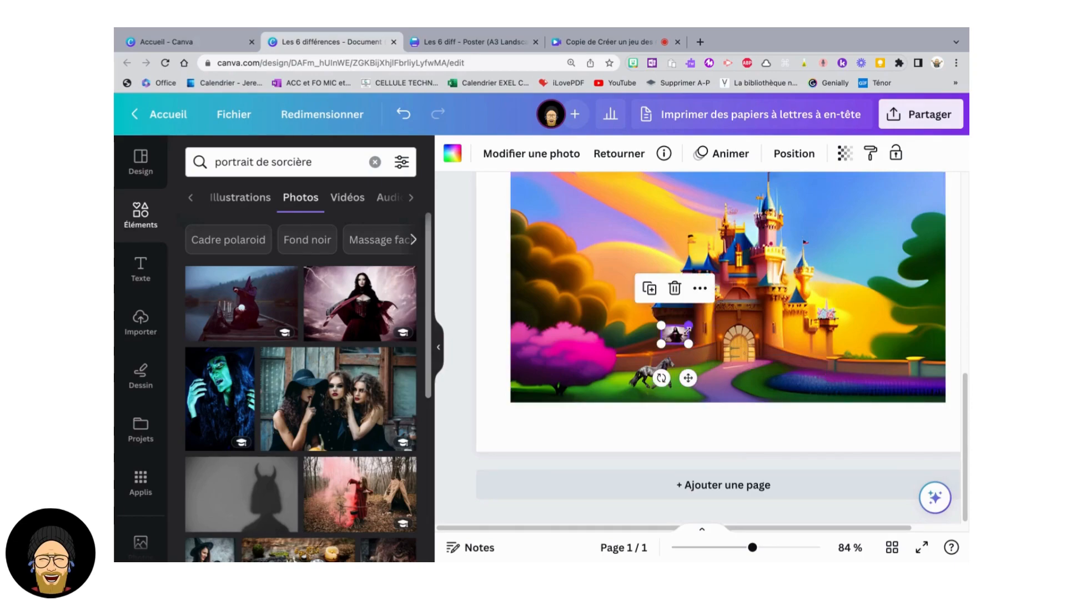
- Set the framed witch photo's transparency to 85 and shift it slightly towards the gate on the castle wall
{"action": "left_click", "coordinate": [855, 154]}
{"action": "left_click_drag", "start_coordinate": [842, 216], "coordinate": [844, 219]}
{"action": "key", "text": "Left"}
{"action": "key", "text": "Left"}
{"action": "key", "text": "Left"}
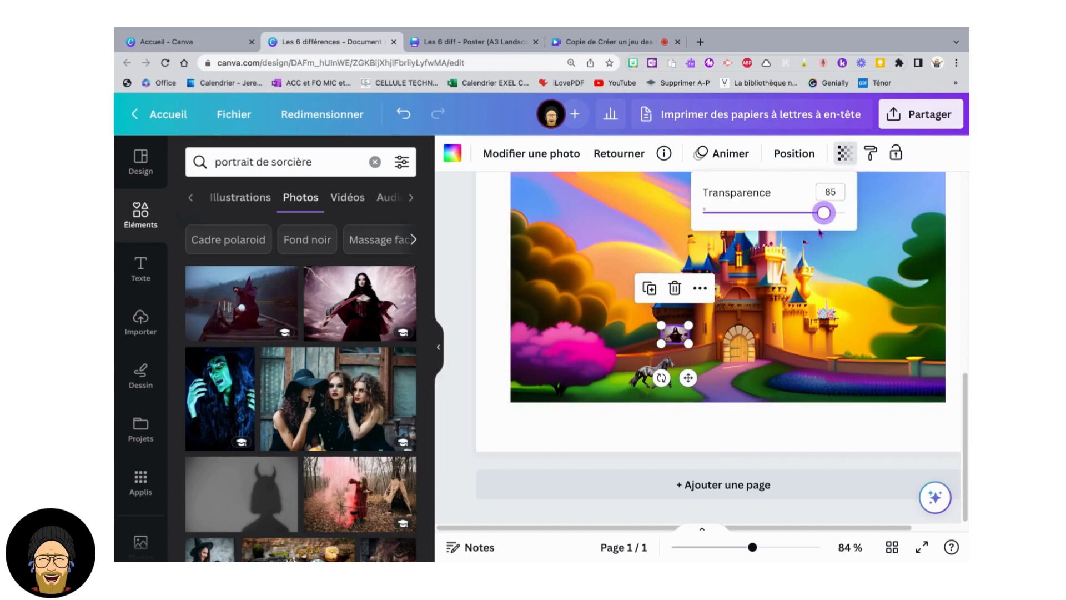
{"action": "key", "text": "Escape"}
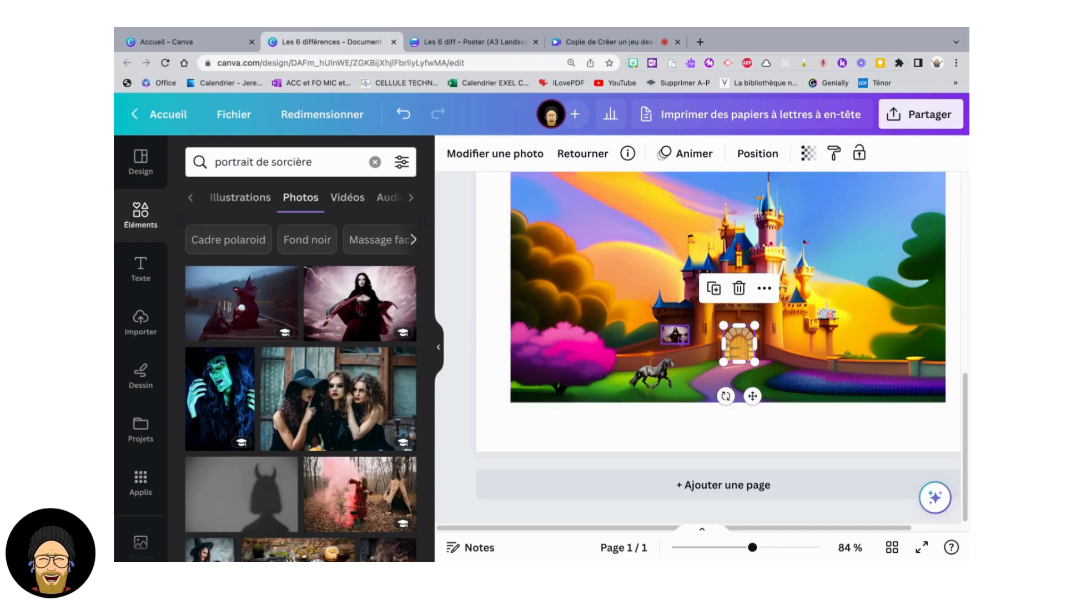
{"action": "key", "text": "Escape"}
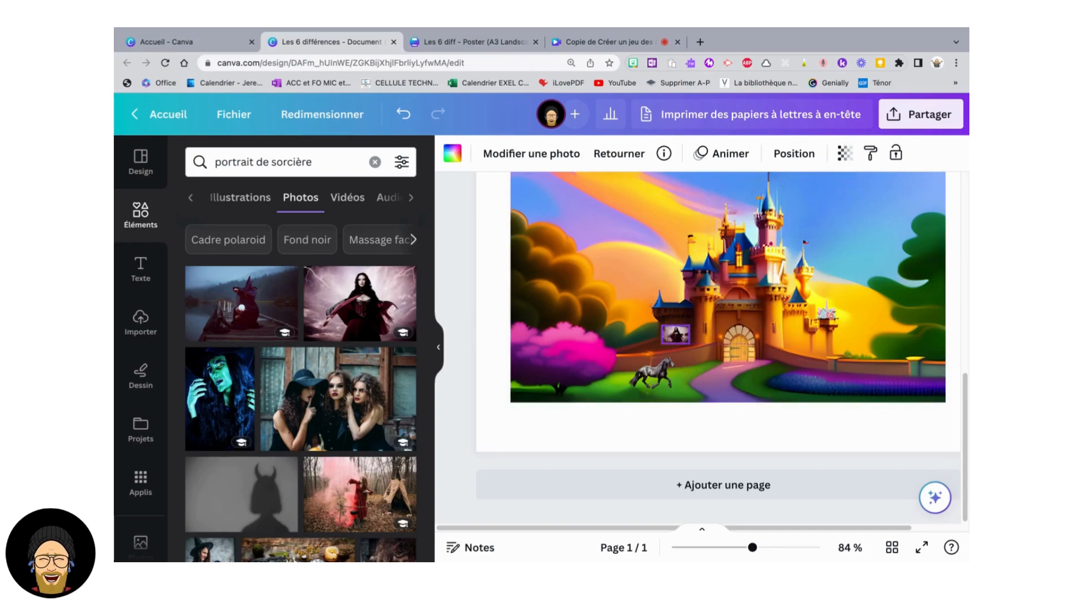
{"action": "left_click", "coordinate": [679, 333]}
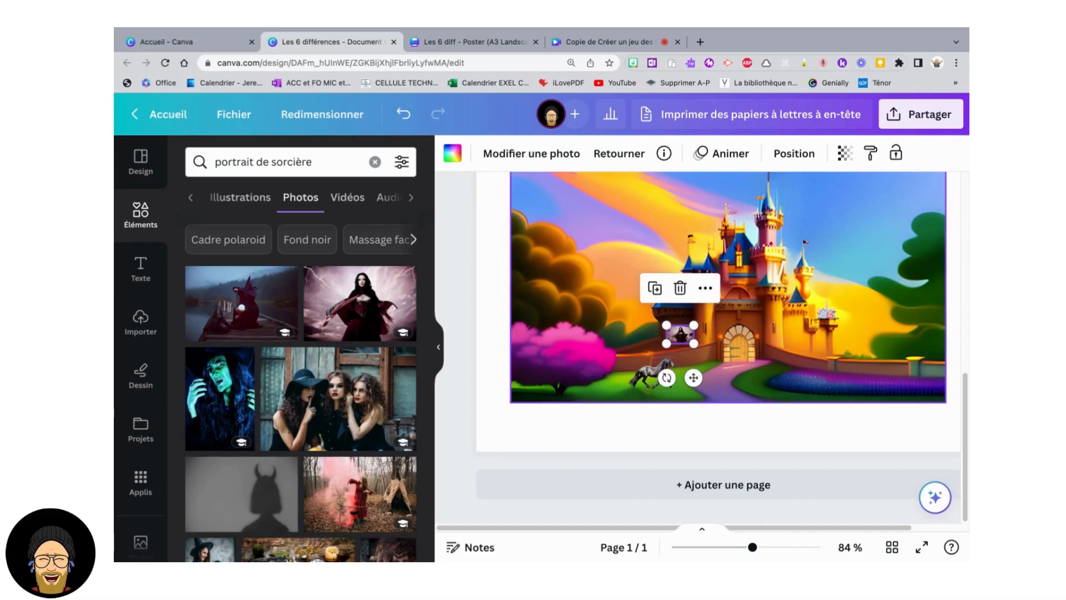
- Search the elements for "arbre" and browse the tree illustrations for one matching the castle scene
{"action": "scroll", "coordinate": [622, 344], "scroll_direction": "up", "scroll_amount": 4}
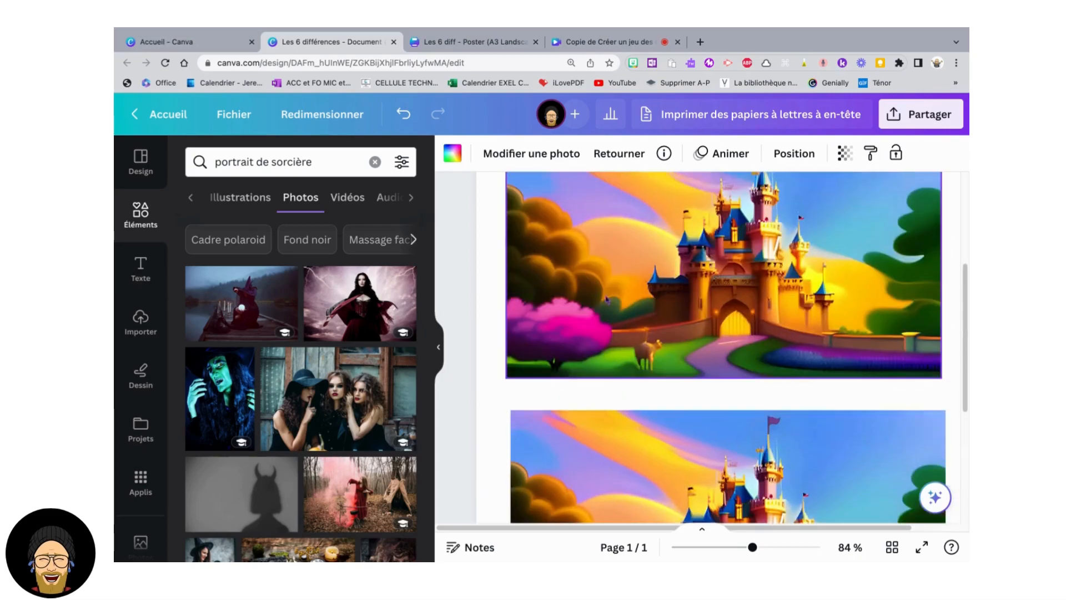
{"action": "scroll", "coordinate": [640, 320], "scroll_direction": "down", "scroll_amount": 2}
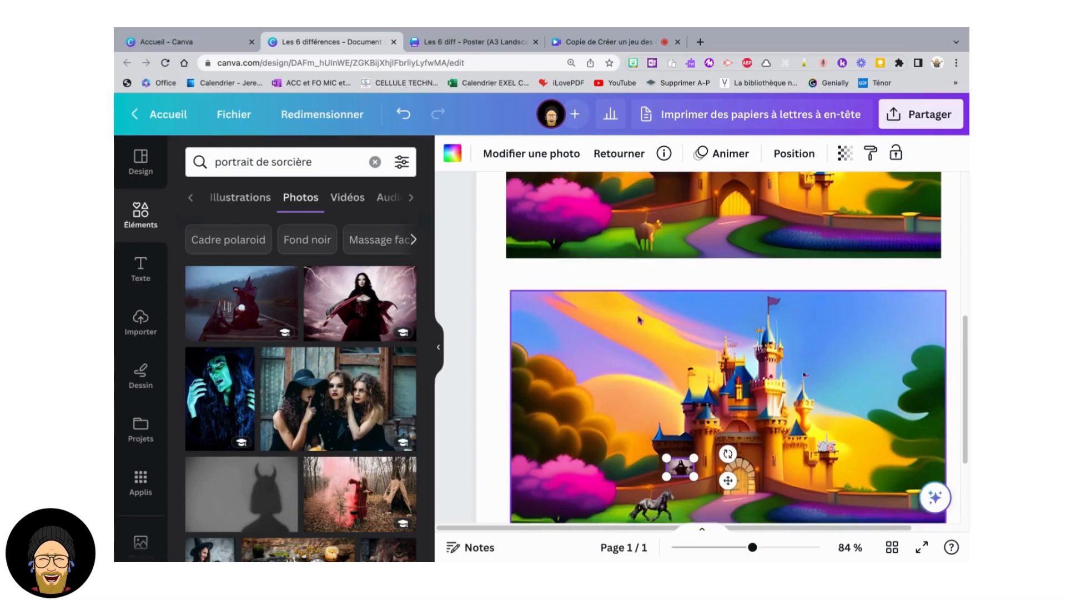
{"action": "left_click", "coordinate": [375, 162]}
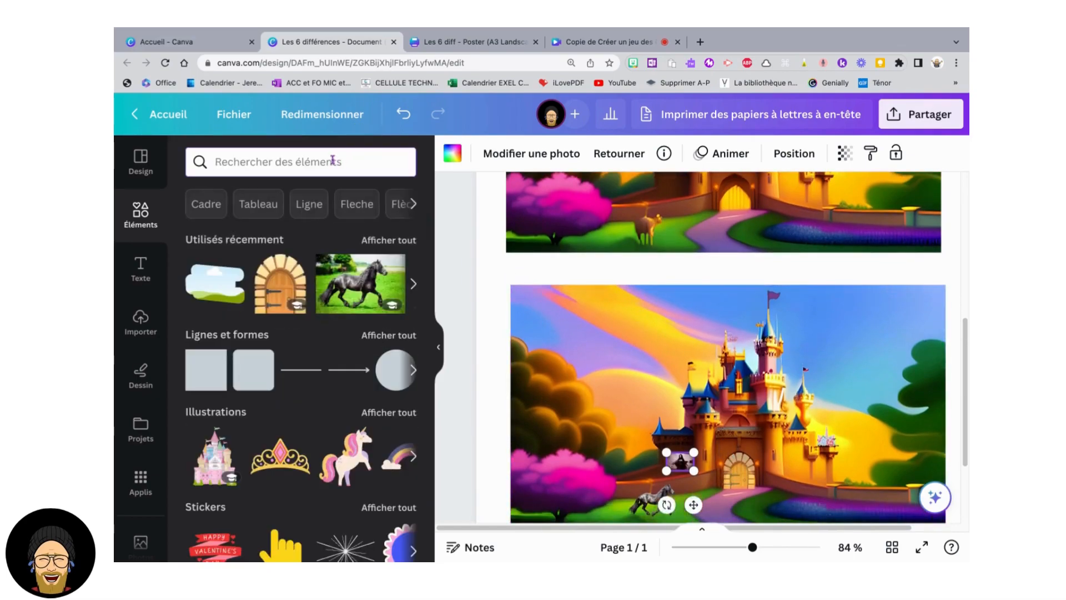
{"action": "type", "text": "arbre"}
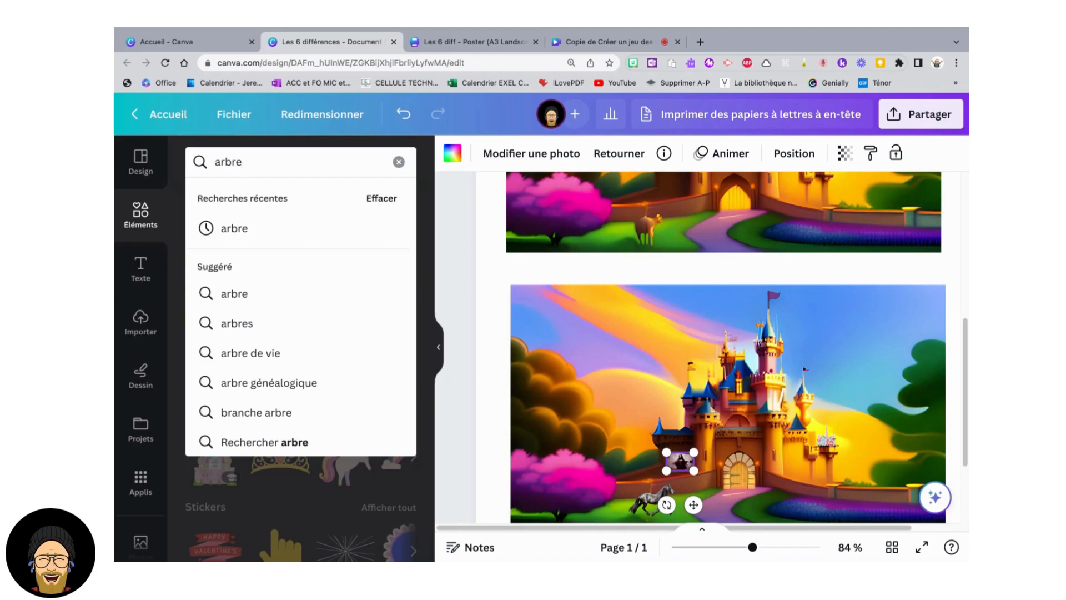
{"action": "key", "text": "Return"}
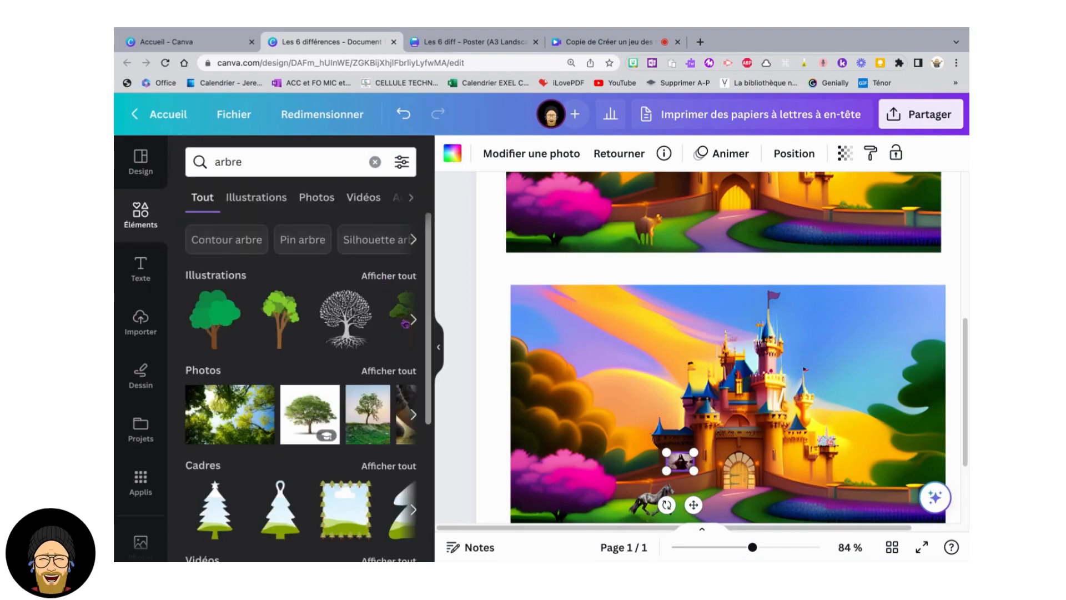
{"action": "left_click", "coordinate": [412, 321]}
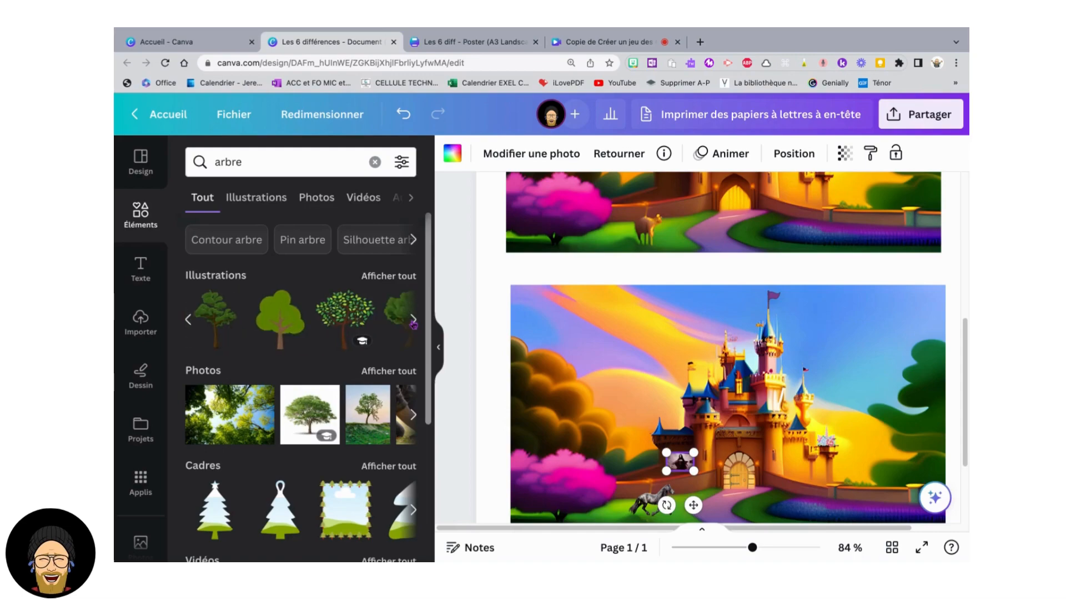
{"action": "left_click", "coordinate": [398, 277]}
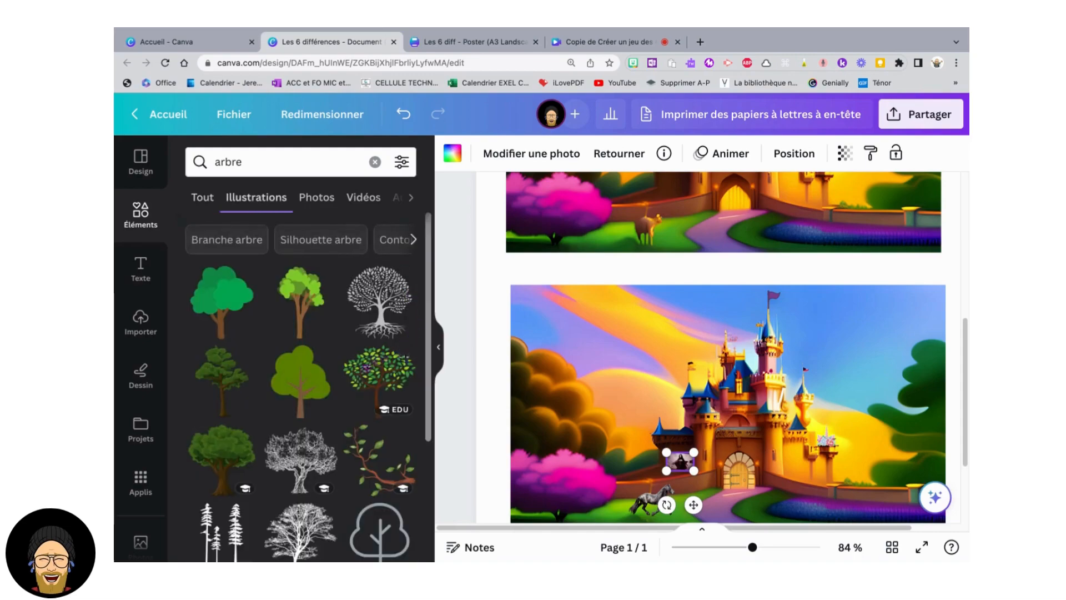
{"action": "scroll", "coordinate": [367, 370], "scroll_direction": "down", "scroll_amount": 10}
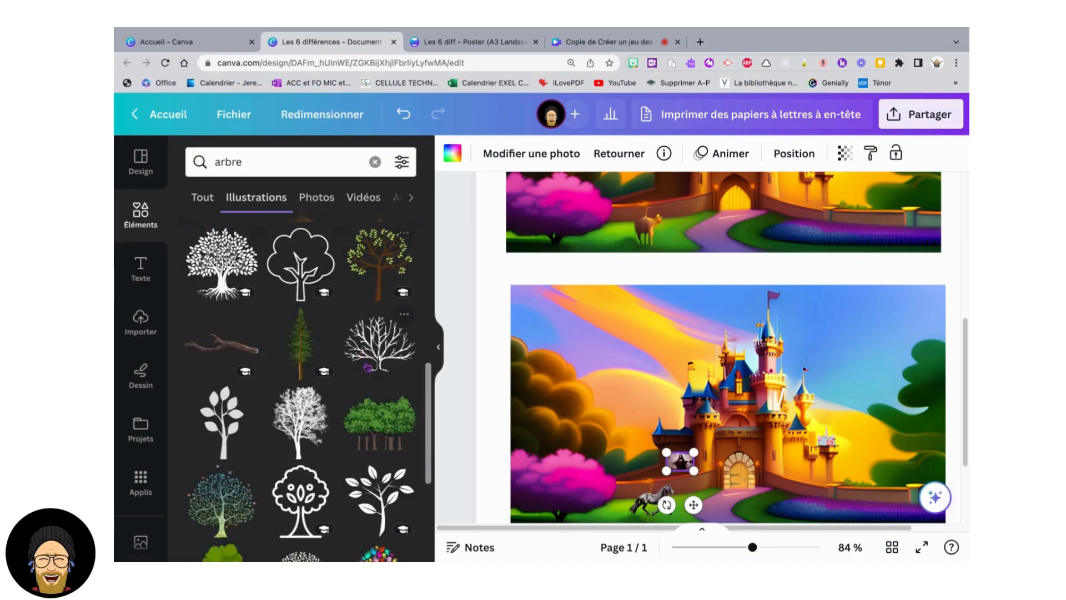
{"action": "scroll", "coordinate": [367, 369], "scroll_direction": "down", "scroll_amount": 2}
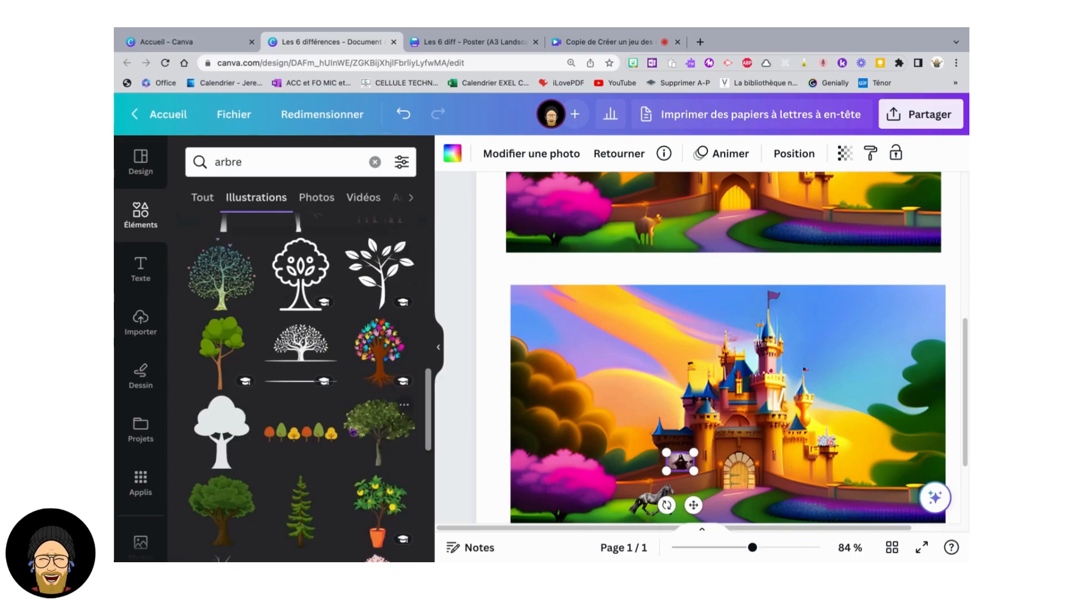
{"action": "scroll", "coordinate": [363, 437], "scroll_direction": "down", "scroll_amount": 5}
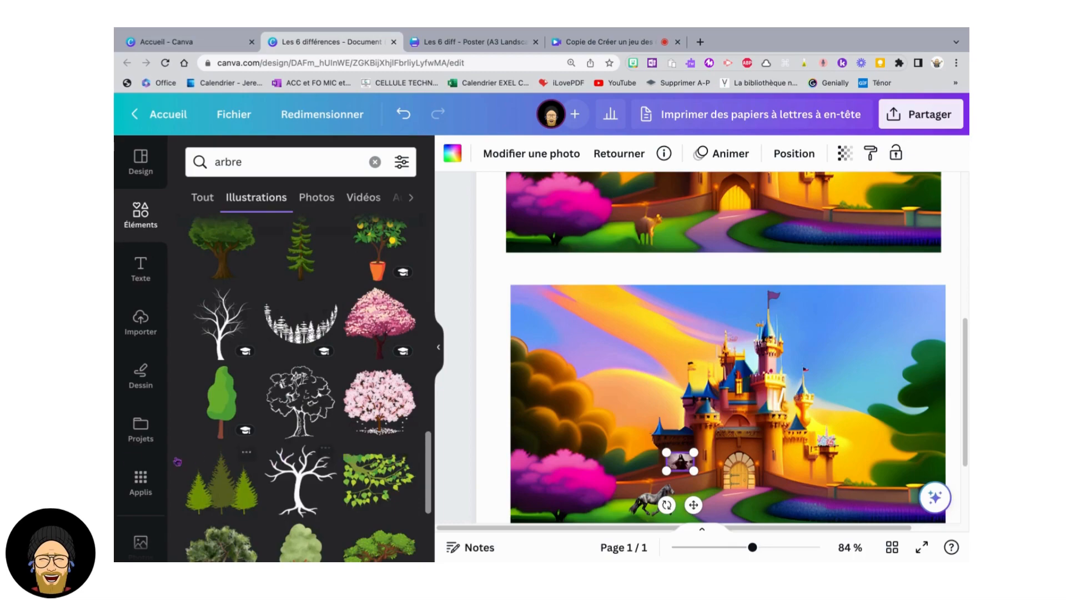
{"action": "scroll", "coordinate": [276, 441], "scroll_direction": "down", "scroll_amount": 2}
{"action": "scroll", "coordinate": [274, 439], "scroll_direction": "down", "scroll_amount": 5}
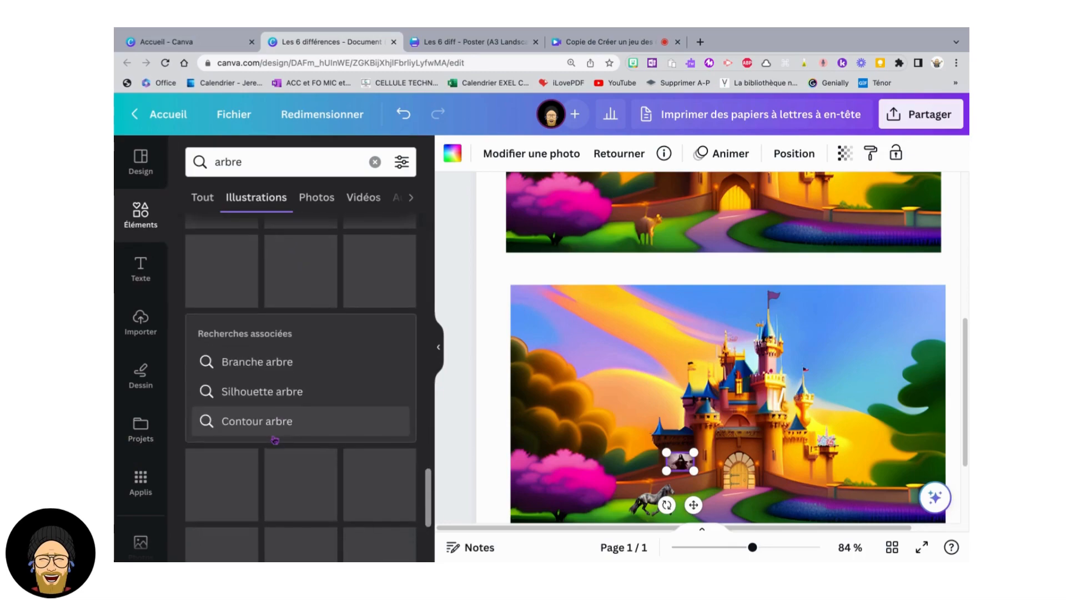
{"action": "scroll", "coordinate": [301, 404], "scroll_direction": "up", "scroll_amount": 2}
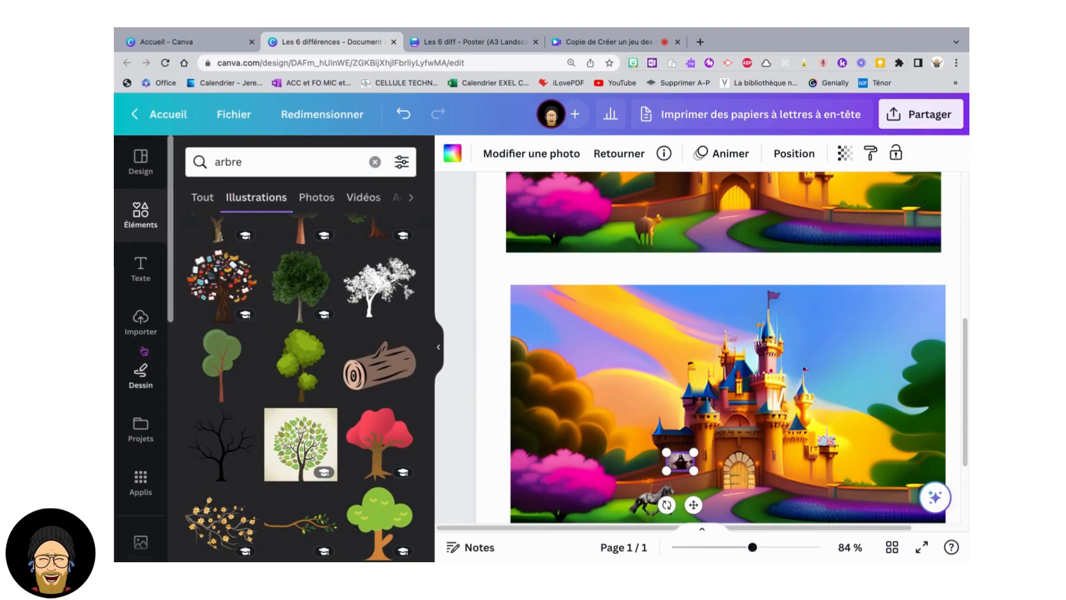
- Generate square images of "arbre rond" in the Imaginaire style with the text-to-image app
{"action": "left_click", "coordinate": [140, 480]}
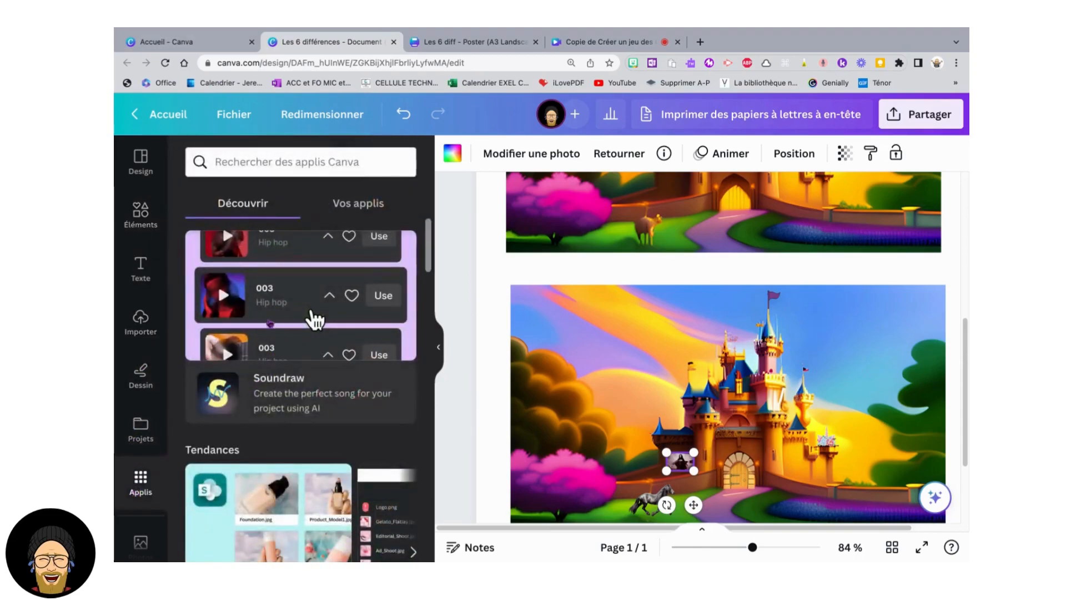
{"action": "scroll", "coordinate": [315, 320], "scroll_direction": "down", "scroll_amount": 5}
{"action": "left_click", "coordinate": [199, 511]}
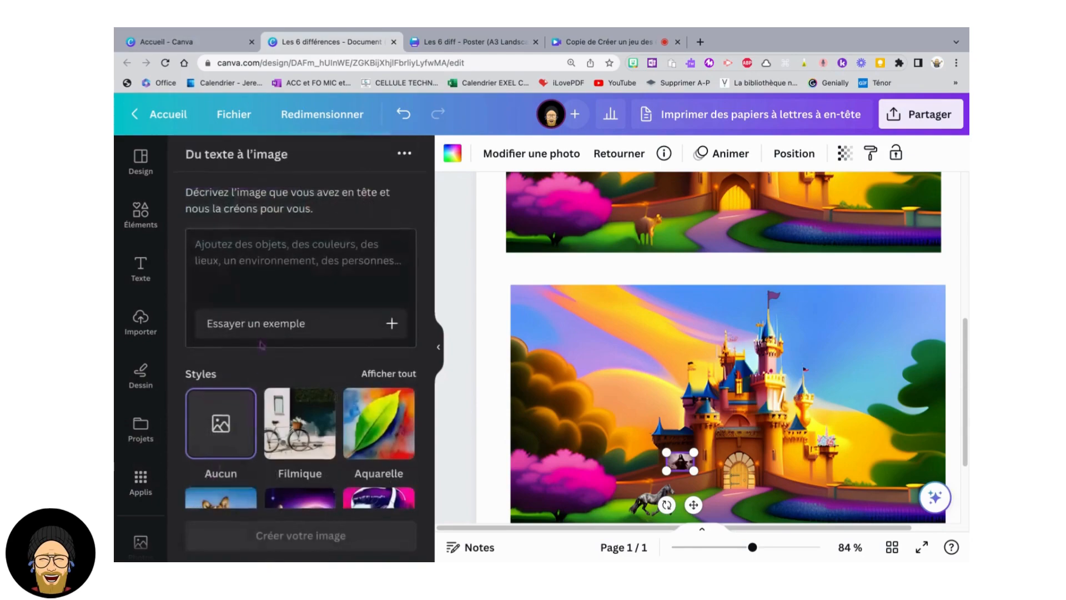
{"action": "left_click", "coordinate": [261, 259]}
{"action": "type", "text": "a"}
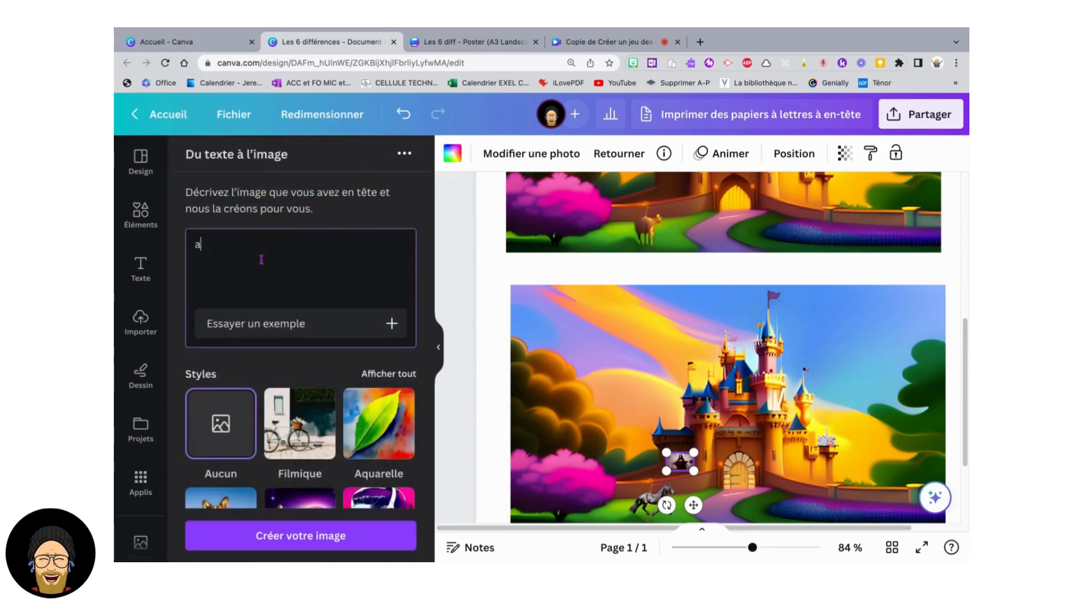
{"action": "type", "text": "rbre rond"}
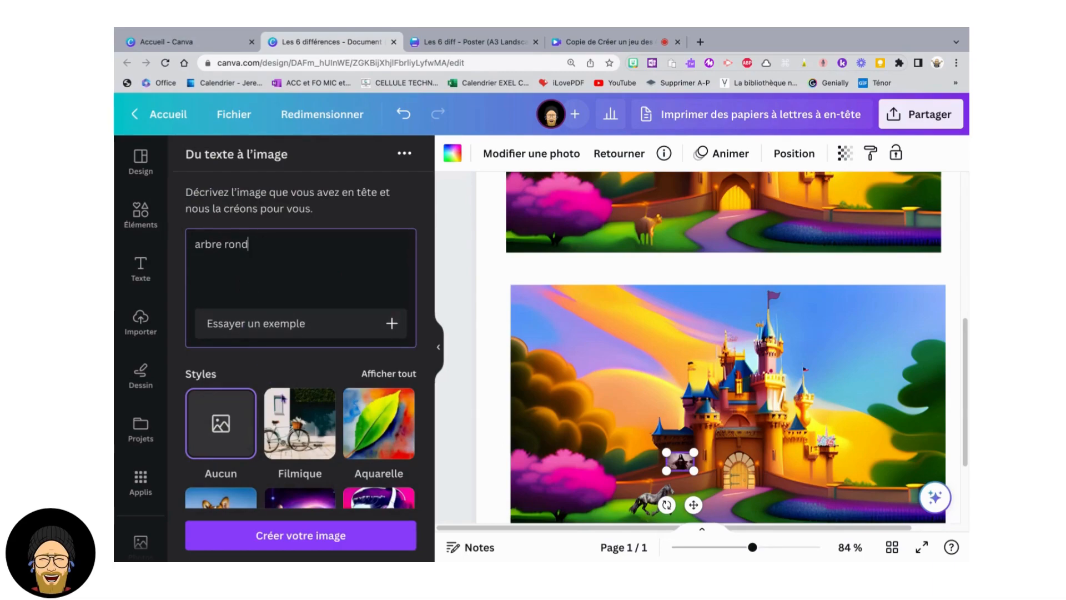
{"action": "left_click", "coordinate": [315, 502]}
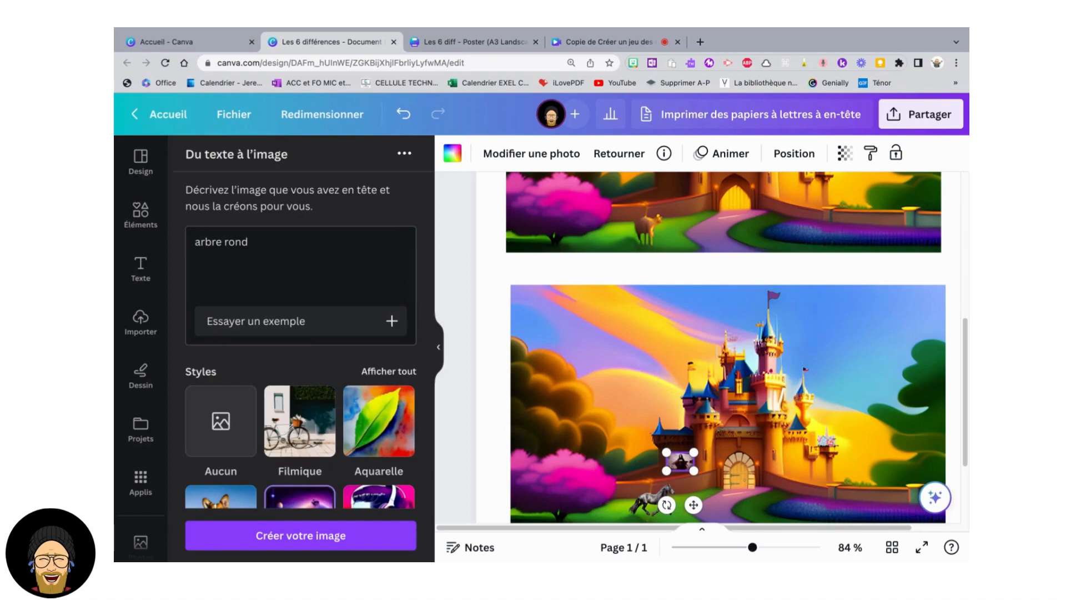
{"action": "scroll", "coordinate": [302, 519], "scroll_direction": "down", "scroll_amount": 5}
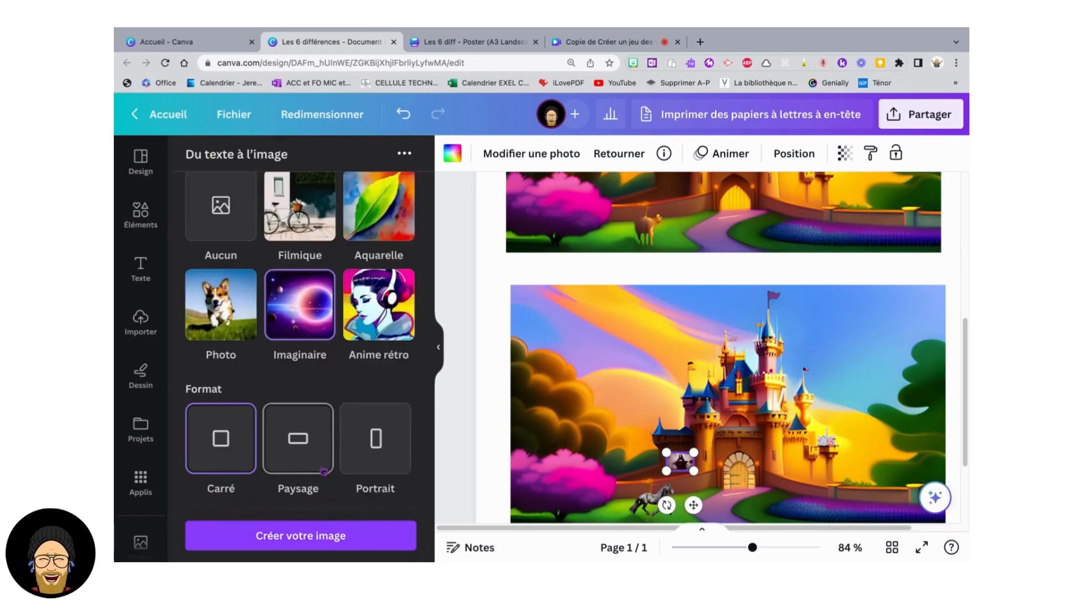
{"action": "left_click", "coordinate": [293, 522]}
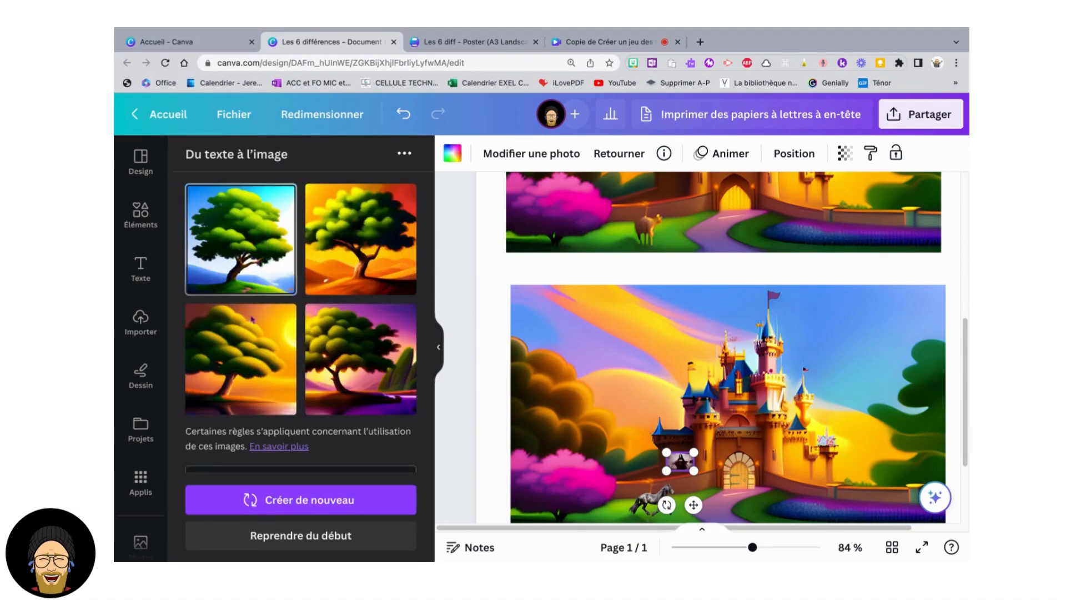
- Add the generated tree with the golden sunset over the lower castle image and remove its background
{"action": "left_click", "coordinate": [240, 360]}
{"action": "left_click_drag", "start_coordinate": [700, 257], "coordinate": [704, 419]}
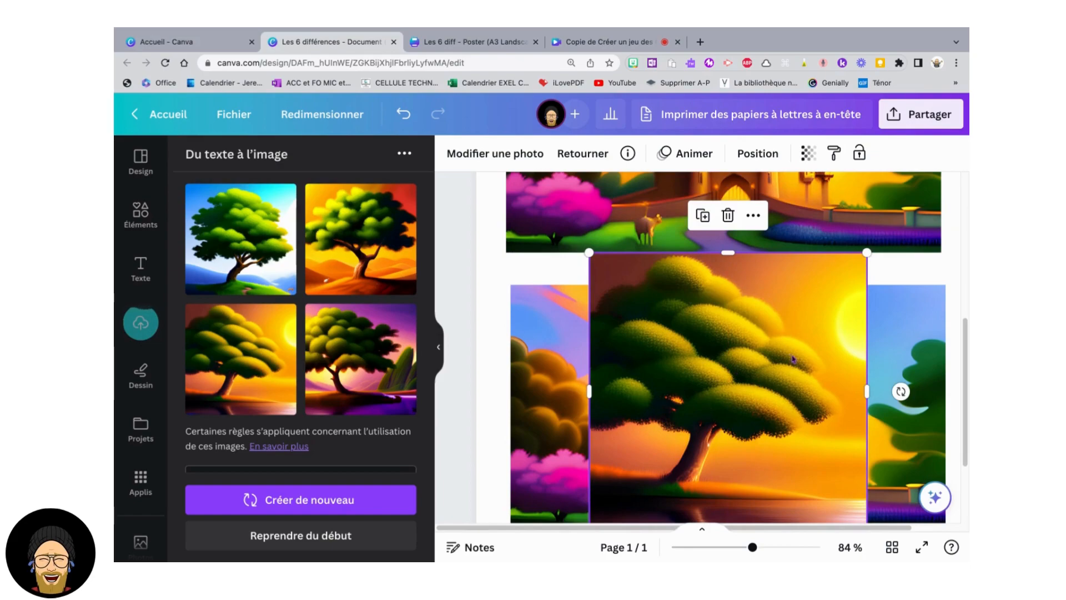
{"action": "left_click", "coordinate": [537, 154]}
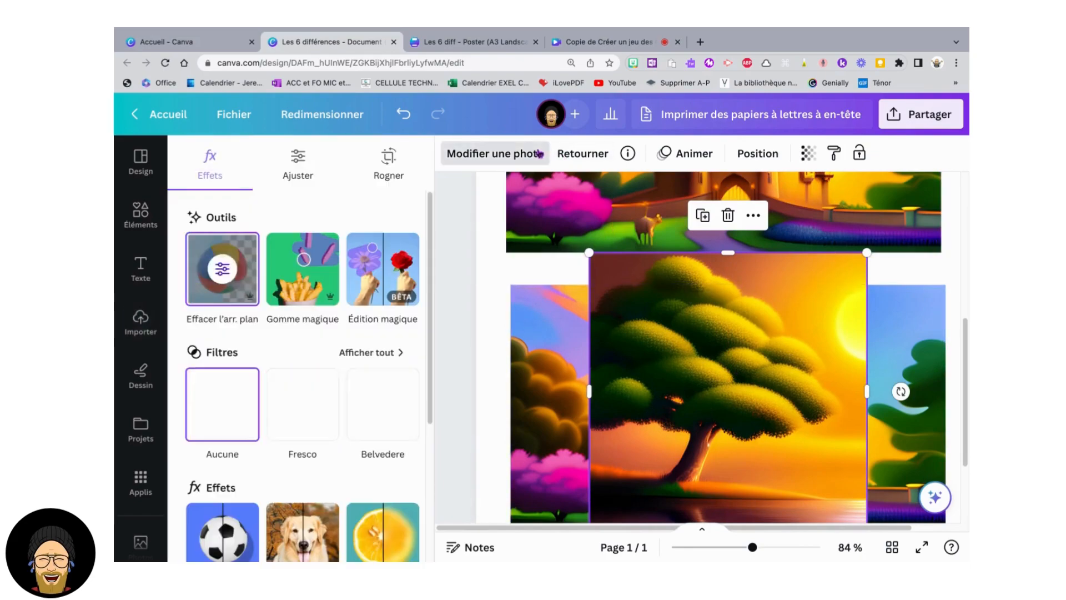
{"action": "left_click", "coordinate": [222, 269]}
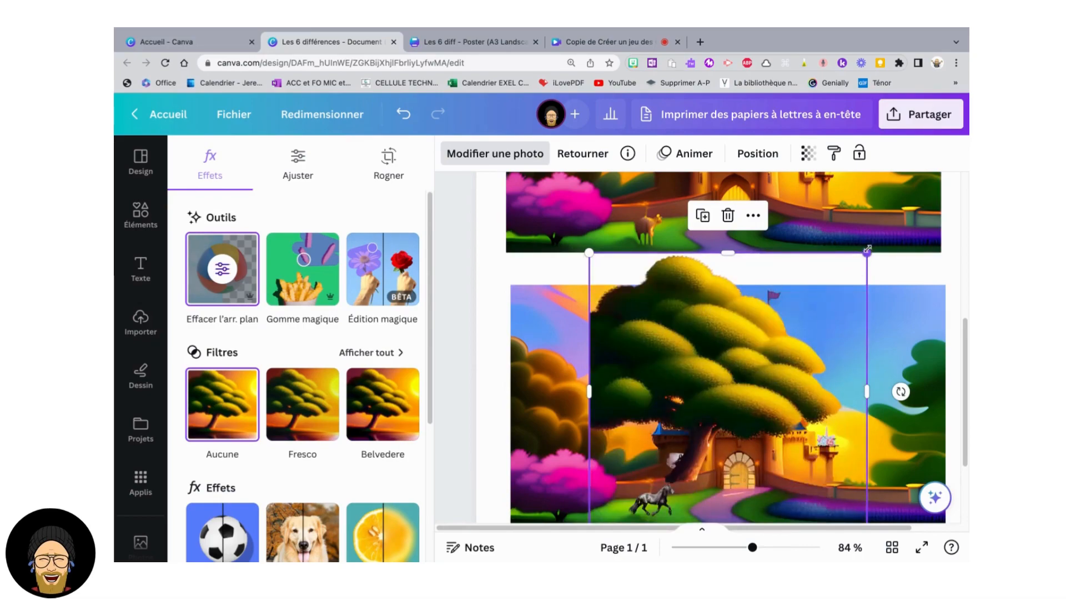
- Shrink the cut-out tree to bush size and place it on the grass between the pink bush and the horse
{"action": "left_click", "coordinate": [664, 376]}
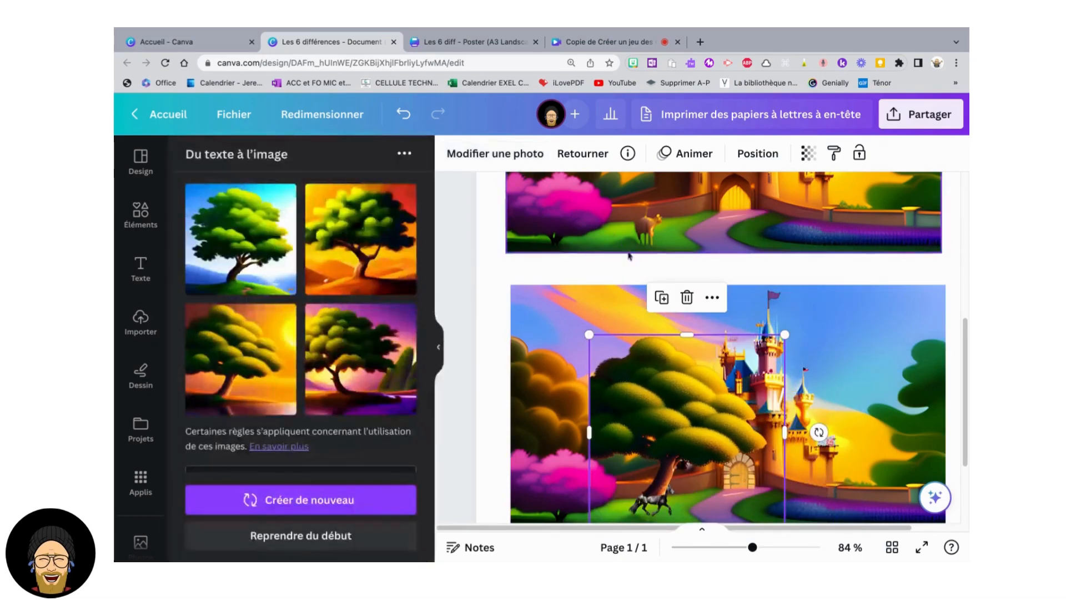
{"action": "scroll", "coordinate": [664, 375], "scroll_direction": "down", "scroll_amount": 2}
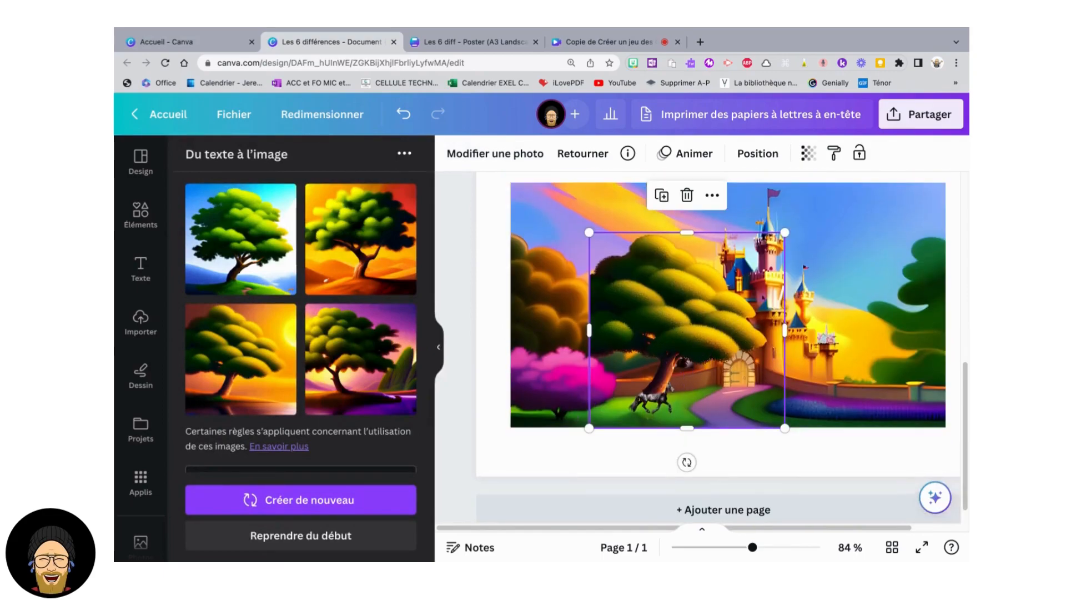
{"action": "left_click_drag", "start_coordinate": [784, 233], "coordinate": [590, 411]}
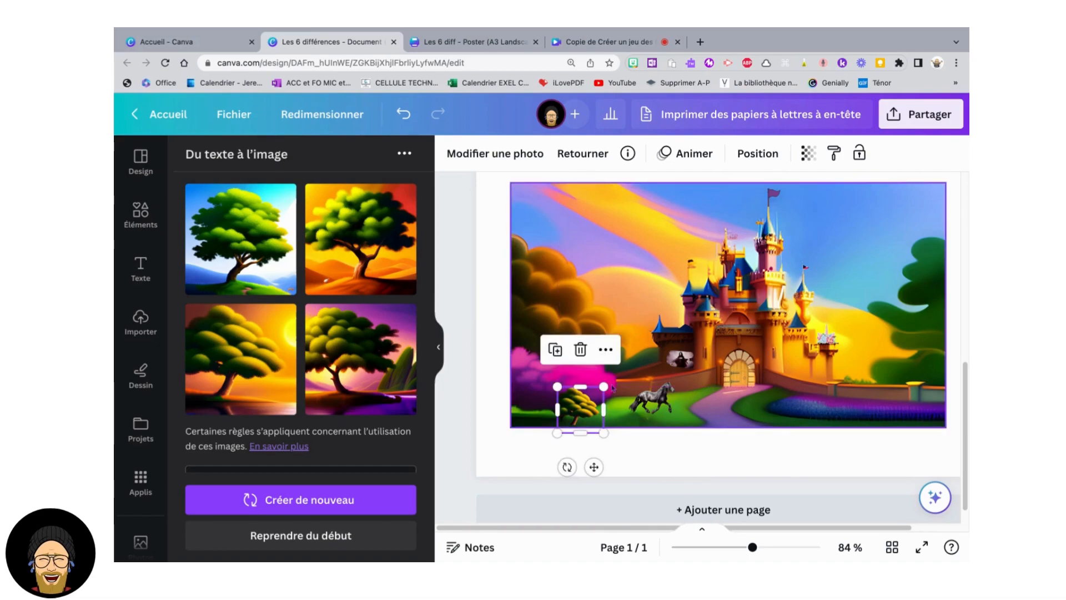
- Set the small tree's transparency to 77
{"action": "left_click", "coordinate": [809, 154]}
{"action": "left_click", "coordinate": [792, 210]}
{"action": "key", "text": "Left"}
{"action": "key", "text": "Left"}
{"action": "key", "text": "Left"}
{"action": "key", "text": "Left"}
{"action": "key", "text": "Left"}
{"action": "key", "text": "Left"}
{"action": "key", "text": "Left"}
{"action": "key", "text": "Left"}
{"action": "key", "text": "Left"}
{"action": "key", "text": "Left"}
{"action": "key", "text": "Left"}
{"action": "key", "text": "Left"}
{"action": "key", "text": "Left"}
{"action": "key", "text": "Left"}
{"action": "key", "text": "Left"}
{"action": "key", "text": "Left"}
{"action": "key", "text": "Left"}
{"action": "key", "text": "Left"}
{"action": "key", "text": "Right"}
{"action": "key", "text": "Right"}
{"action": "key", "text": "Right"}
{"action": "key", "text": "Right"}
{"action": "key", "text": "Right"}
{"action": "key", "text": "Right"}
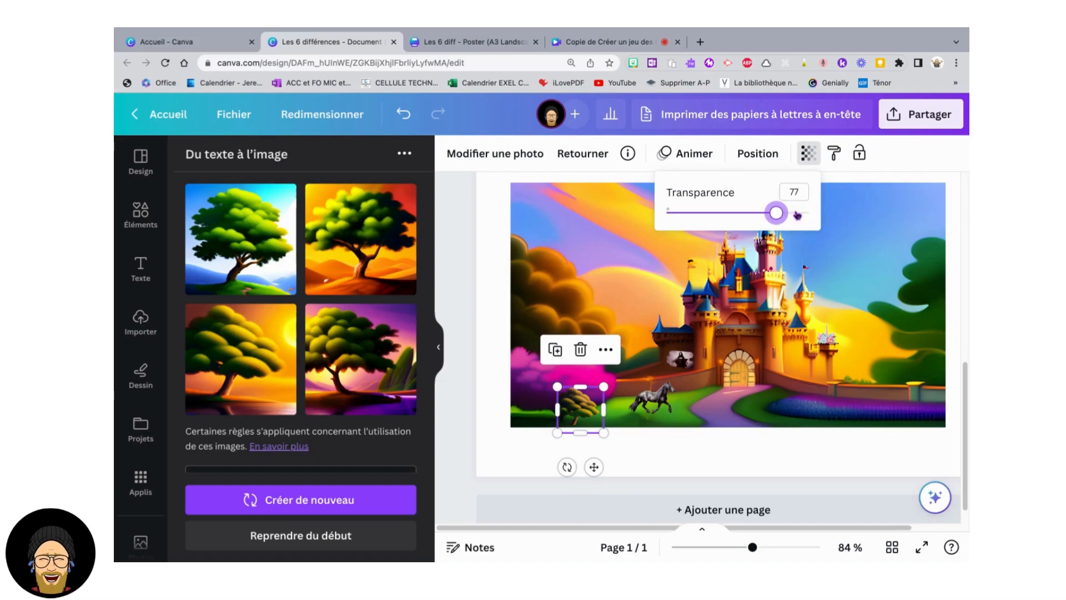
{"action": "left_click", "coordinate": [639, 261]}
{"action": "scroll", "coordinate": [832, 361], "scroll_direction": "up", "scroll_amount": 2}
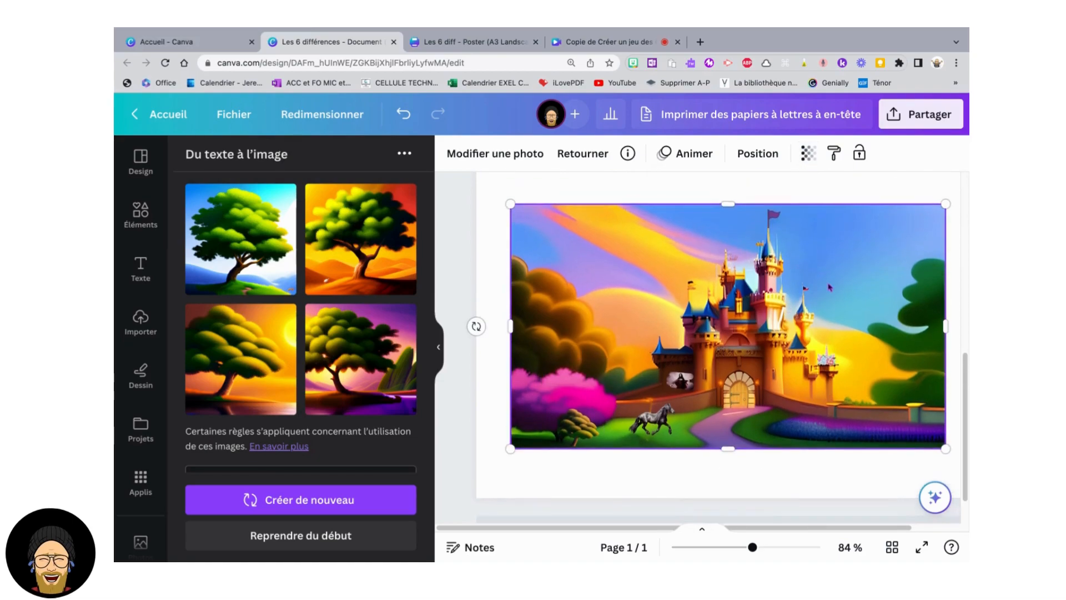
- Hide the side panel and view the whole page at 41 % to compare the two castle images
{"action": "left_click", "coordinate": [434, 346]}
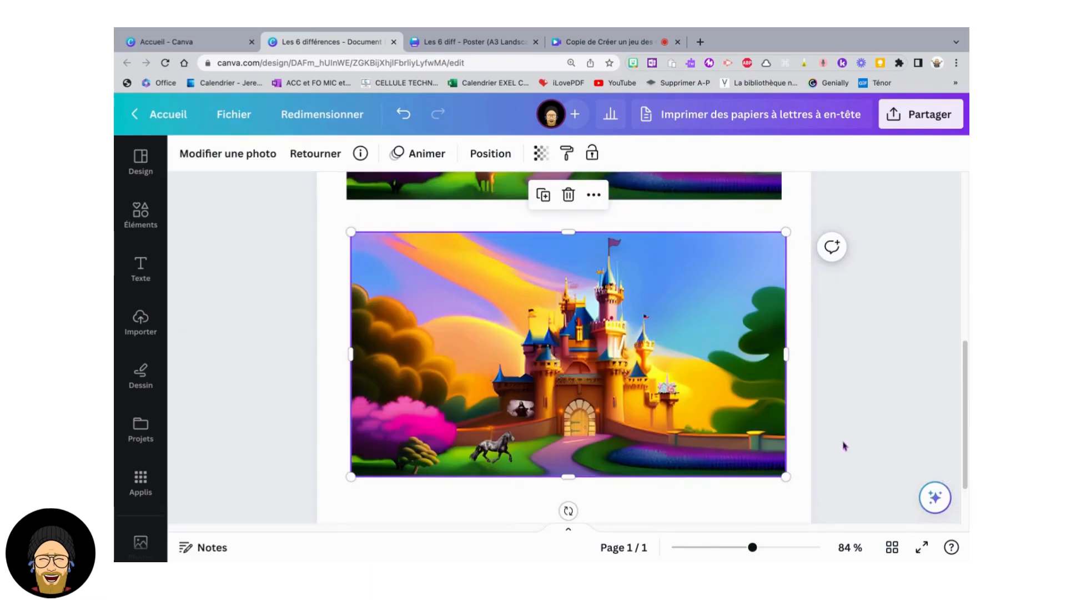
{"action": "left_click", "coordinate": [807, 449]}
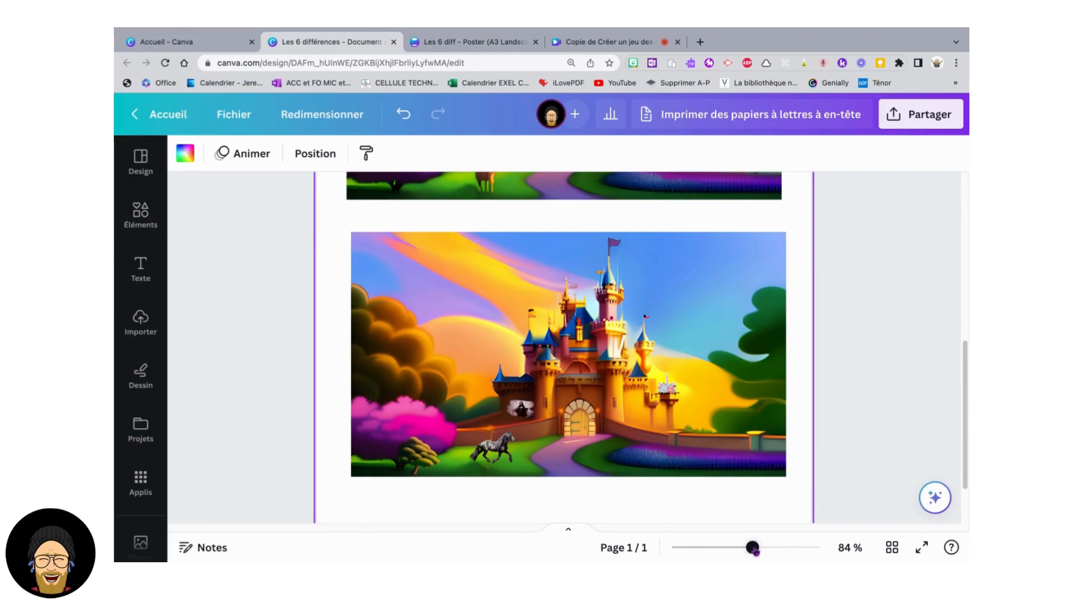
{"action": "scroll", "coordinate": [758, 552], "scroll_direction": "down", "scroll_amount": 5}
{"action": "scroll", "coordinate": [742, 465], "scroll_direction": "up", "scroll_amount": 2}
{"action": "scroll", "coordinate": [742, 457], "scroll_direction": "down", "scroll_amount": 2}
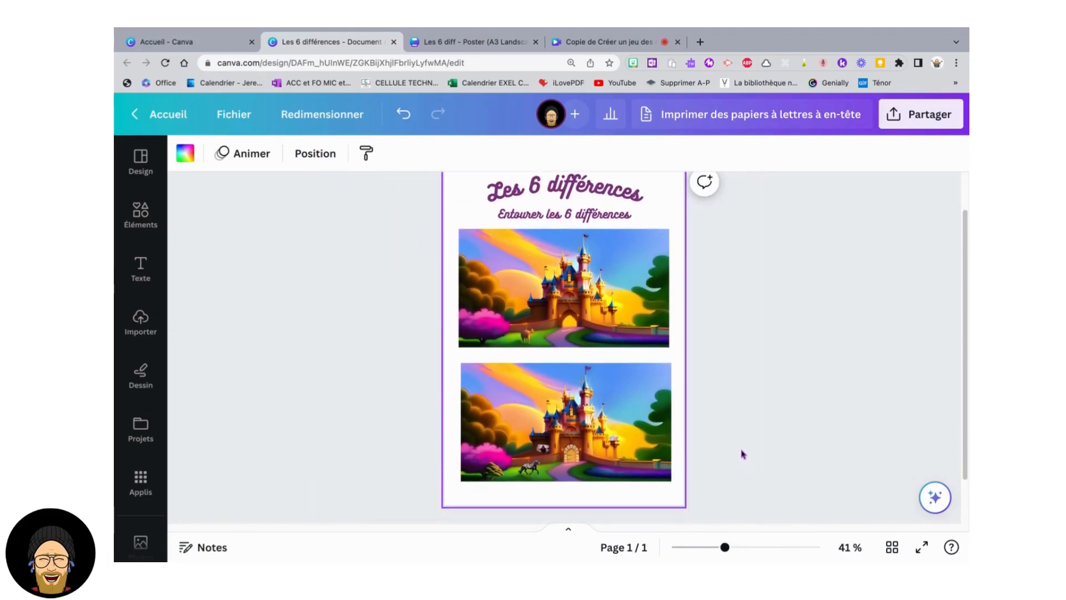
{"action": "scroll", "coordinate": [962, 329], "scroll_direction": "up", "scroll_amount": 1}
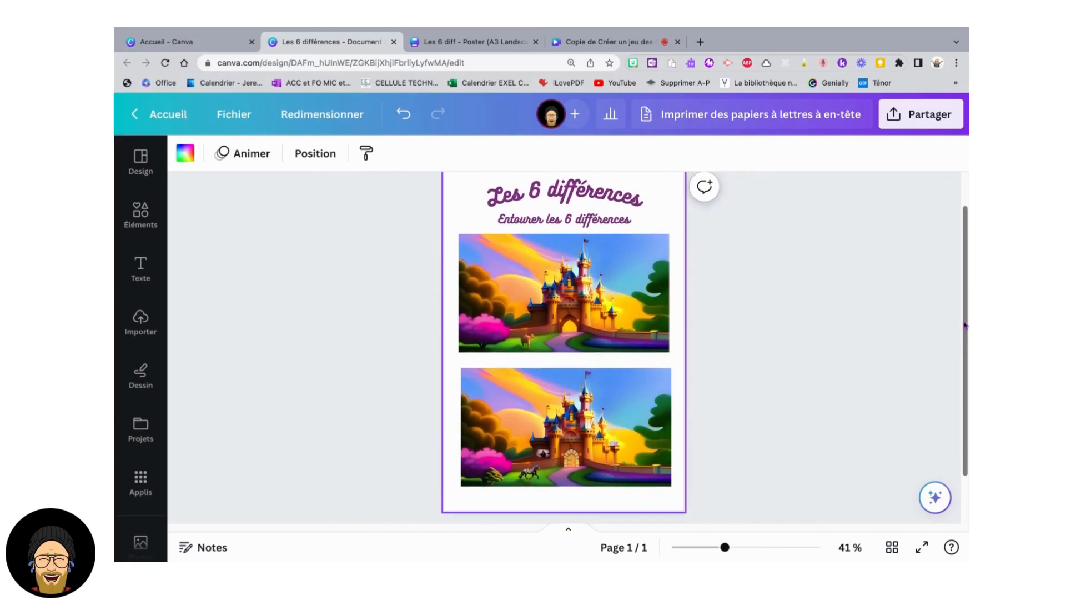
{"action": "scroll", "coordinate": [965, 325], "scroll_direction": "up", "scroll_amount": 1}
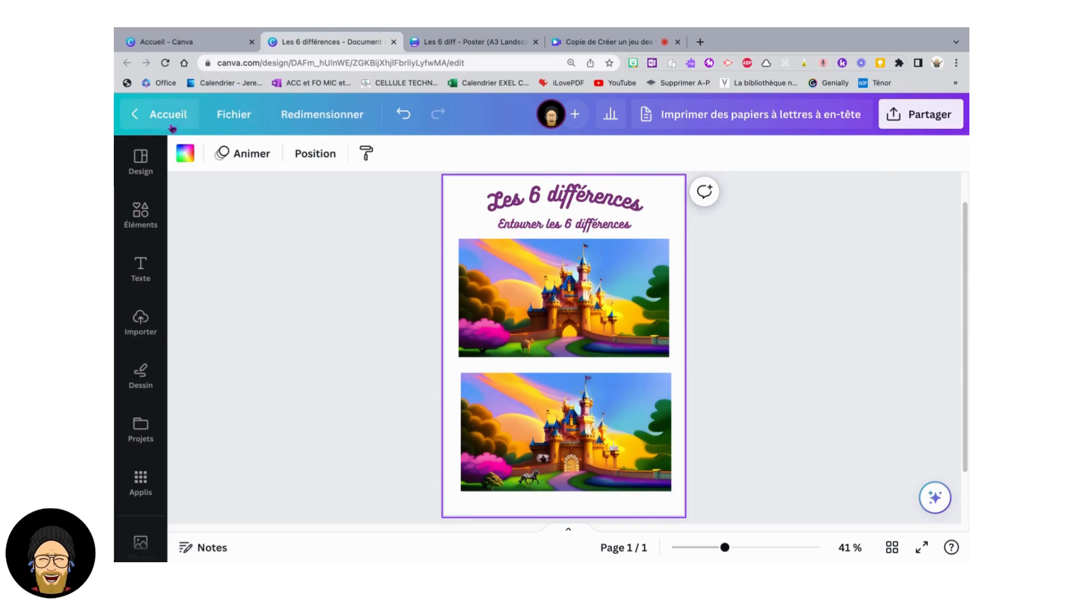
{"action": "left_click", "coordinate": [222, 120]}
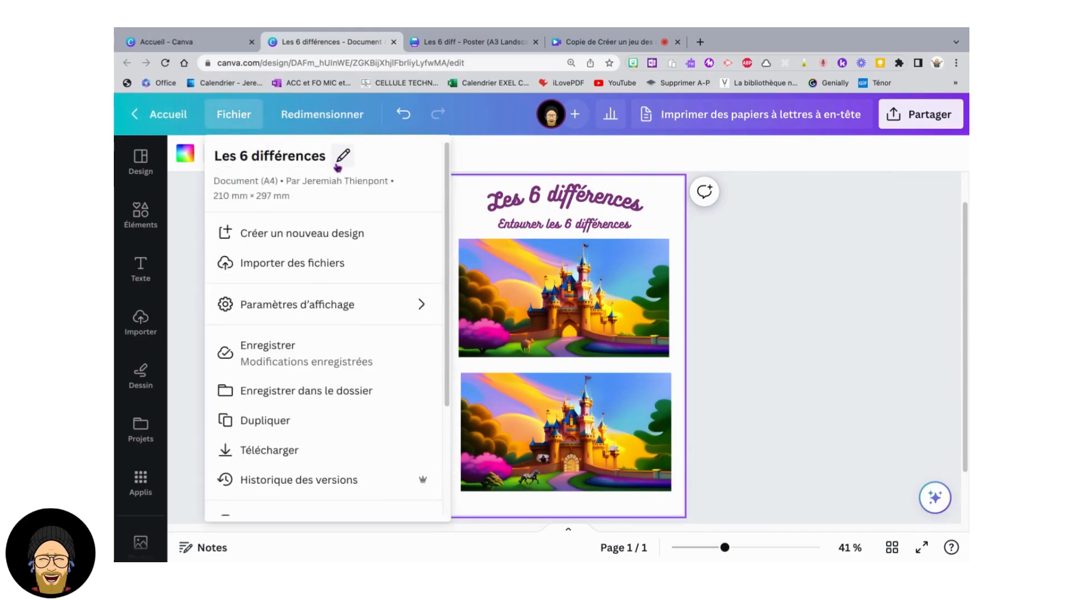
{"action": "left_click", "coordinate": [824, 238]}
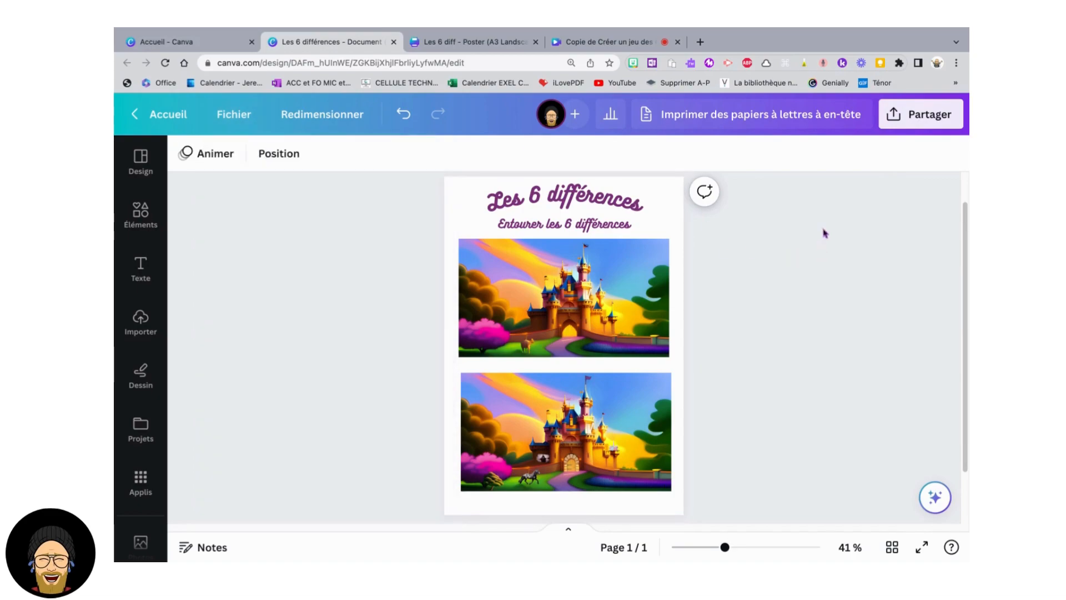
- Download the finished spot-the-difference page as a print-quality PDF (PDF pour impression) and dismiss the download notice
{"action": "left_click", "coordinate": [928, 113]}
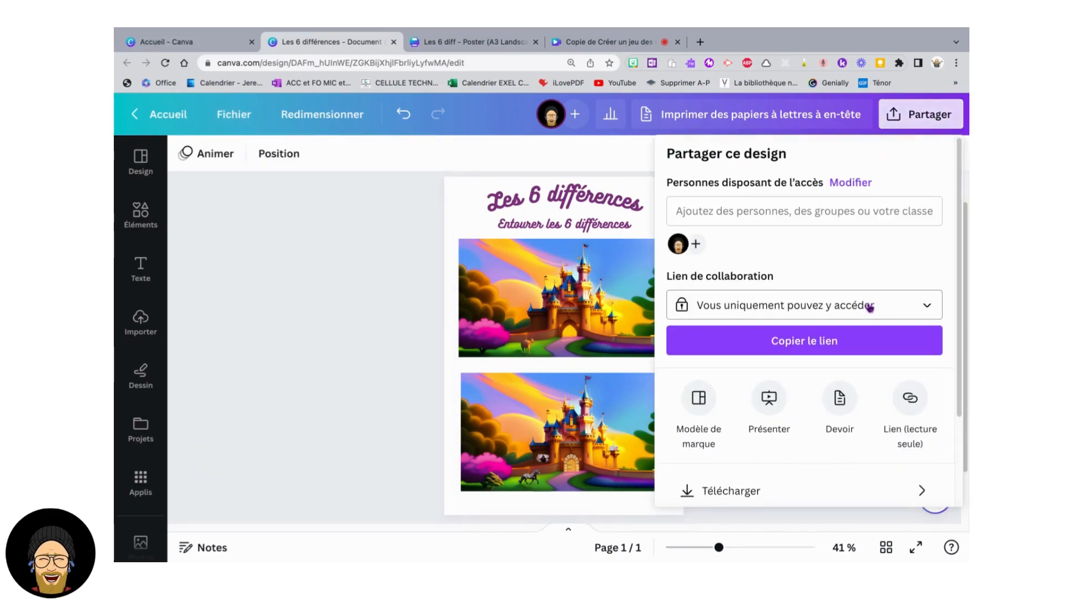
{"action": "scroll", "coordinate": [831, 397], "scroll_direction": "down", "scroll_amount": 1}
{"action": "scroll", "coordinate": [782, 329], "scroll_direction": "down", "scroll_amount": 4}
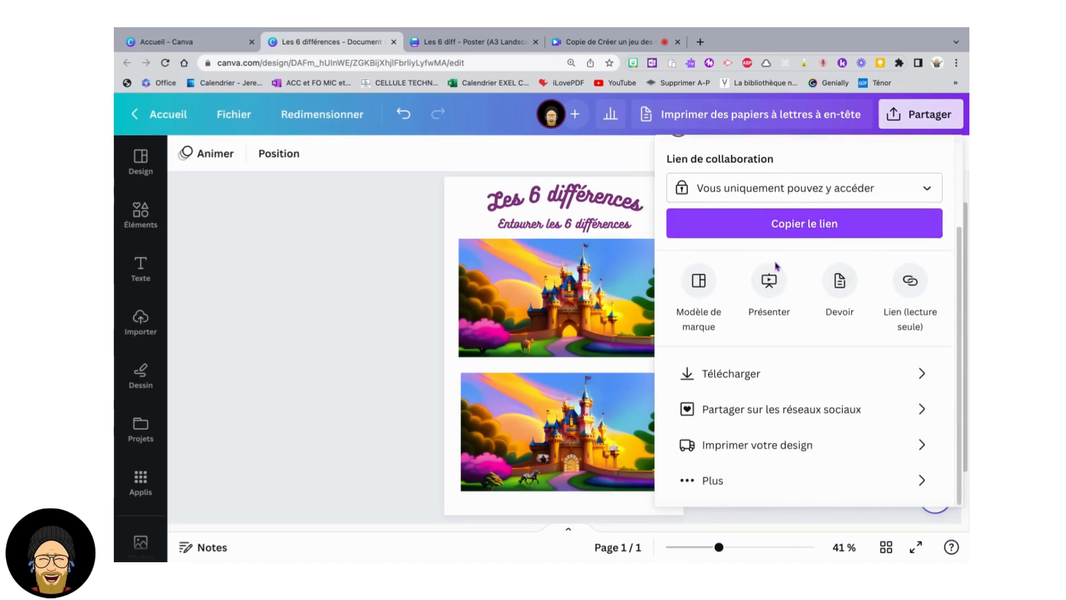
{"action": "scroll", "coordinate": [694, 315], "scroll_direction": "up", "scroll_amount": 4}
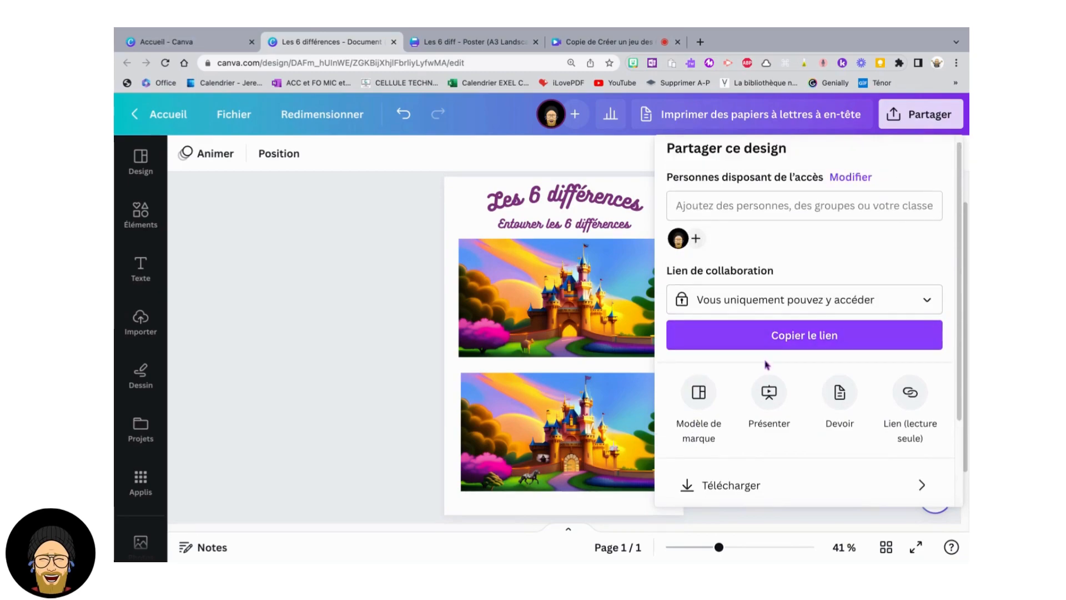
{"action": "left_click", "coordinate": [715, 483]}
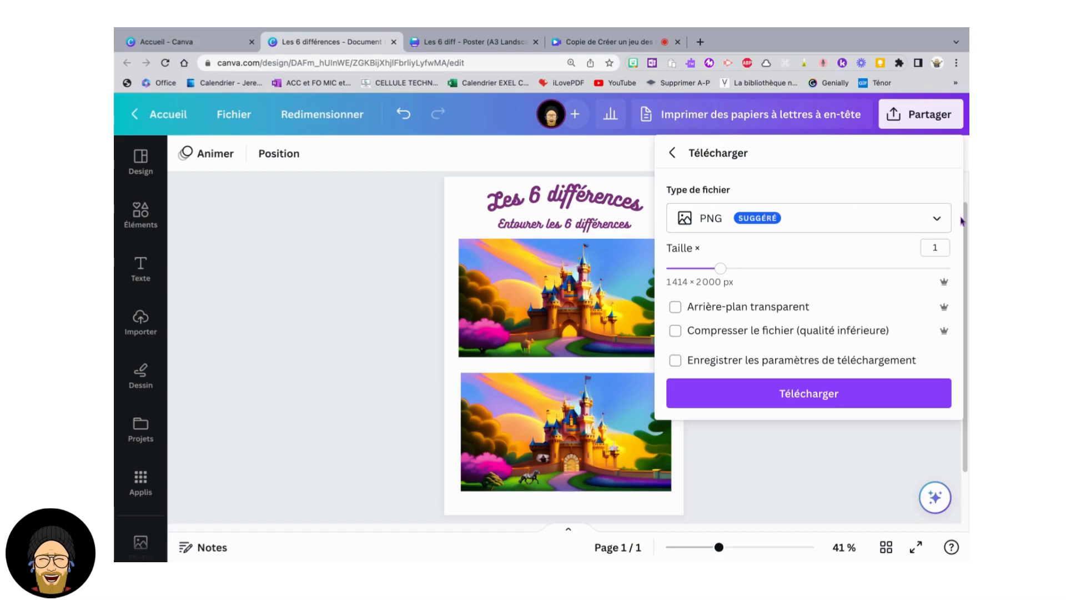
{"action": "left_click", "coordinate": [937, 221]}
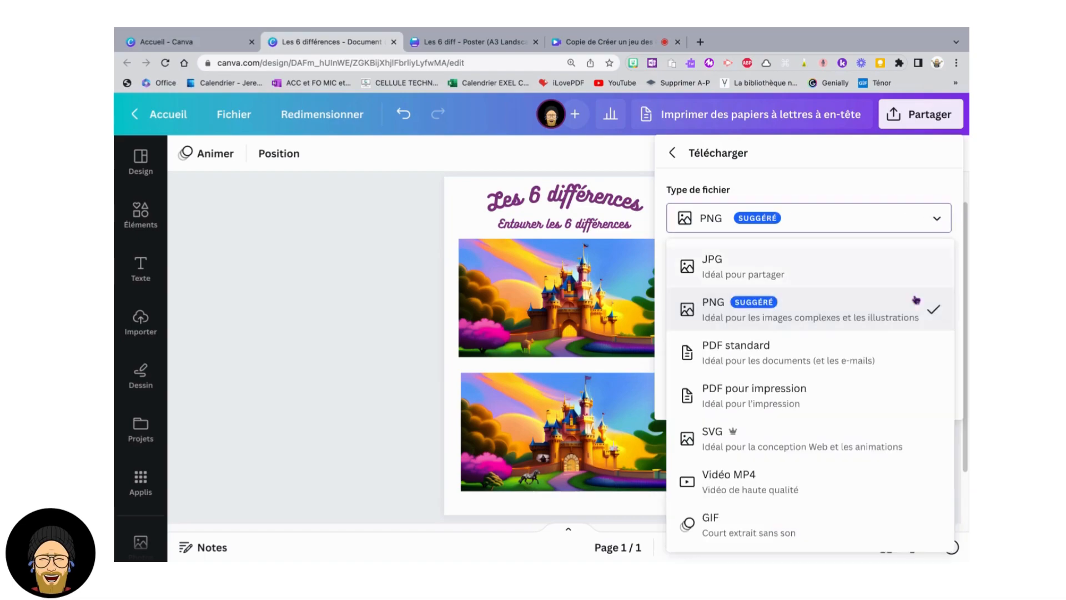
{"action": "left_click", "coordinate": [769, 400]}
{"action": "left_click", "coordinate": [797, 411]}
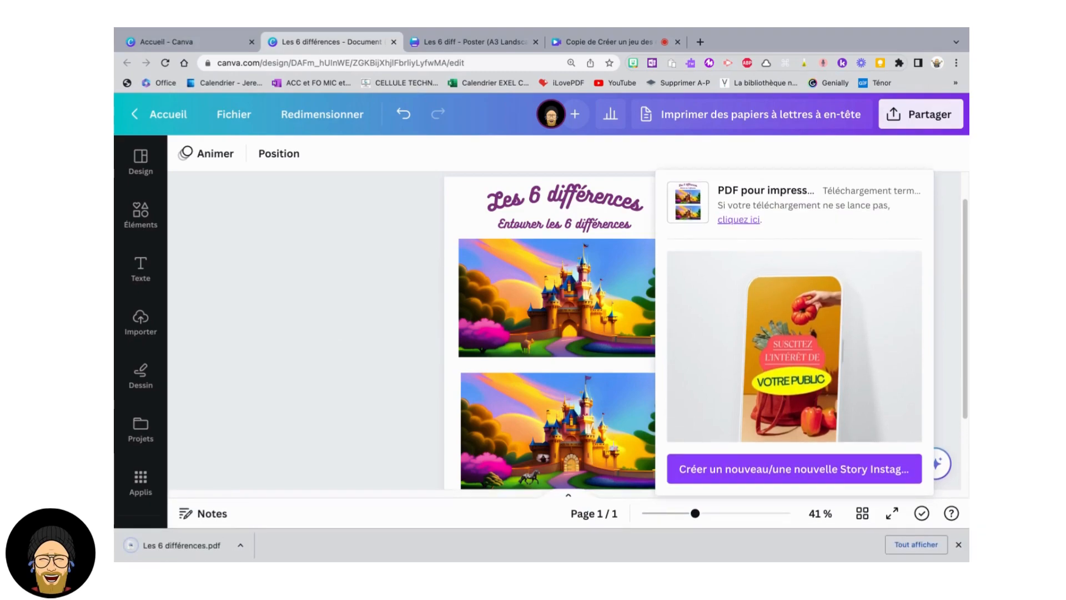
{"action": "left_click", "coordinate": [337, 301]}
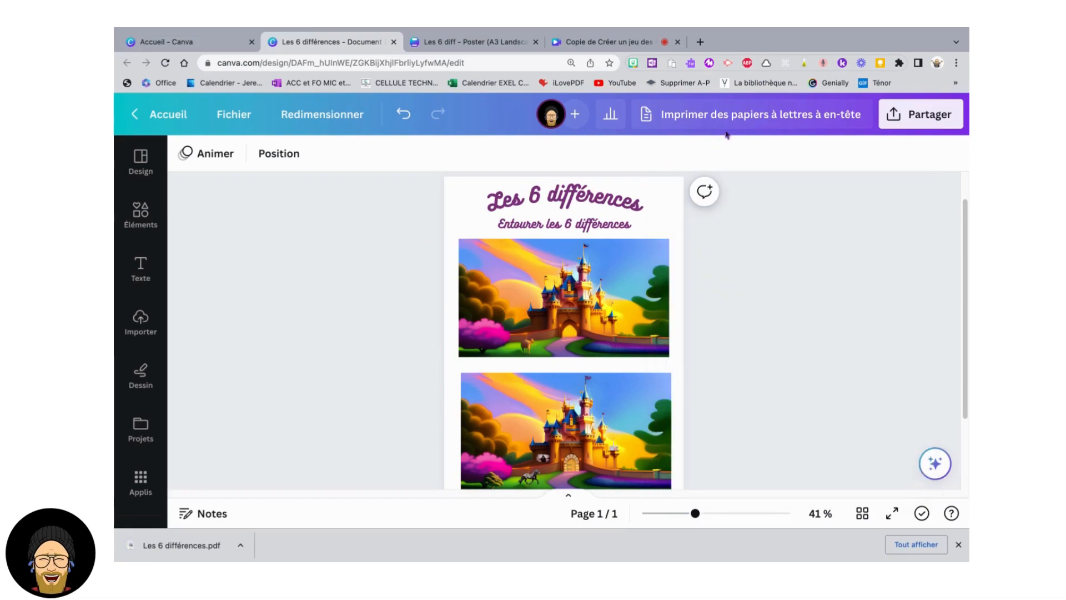